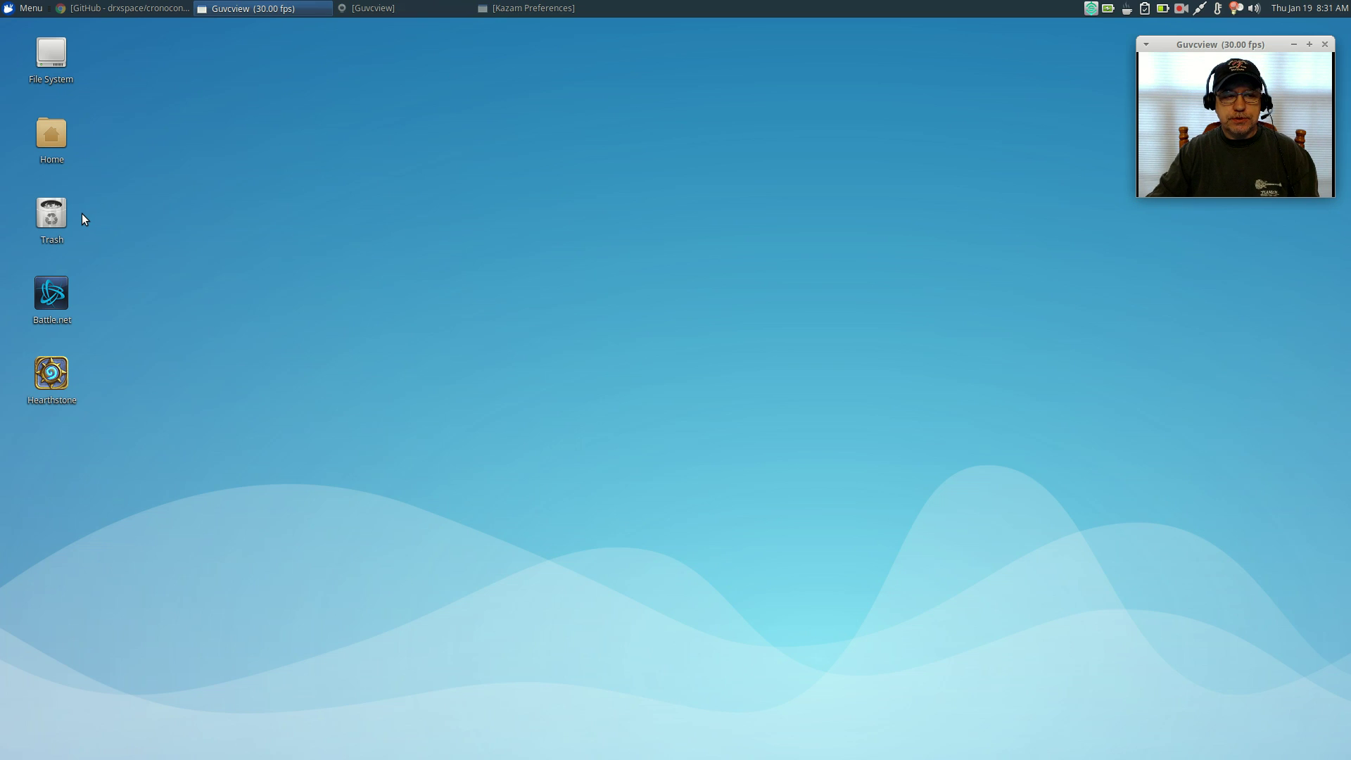
Step: Download the cronoconky GitHub repository as cronoconky-master.zip into the Downloads folder
{"action": "left_click", "coordinate": [115, 8]}
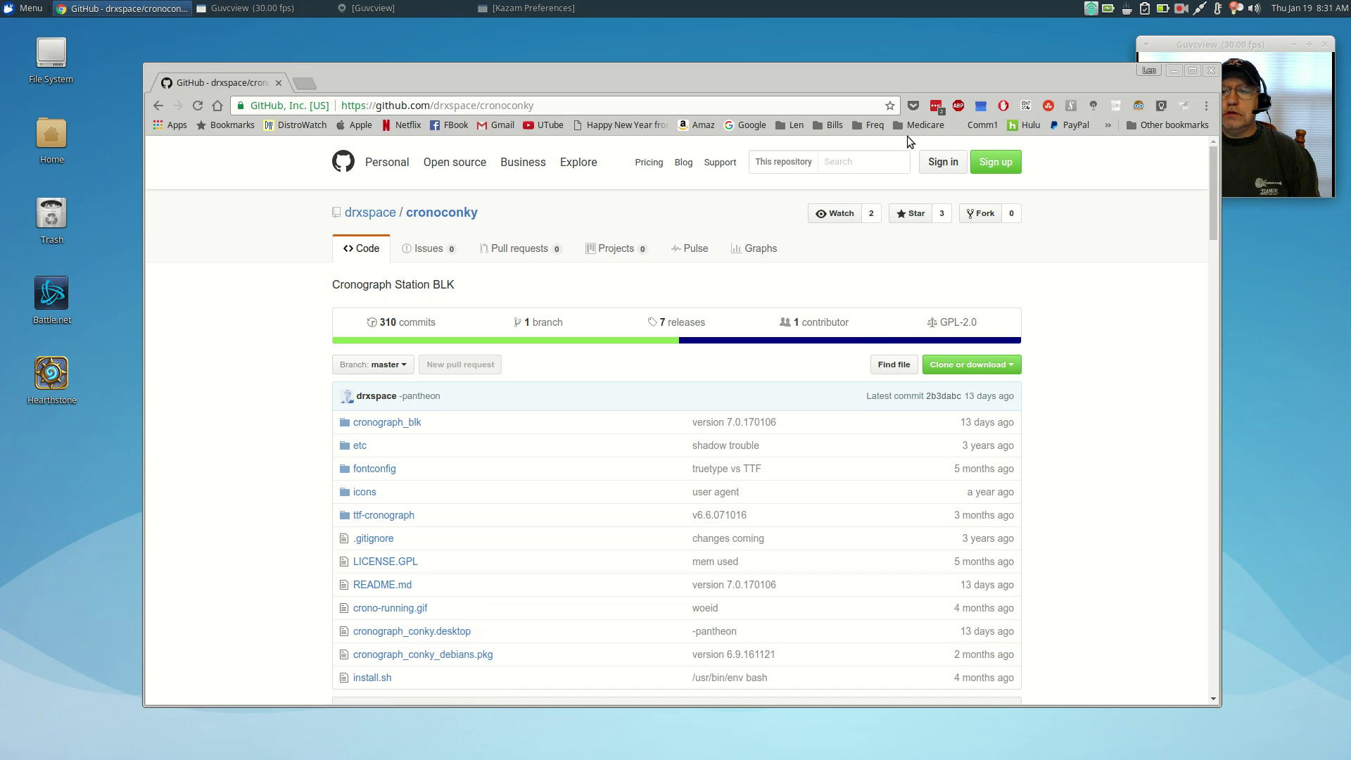
{"action": "left_click_drag", "start_coordinate": [883, 82], "coordinate": [756, 52]}
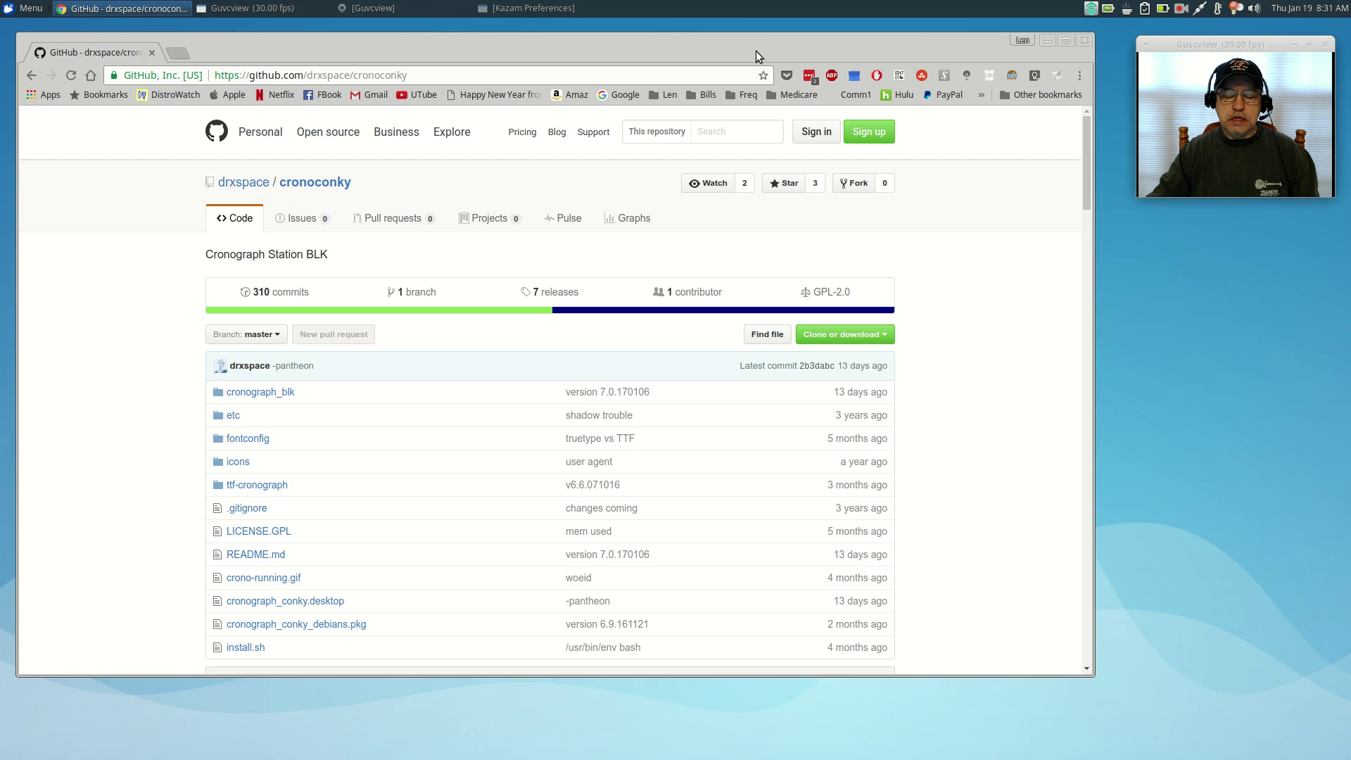
{"action": "left_click", "coordinate": [837, 337]}
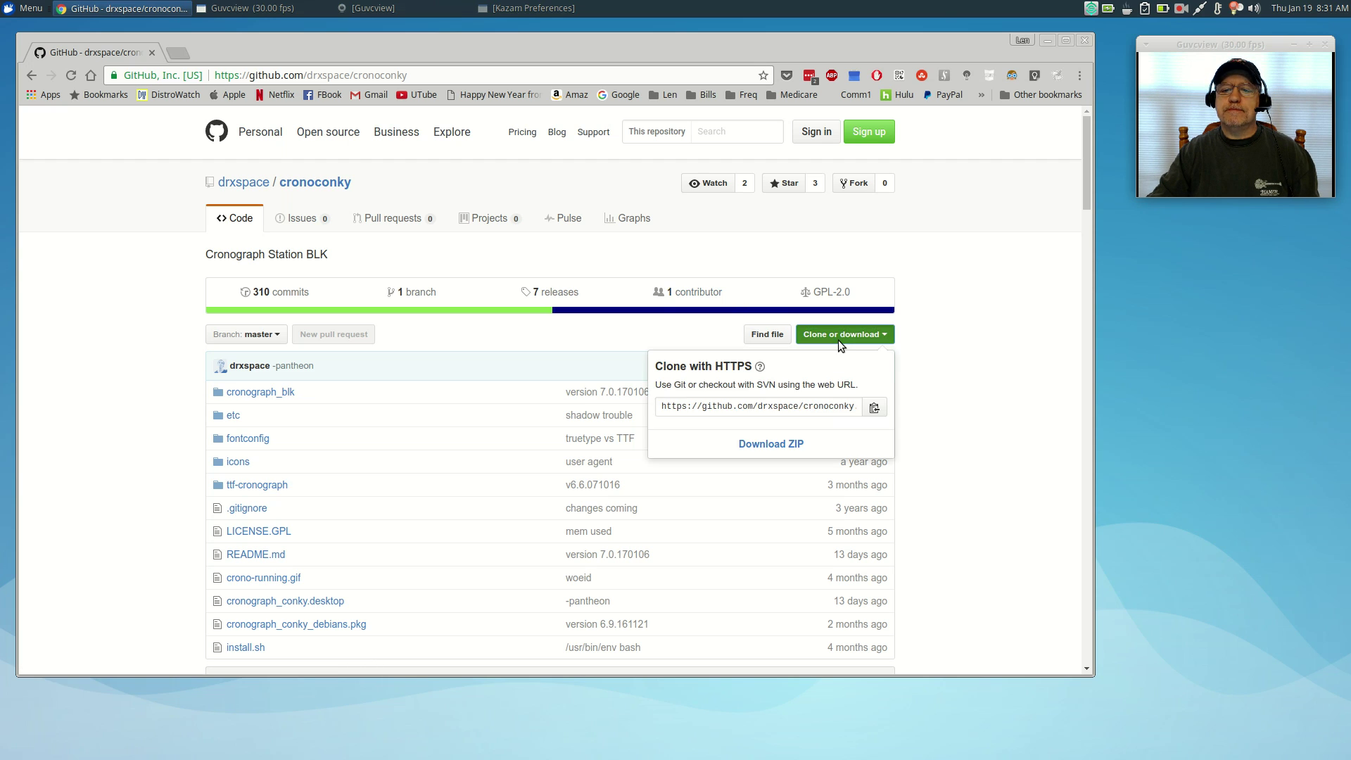
{"action": "left_click", "coordinate": [779, 451]}
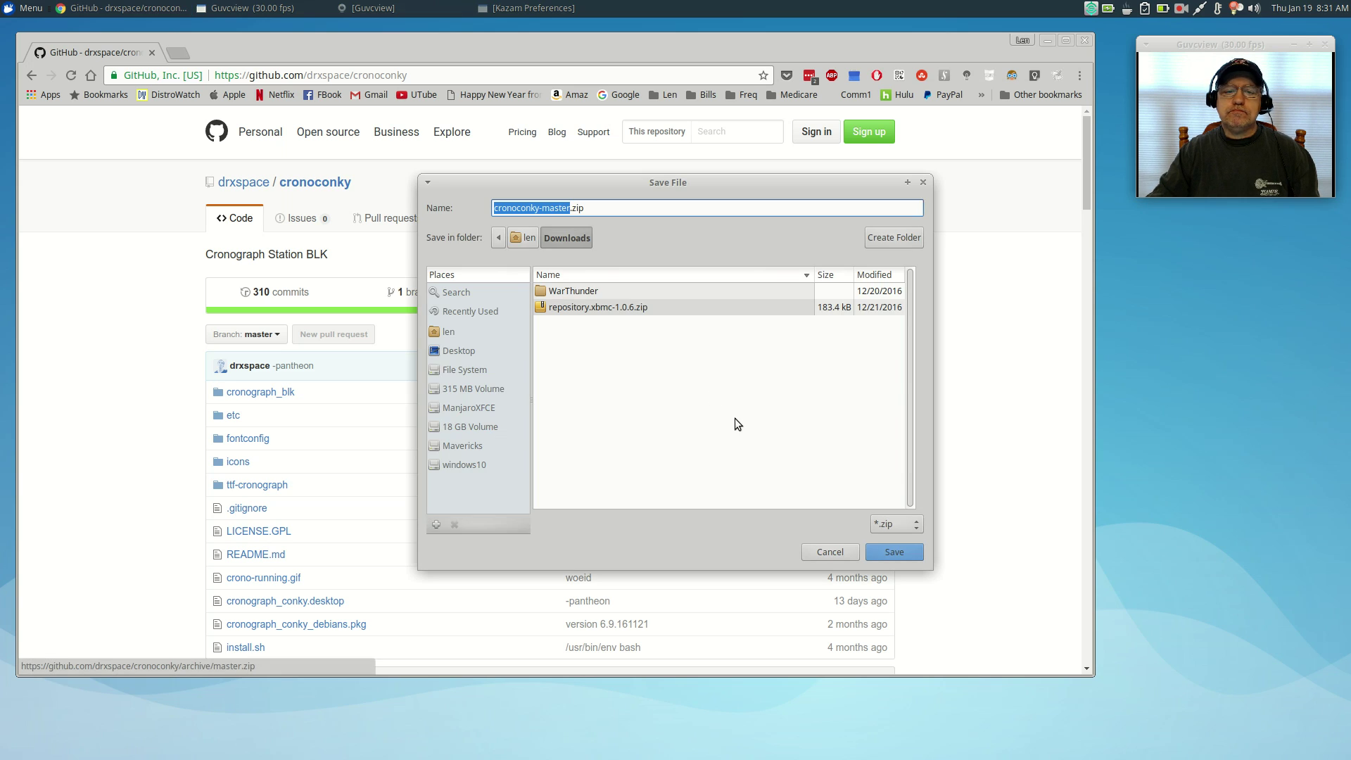
{"action": "left_click", "coordinate": [601, 209]}
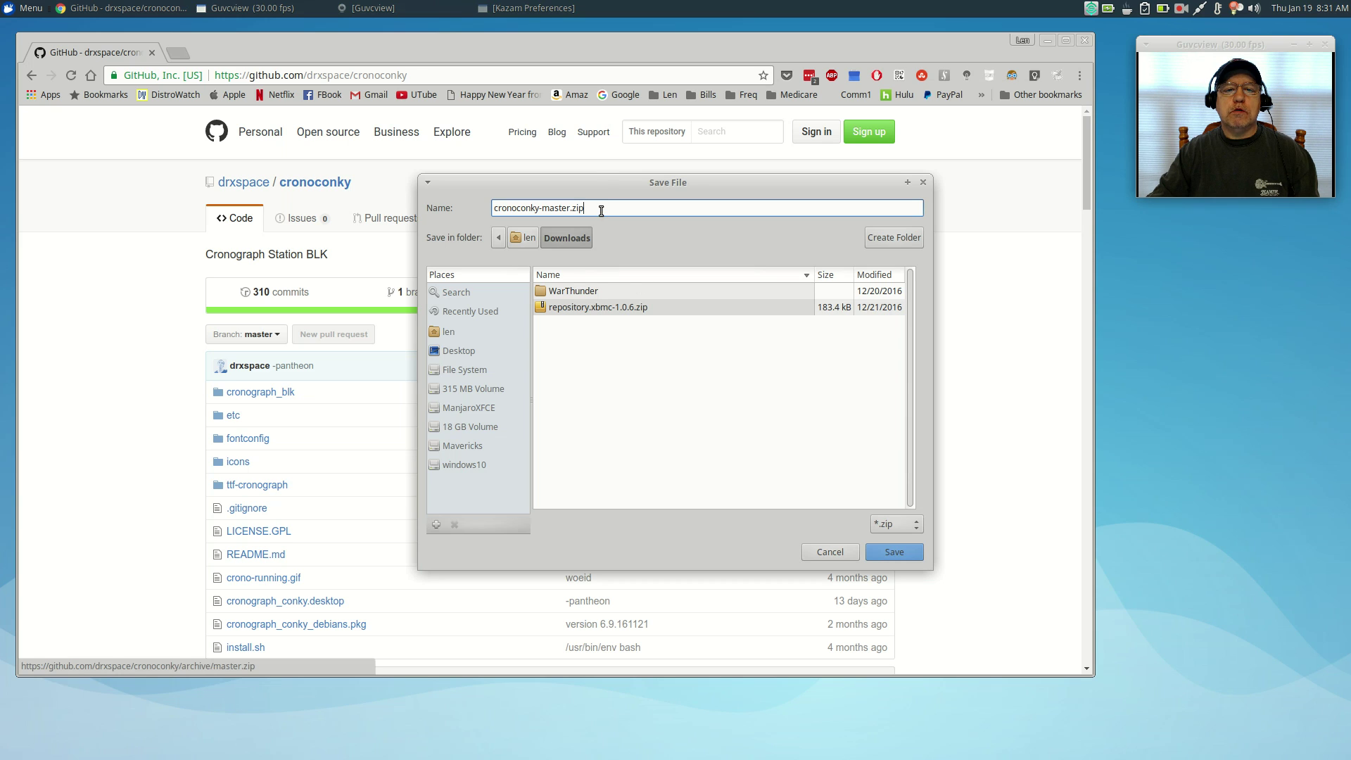
{"action": "left_click", "coordinate": [888, 550]}
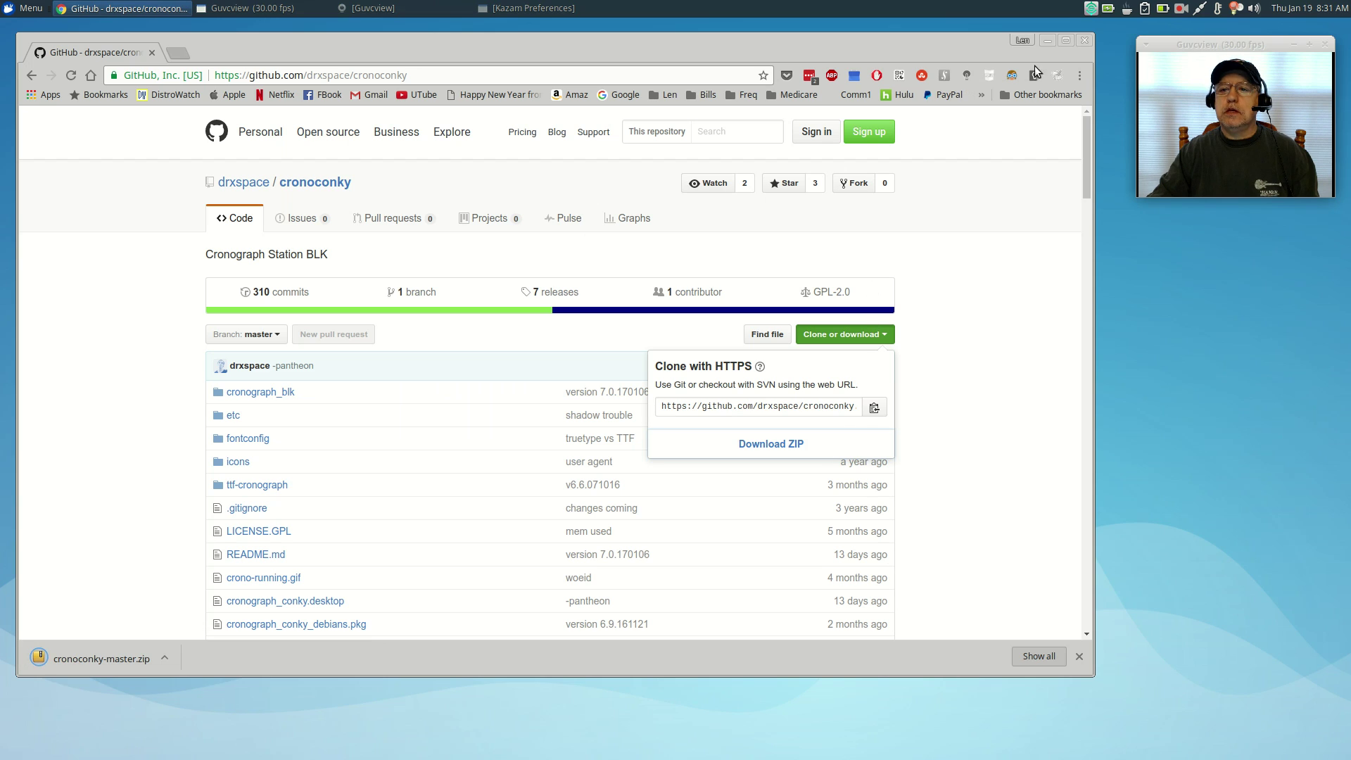
Step: Minimize Chrome and open the Downloads folder from the Home folder
{"action": "left_click", "coordinate": [1046, 41]}
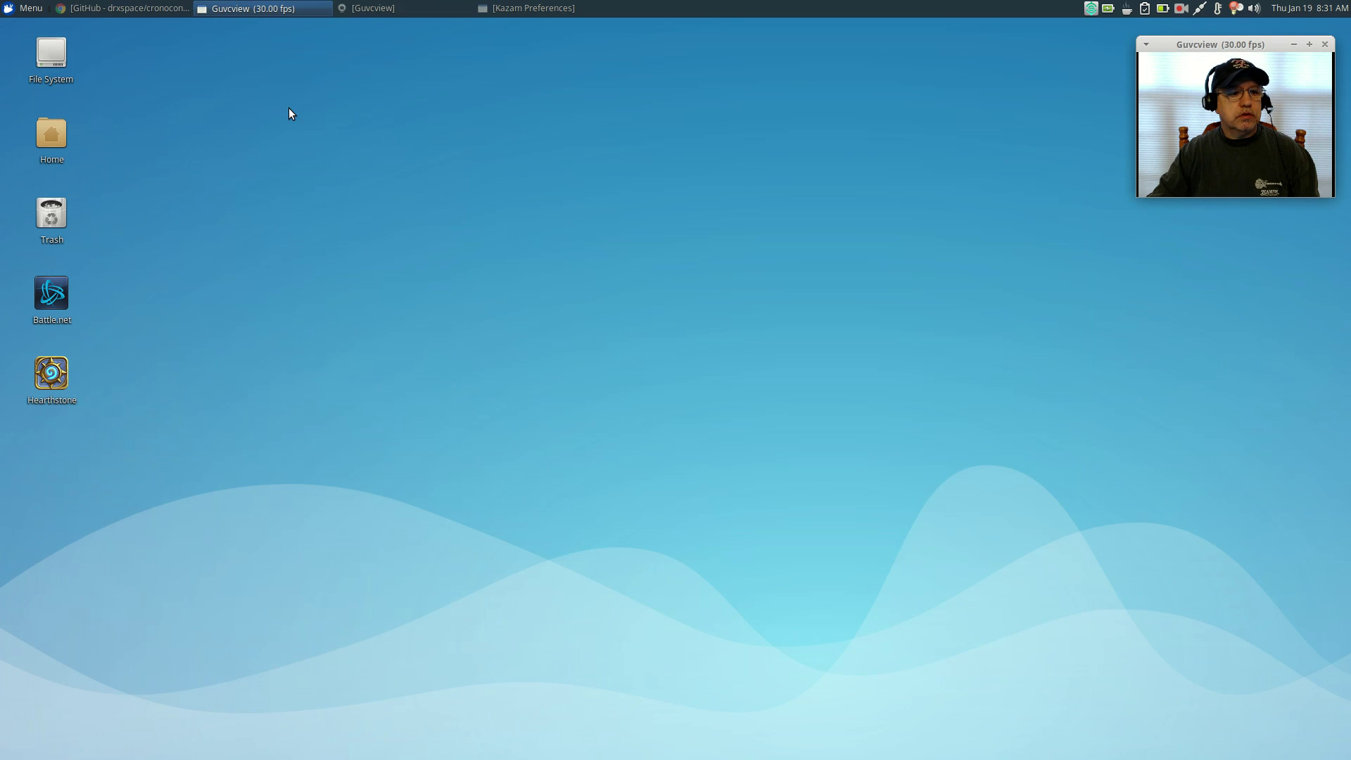
{"action": "double_click", "coordinate": [53, 137]}
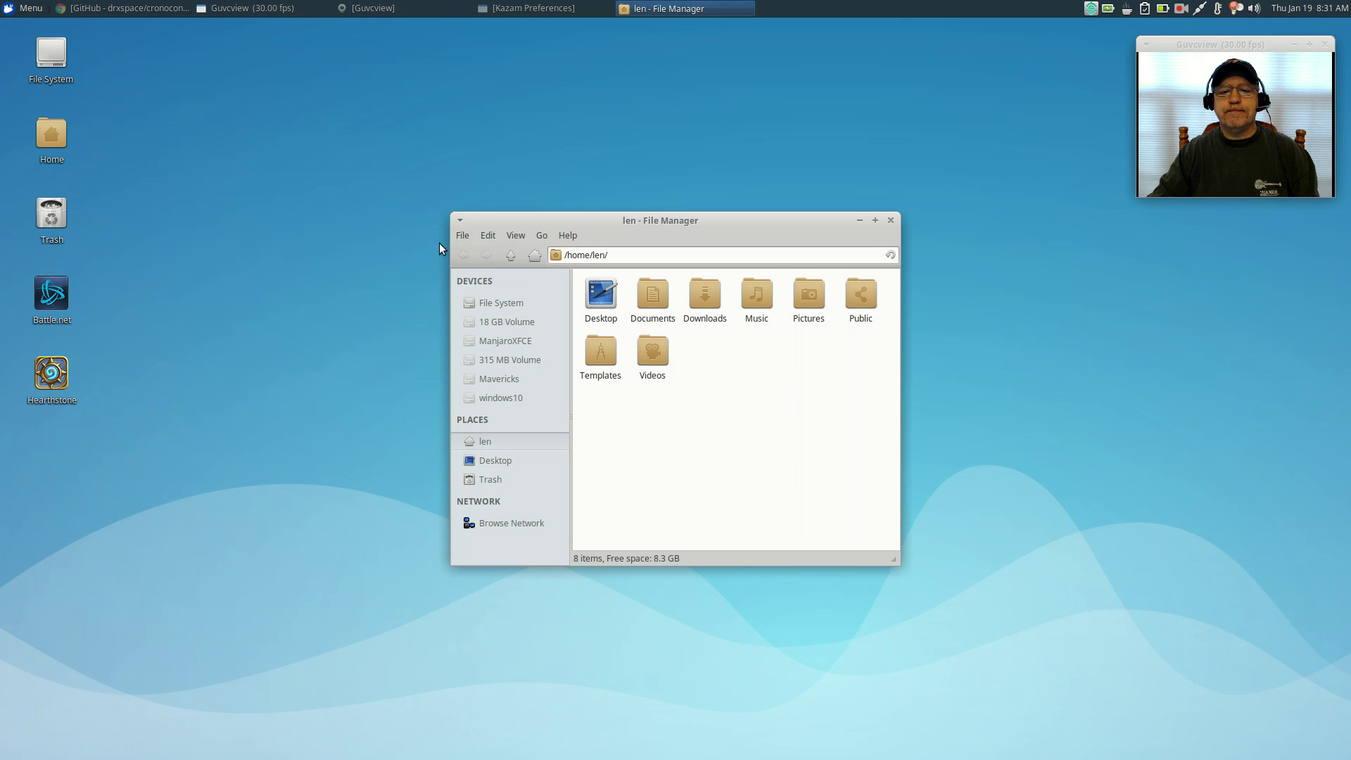
{"action": "double_click", "coordinate": [707, 292]}
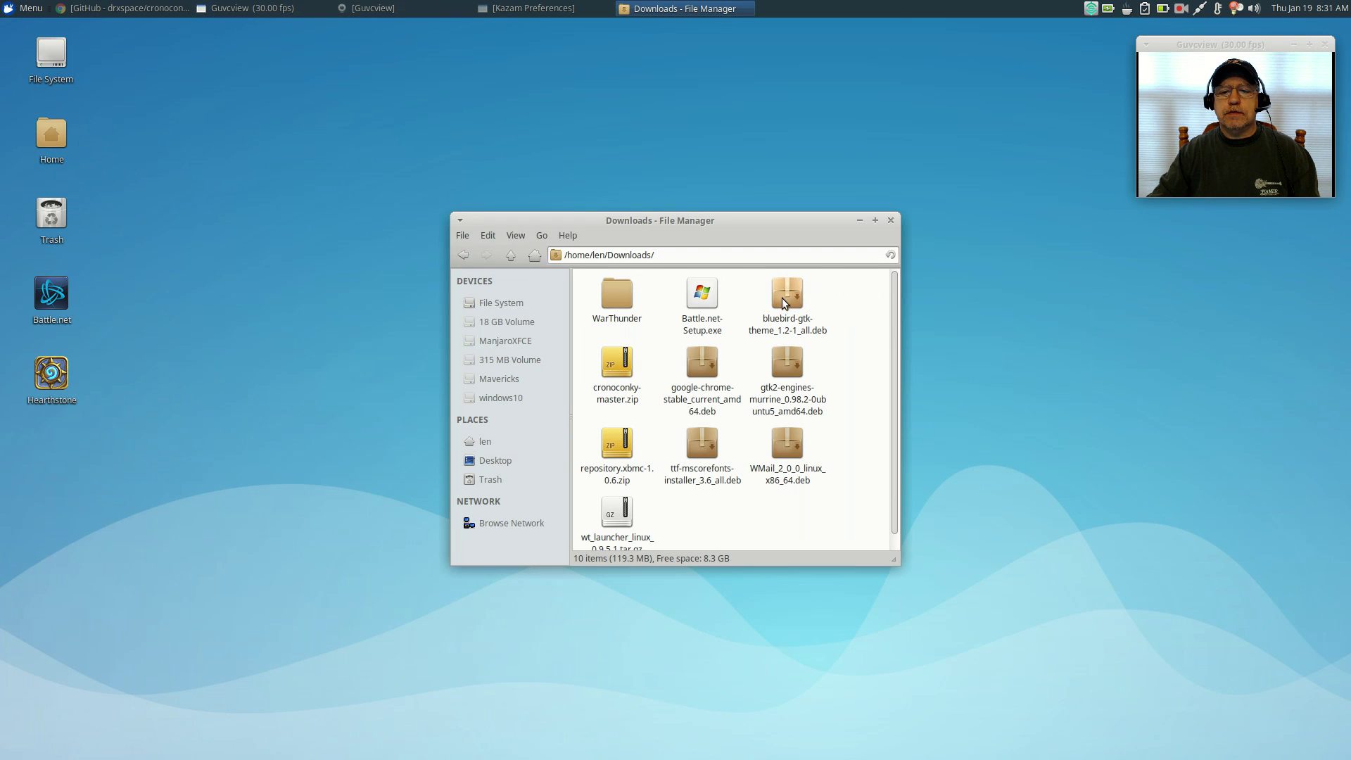
Step: Extract cronoconky-master.zip in place and open the resulting cronoconky-master folder
{"action": "left_click", "coordinate": [617, 366]}
{"action": "right_click", "coordinate": [617, 367]}
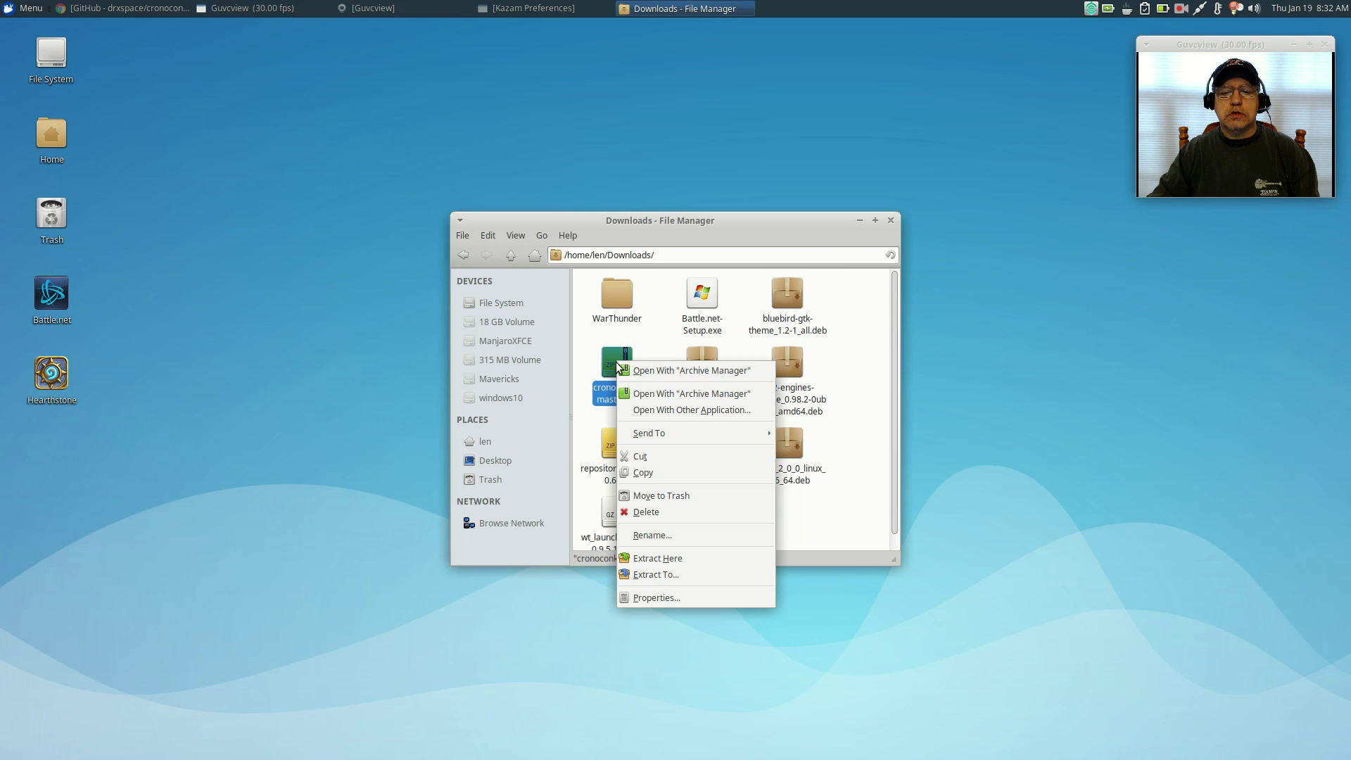
{"action": "left_click", "coordinate": [655, 558]}
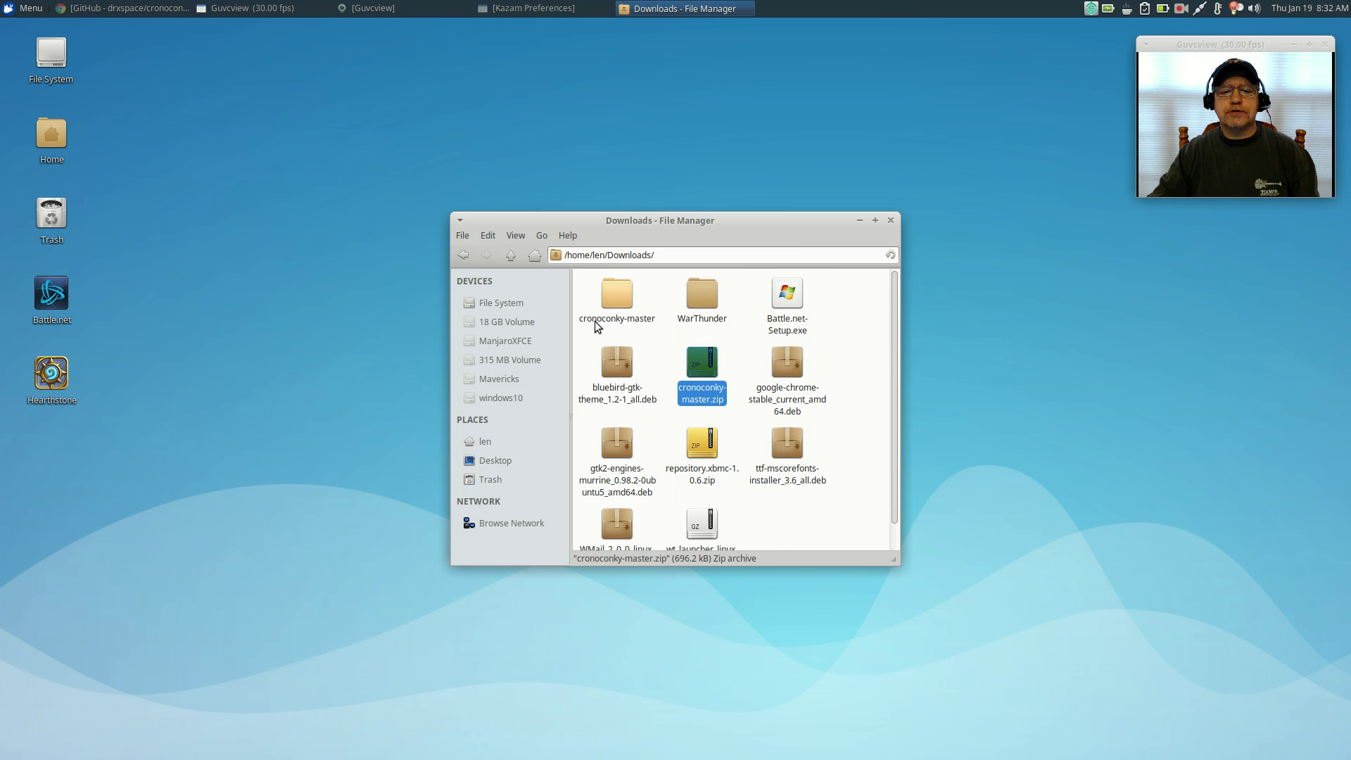
{"action": "left_click", "coordinate": [619, 297]}
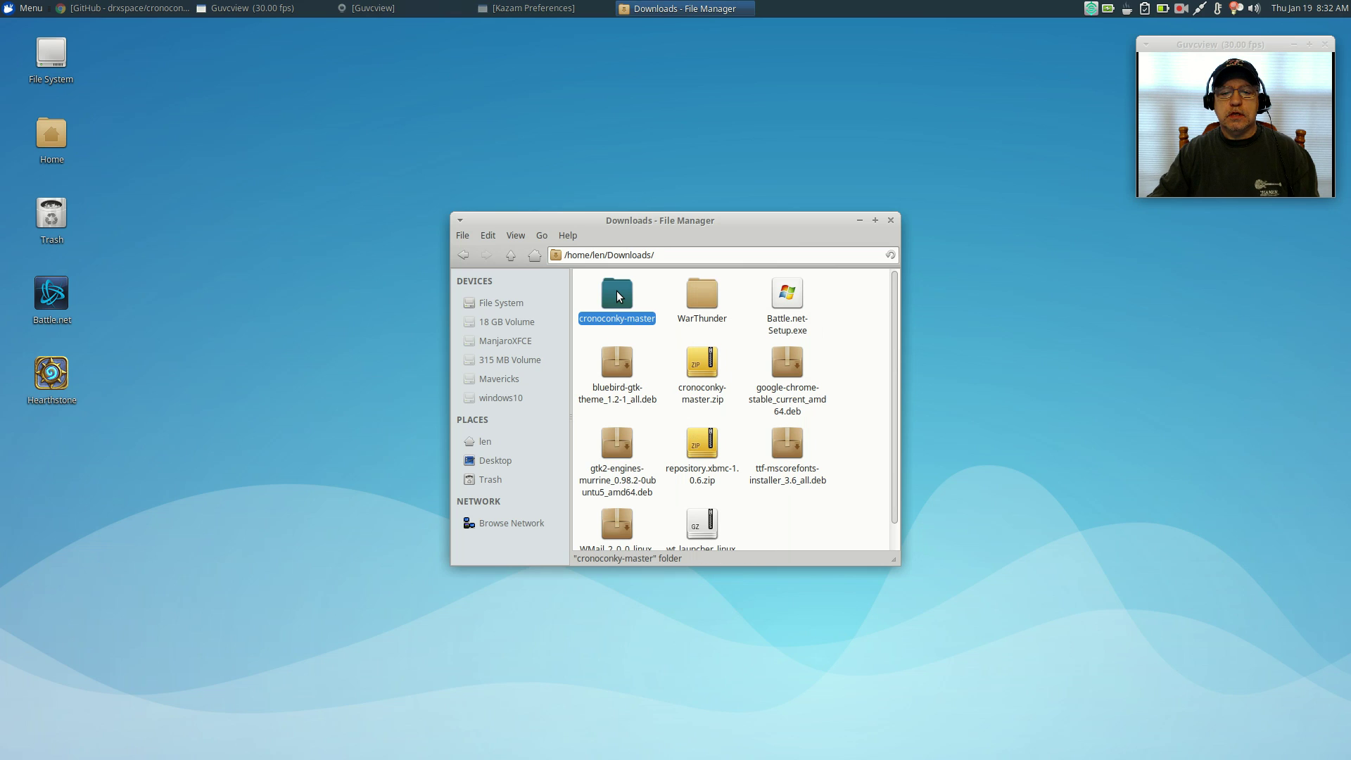
{"action": "double_click", "coordinate": [619, 296]}
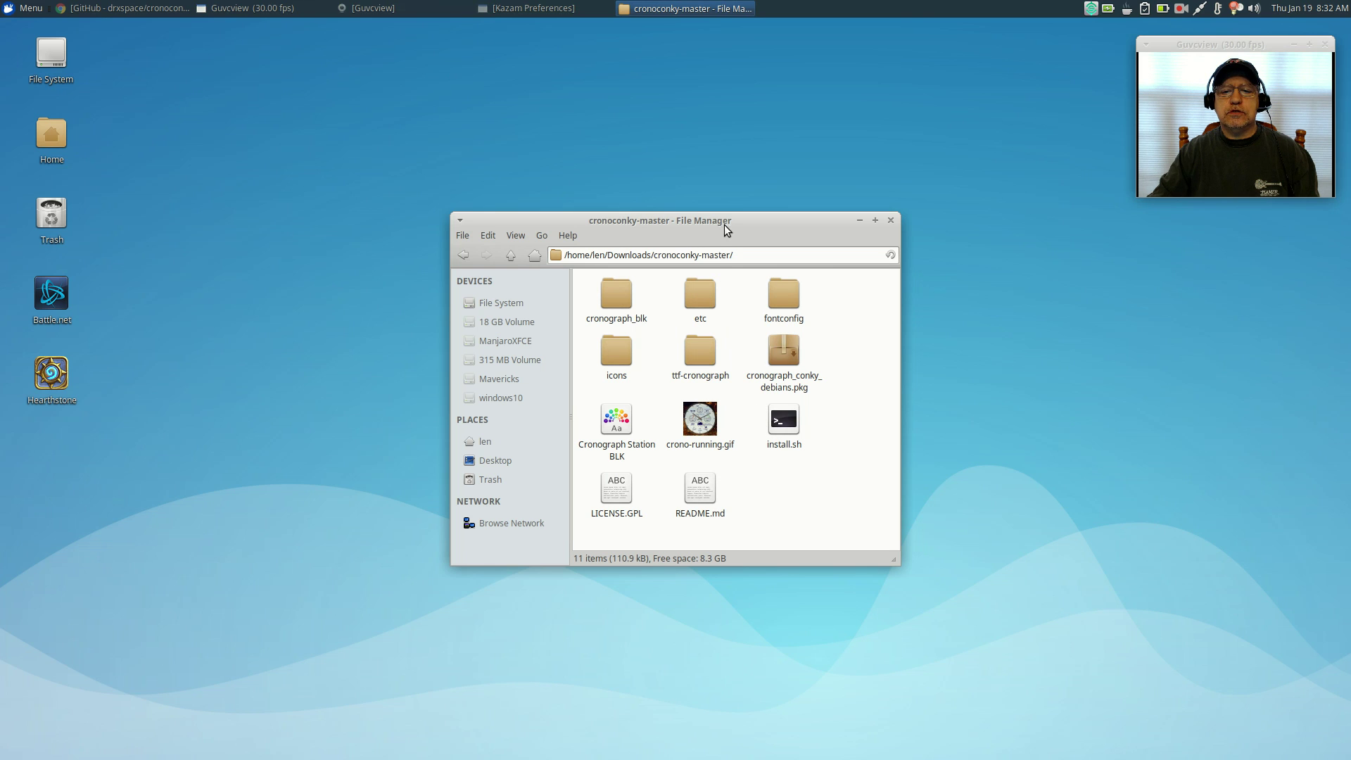
{"action": "left_click_drag", "start_coordinate": [727, 225], "coordinate": [844, 107]}
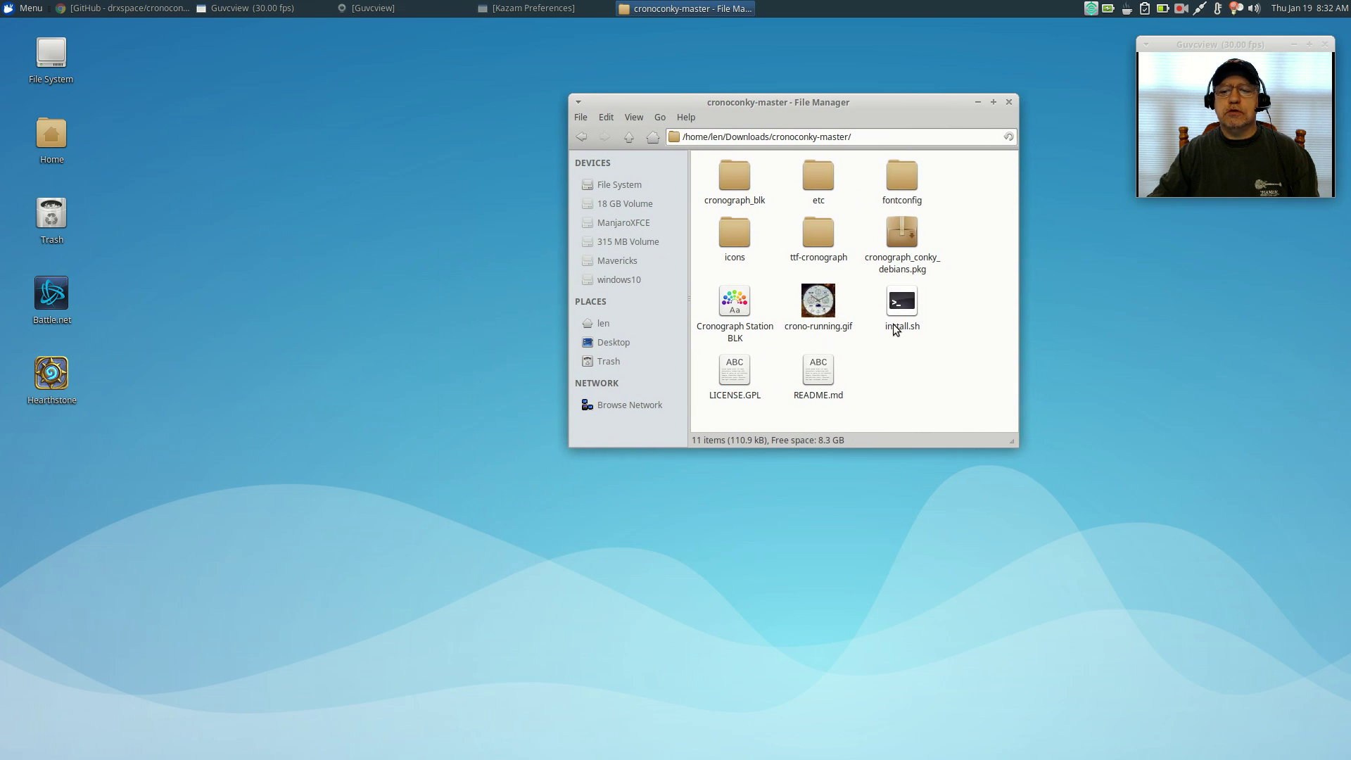
Step: Open a terminal in the cronoconky-master folder and enter ./install.sh at the prompt
{"action": "right_click", "coordinate": [886, 366]}
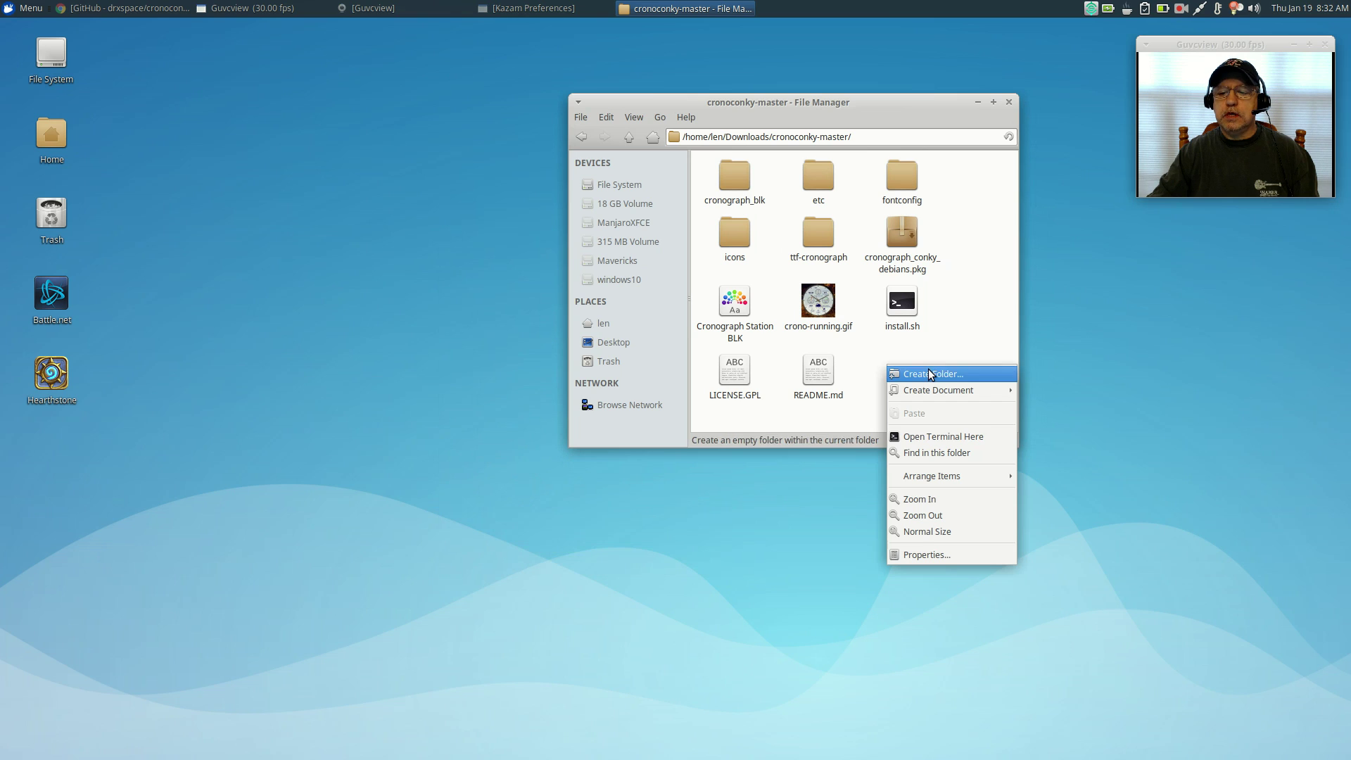
{"action": "left_click", "coordinate": [922, 437]}
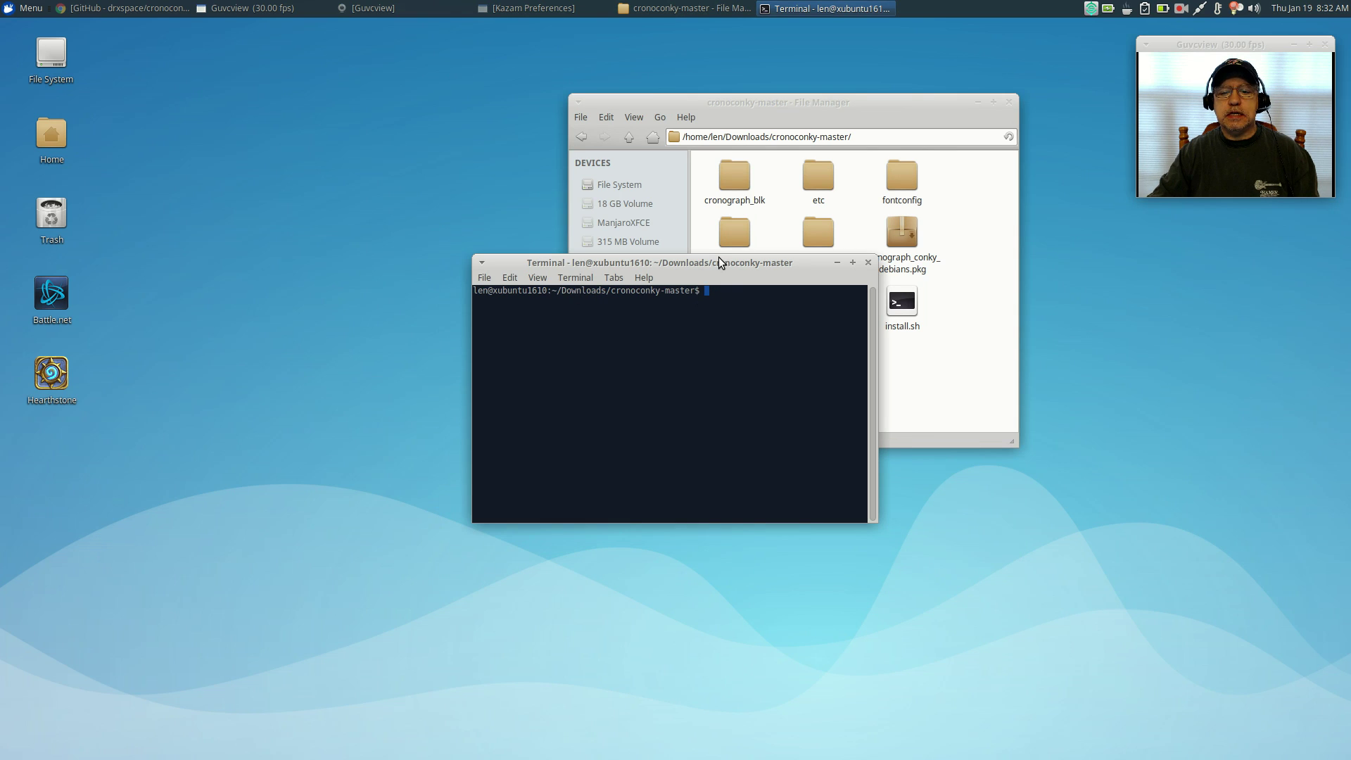
{"action": "left_click_drag", "start_coordinate": [720, 258], "coordinate": [378, 100]}
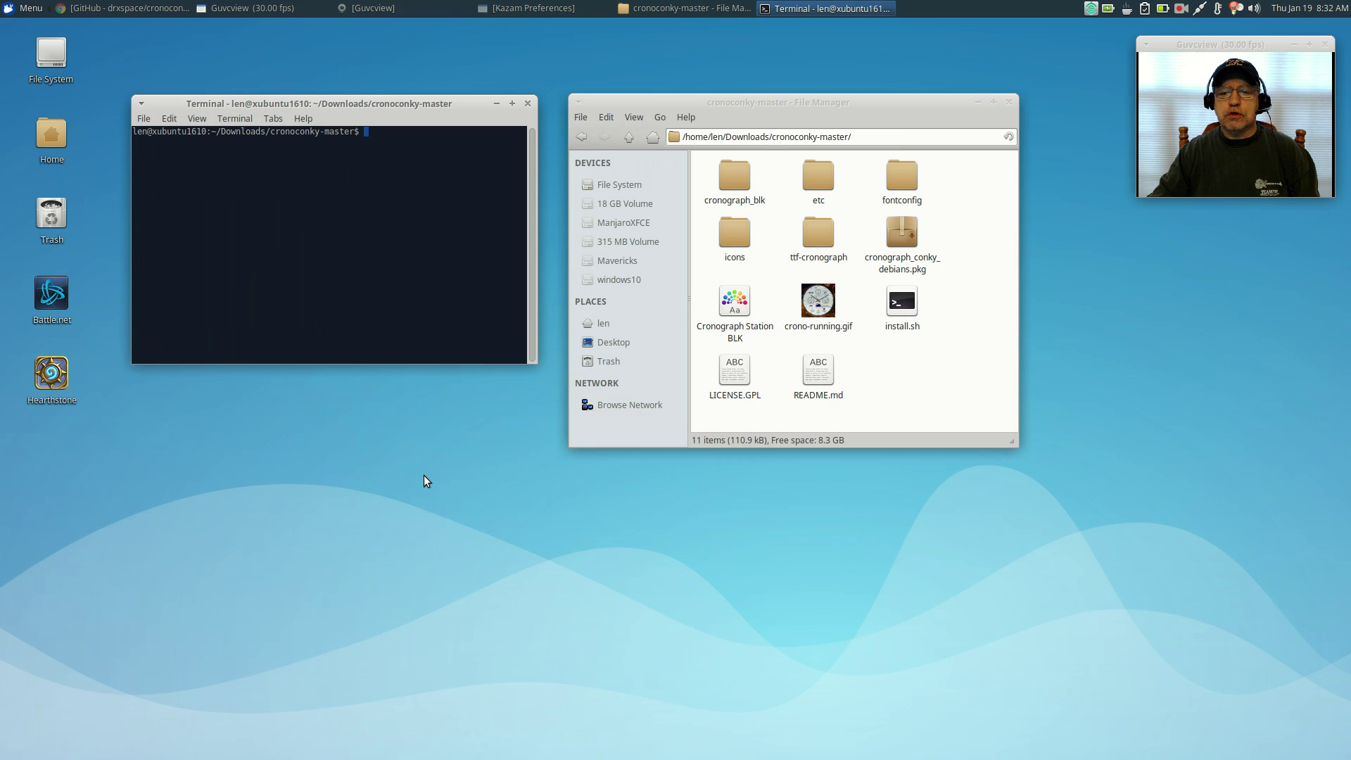
{"action": "type", "text": "./"}
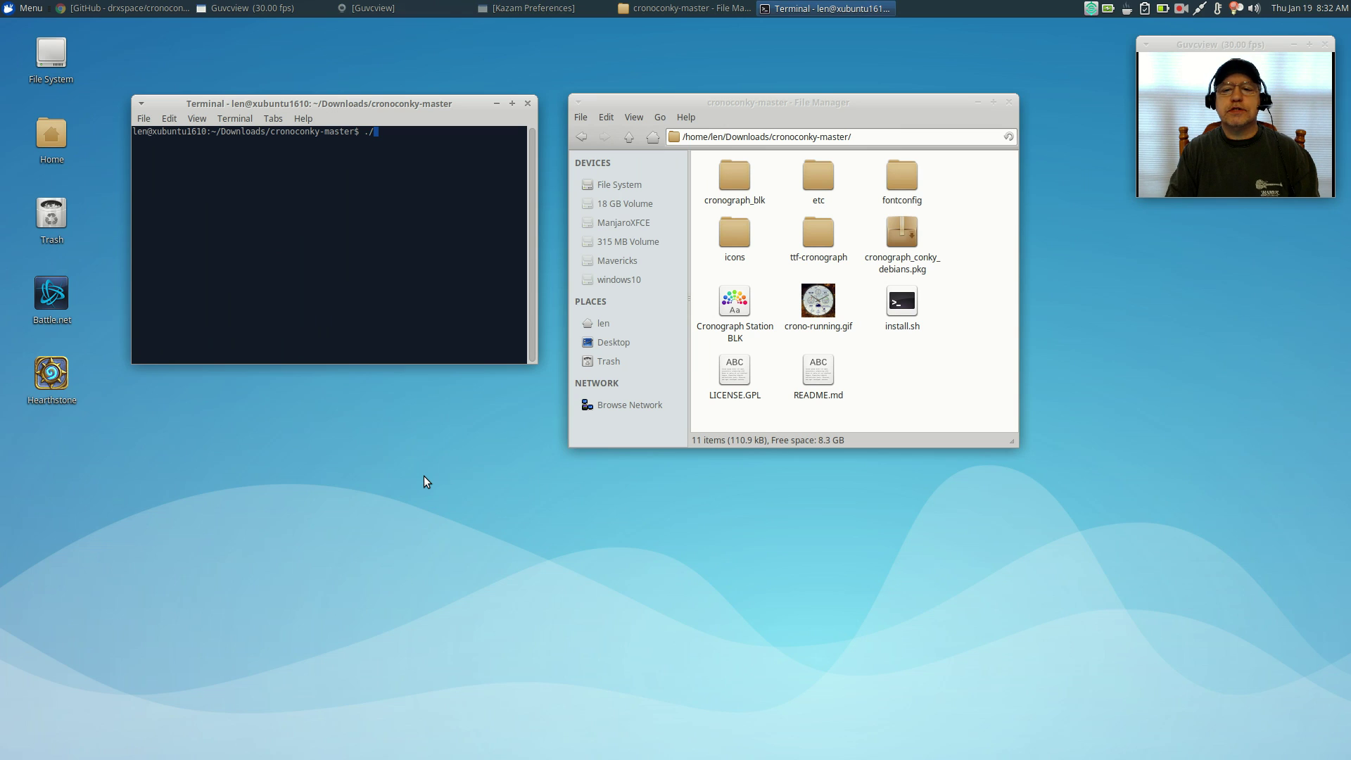
{"action": "type", "text": "ins"}
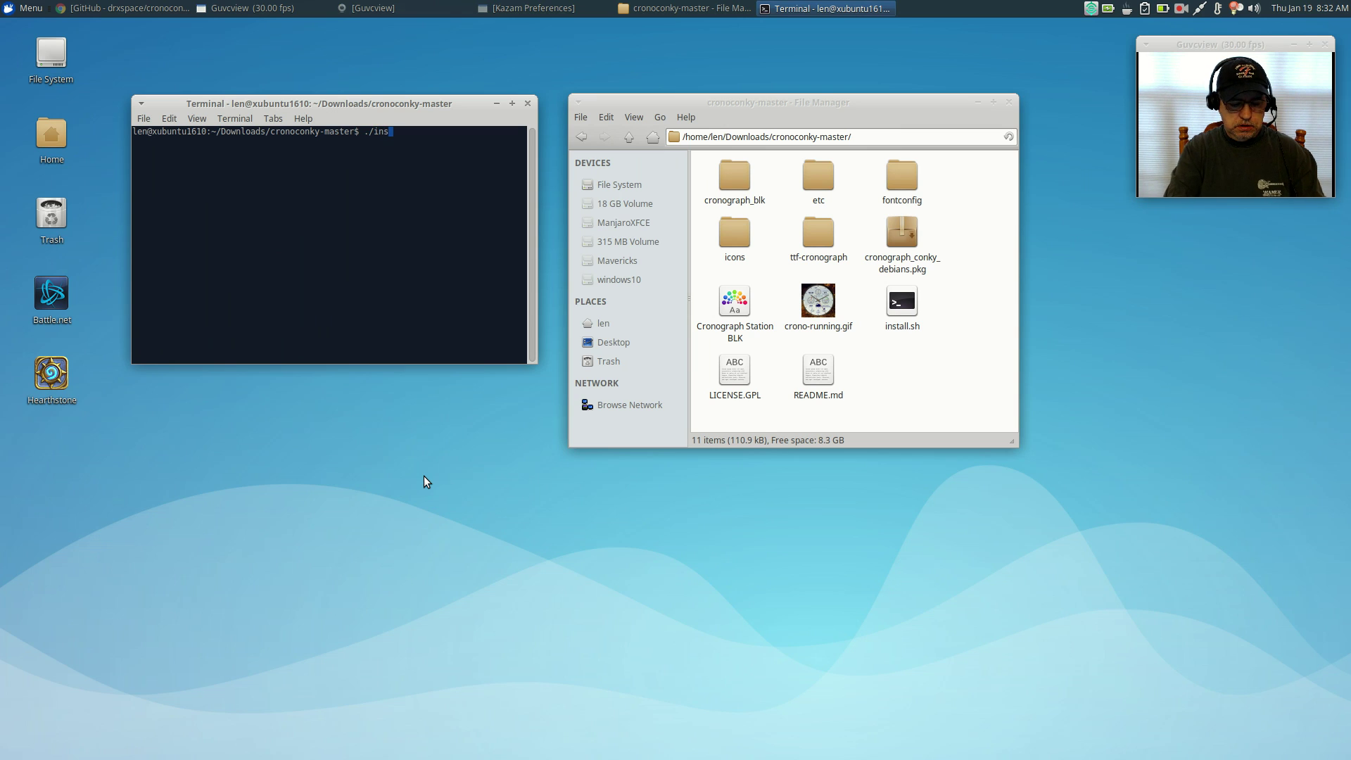
{"action": "type", "text": "tall"}
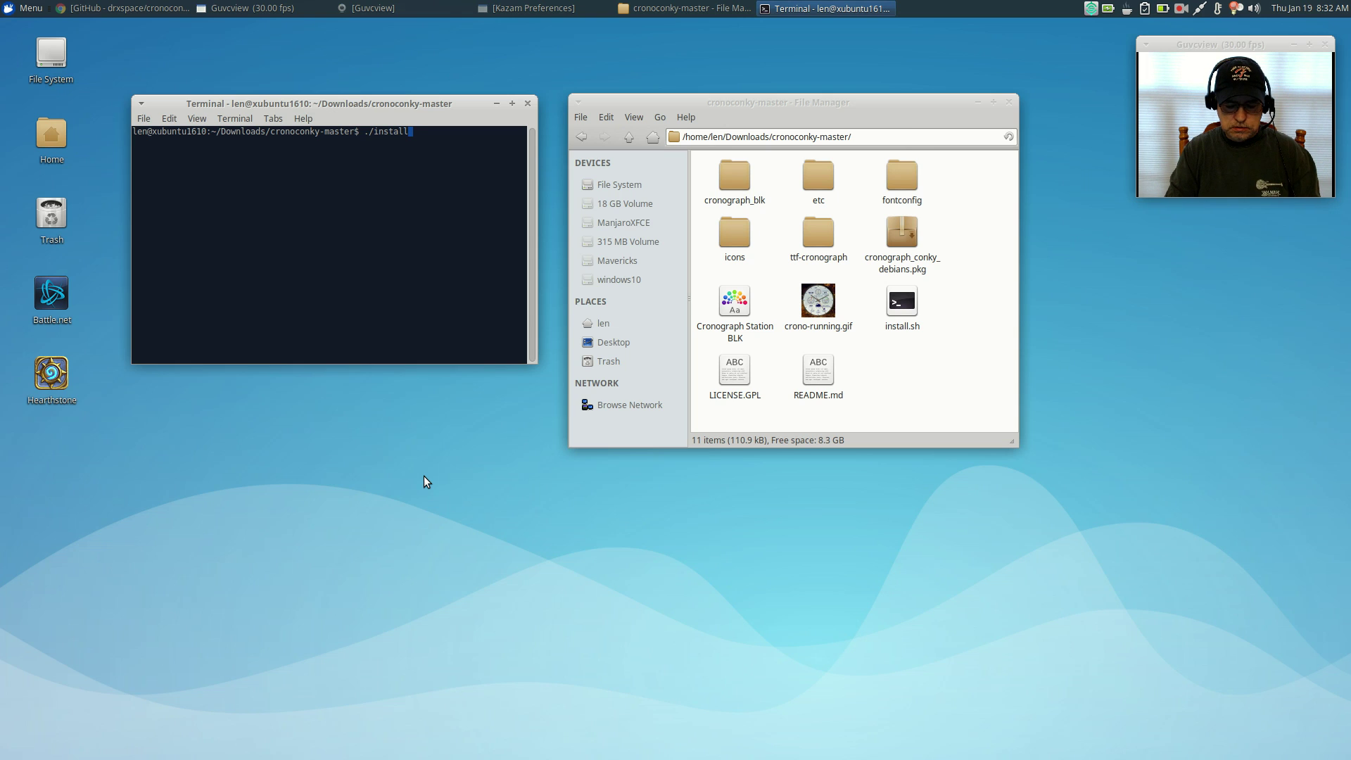
{"action": "type", "text": ".sh"}
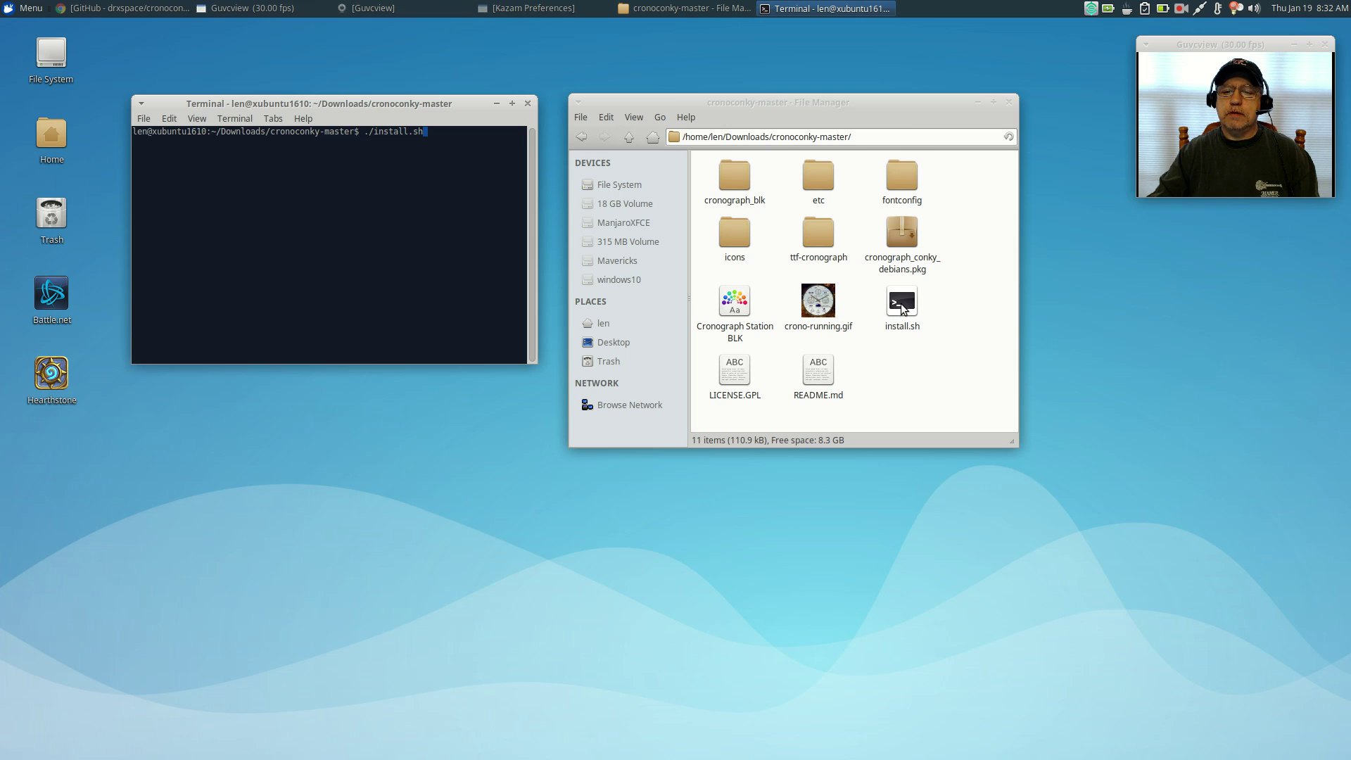
{"action": "left_click_drag", "start_coordinate": [410, 107], "coordinate": [1160, 415]}
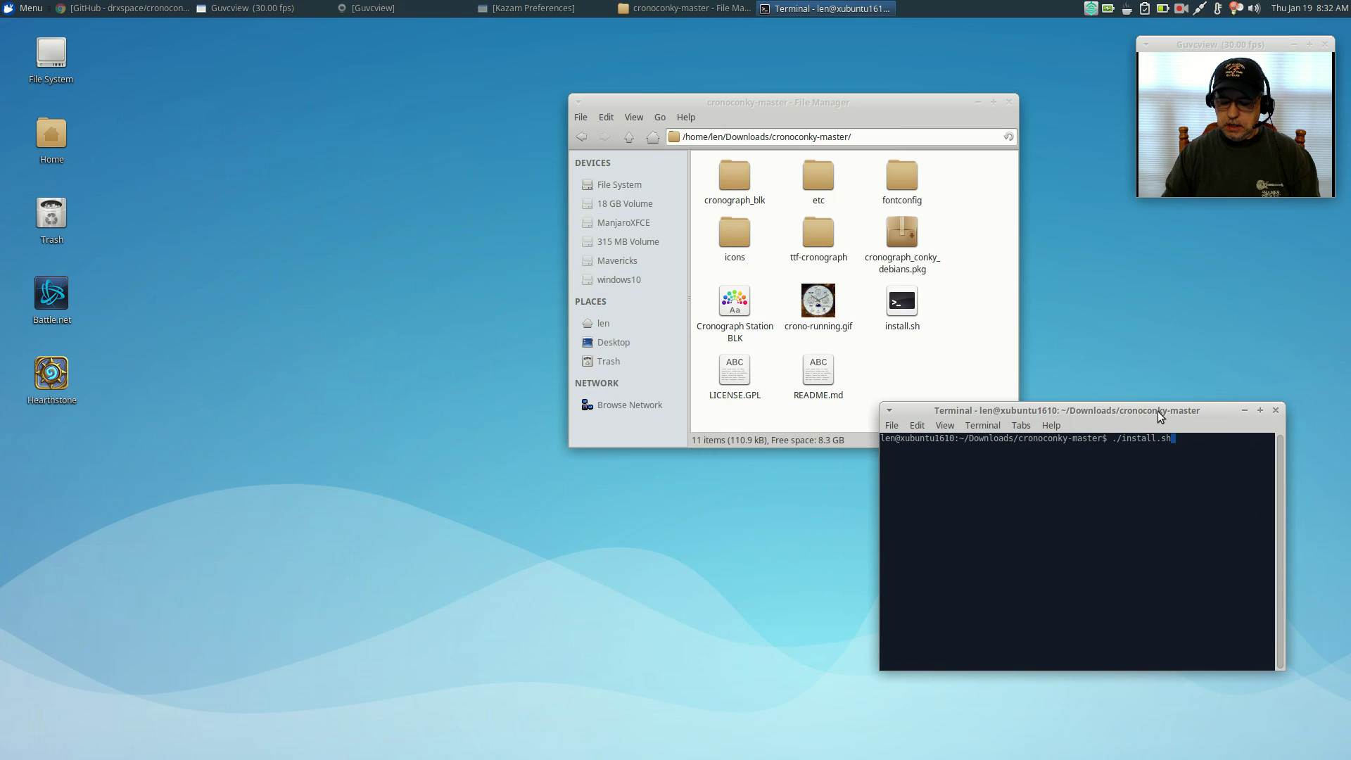
Step: Run install.sh, authorize with sudo, and accept installing conky-all, curl and the hddtemp daemon
{"action": "key", "text": "Return"}
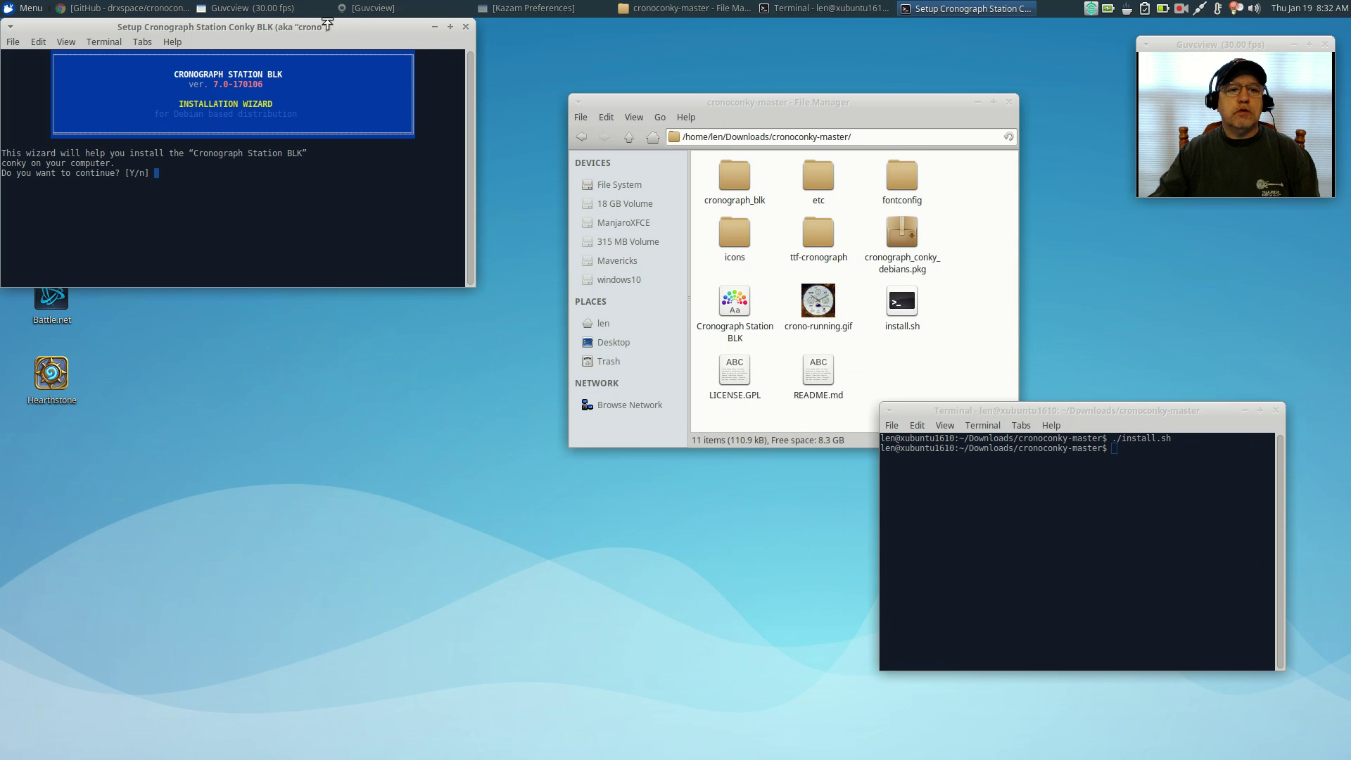
{"action": "left_click_drag", "start_coordinate": [325, 28], "coordinate": [412, 100]}
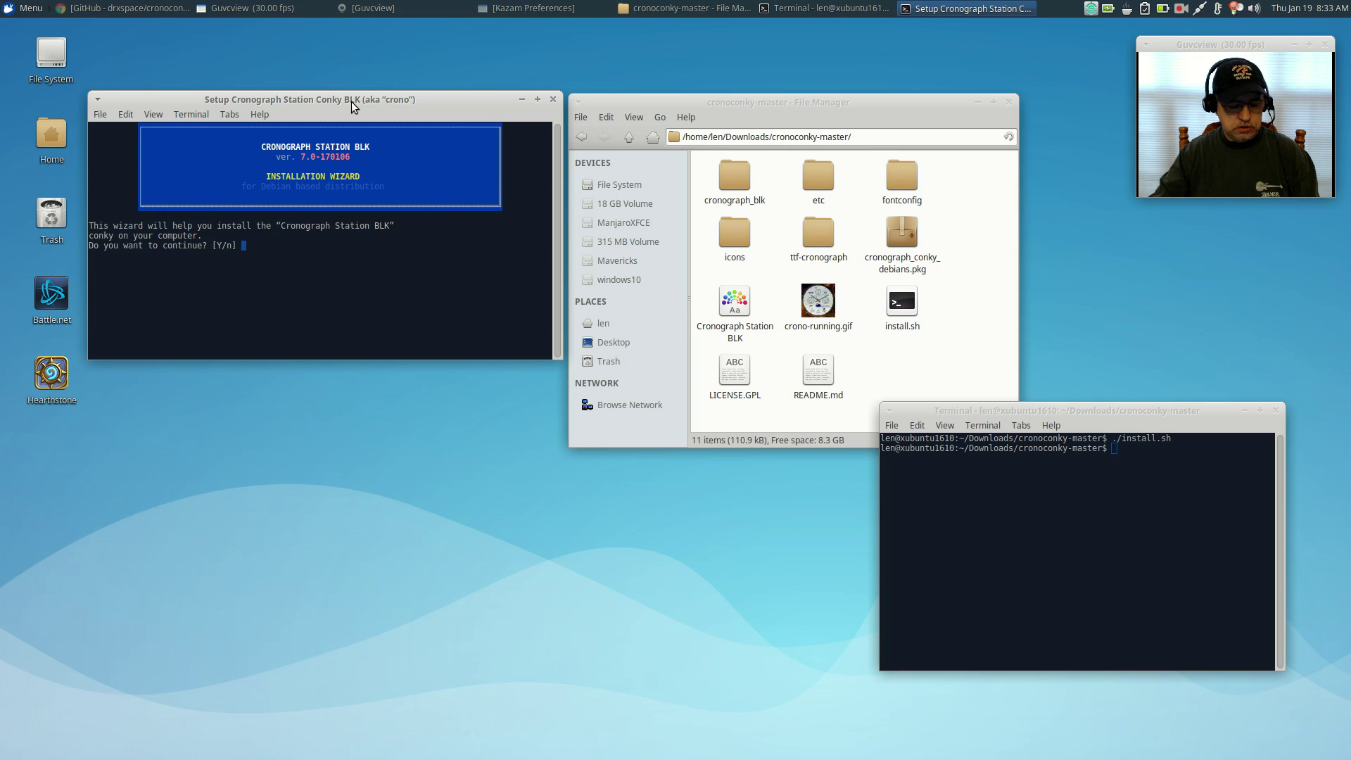
{"action": "type", "text": "y"}
{"action": "key", "text": "Return"}
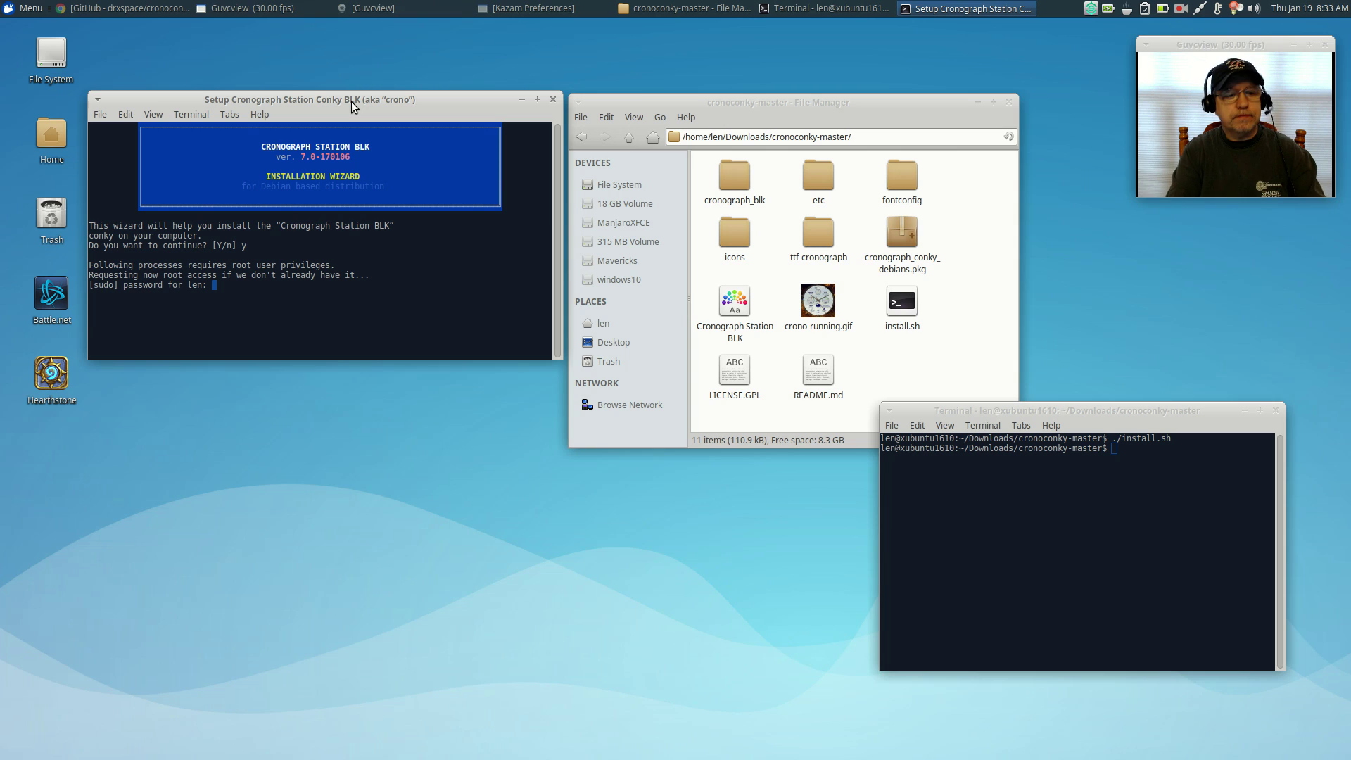
{"action": "key", "text": "Return"}
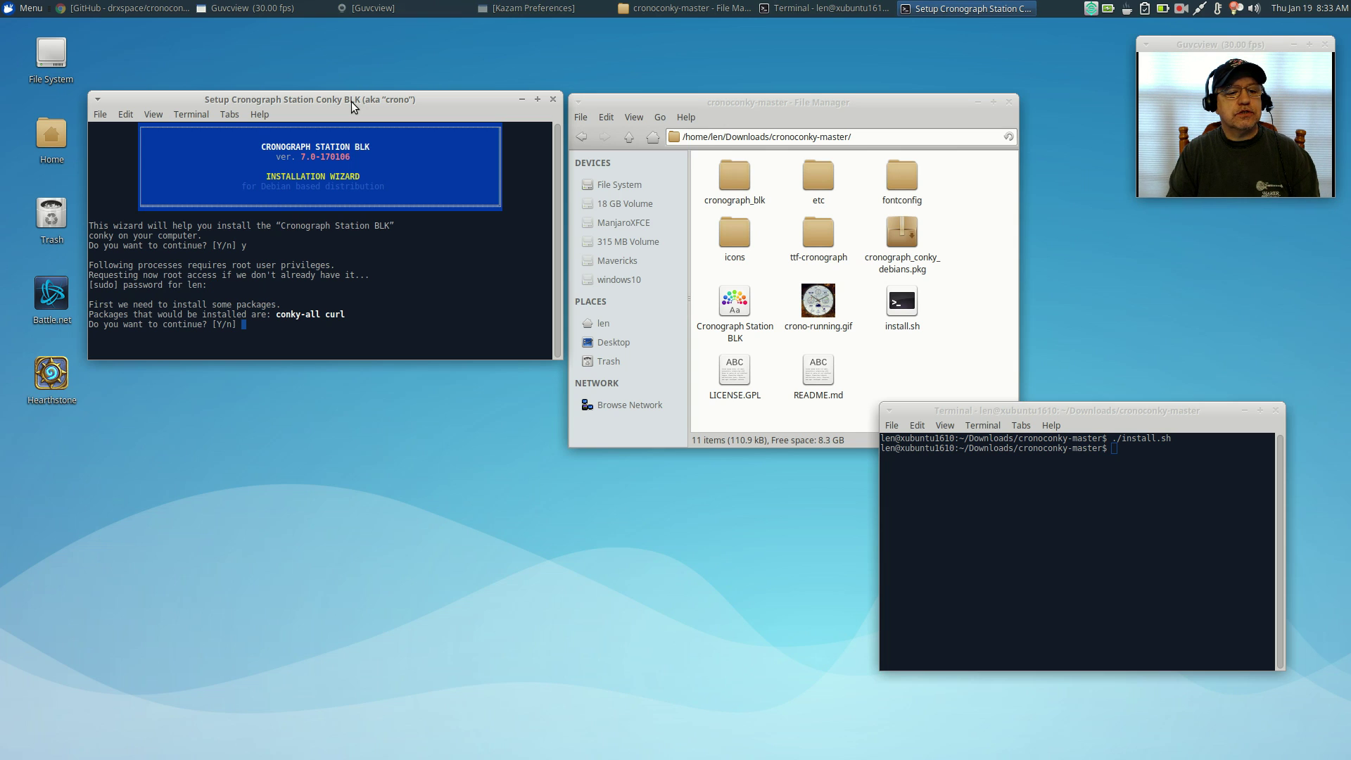
{"action": "type", "text": "y"}
{"action": "key", "text": "Return"}
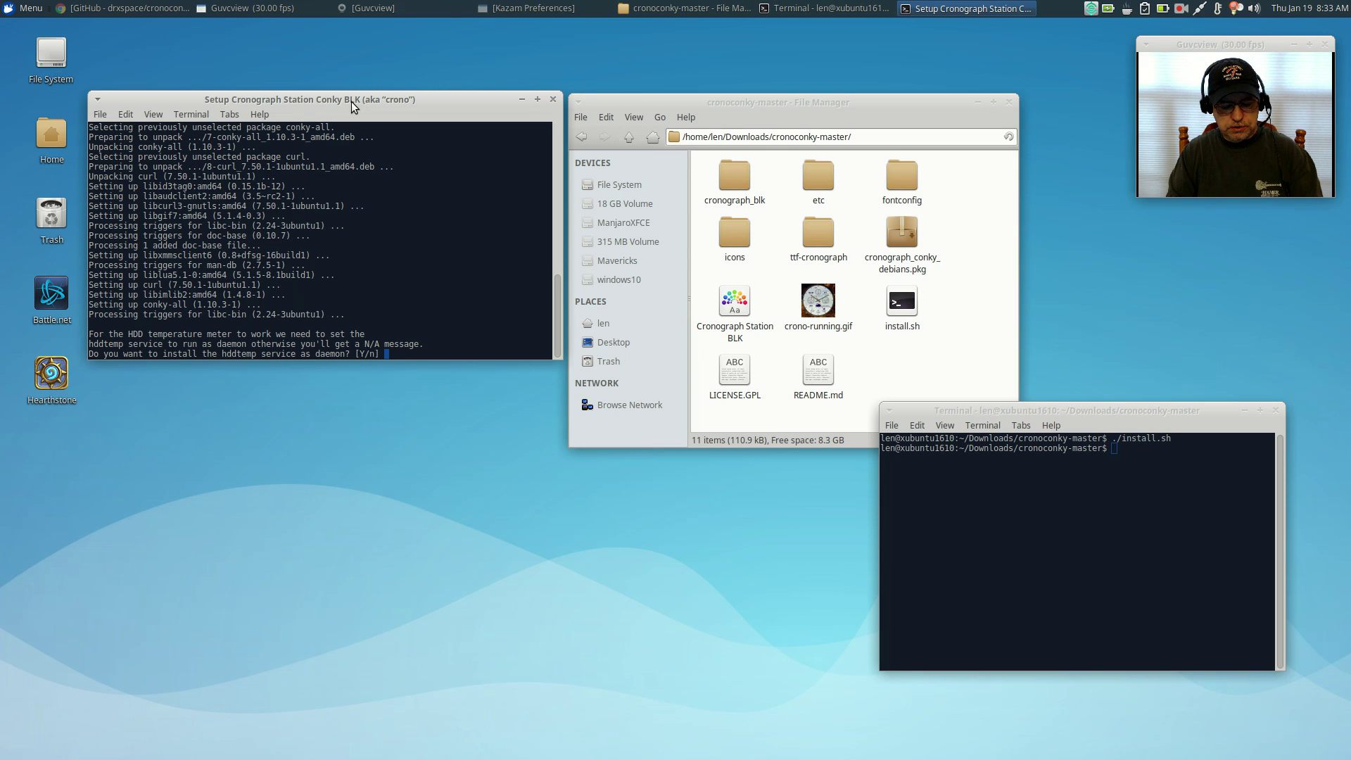
{"action": "type", "text": "y"}
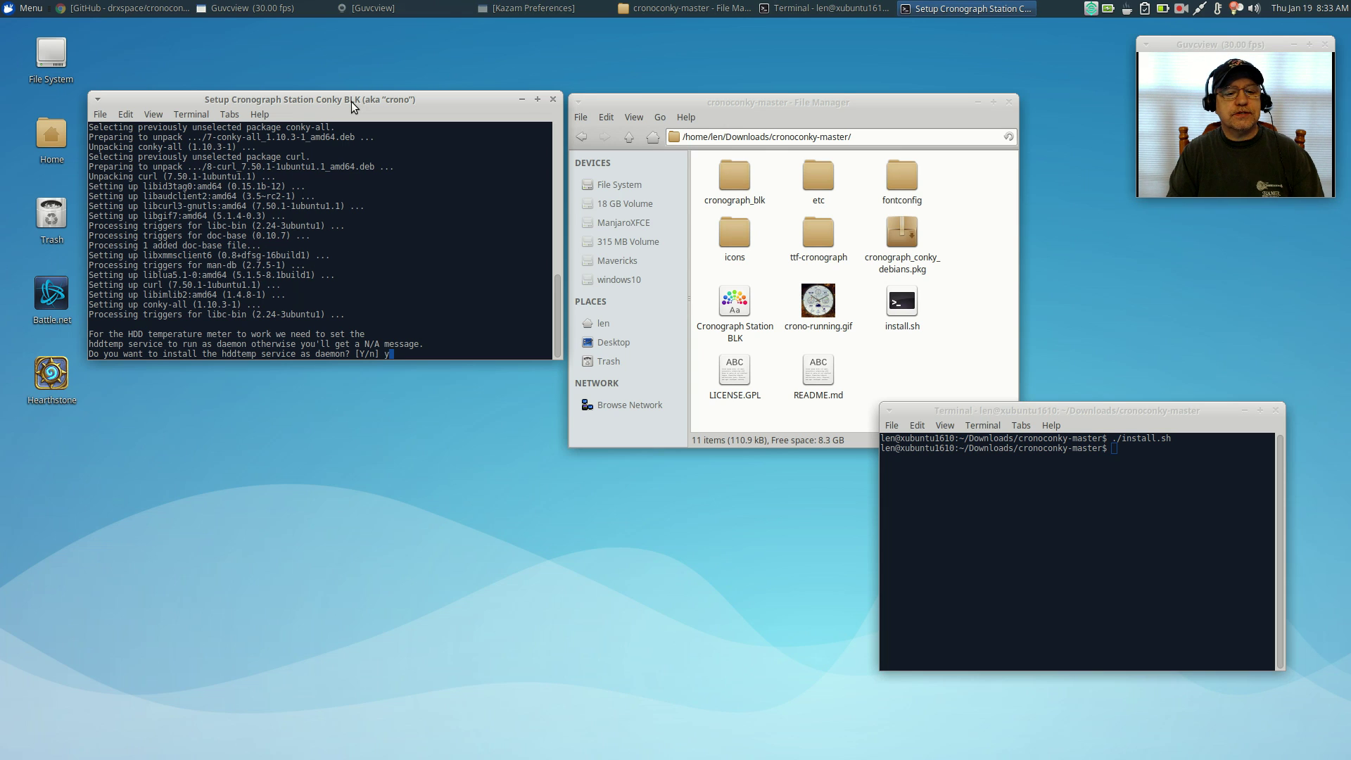
{"action": "key", "text": "Return"}
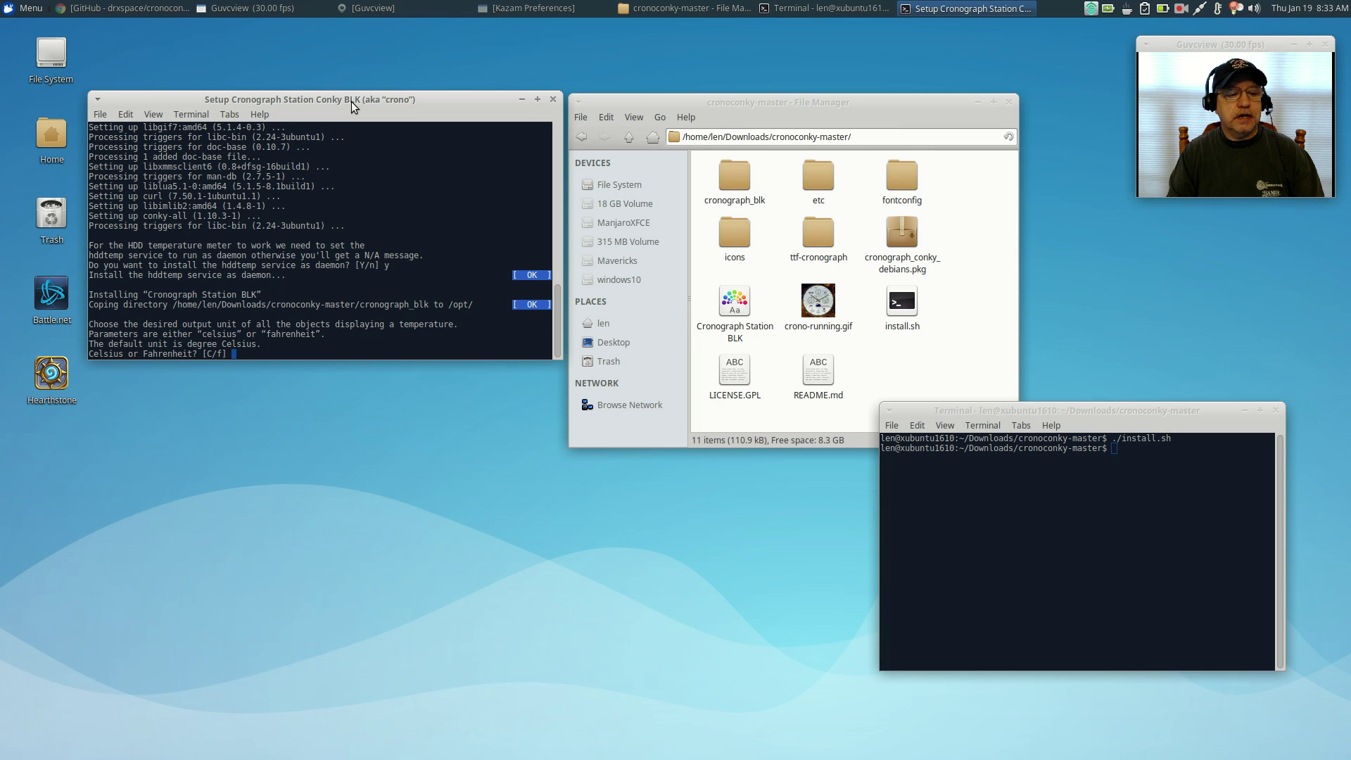
Step: Choose Fahrenheit, then accept the font configuration file and the Startup Applications entry
{"action": "type", "text": "f"}
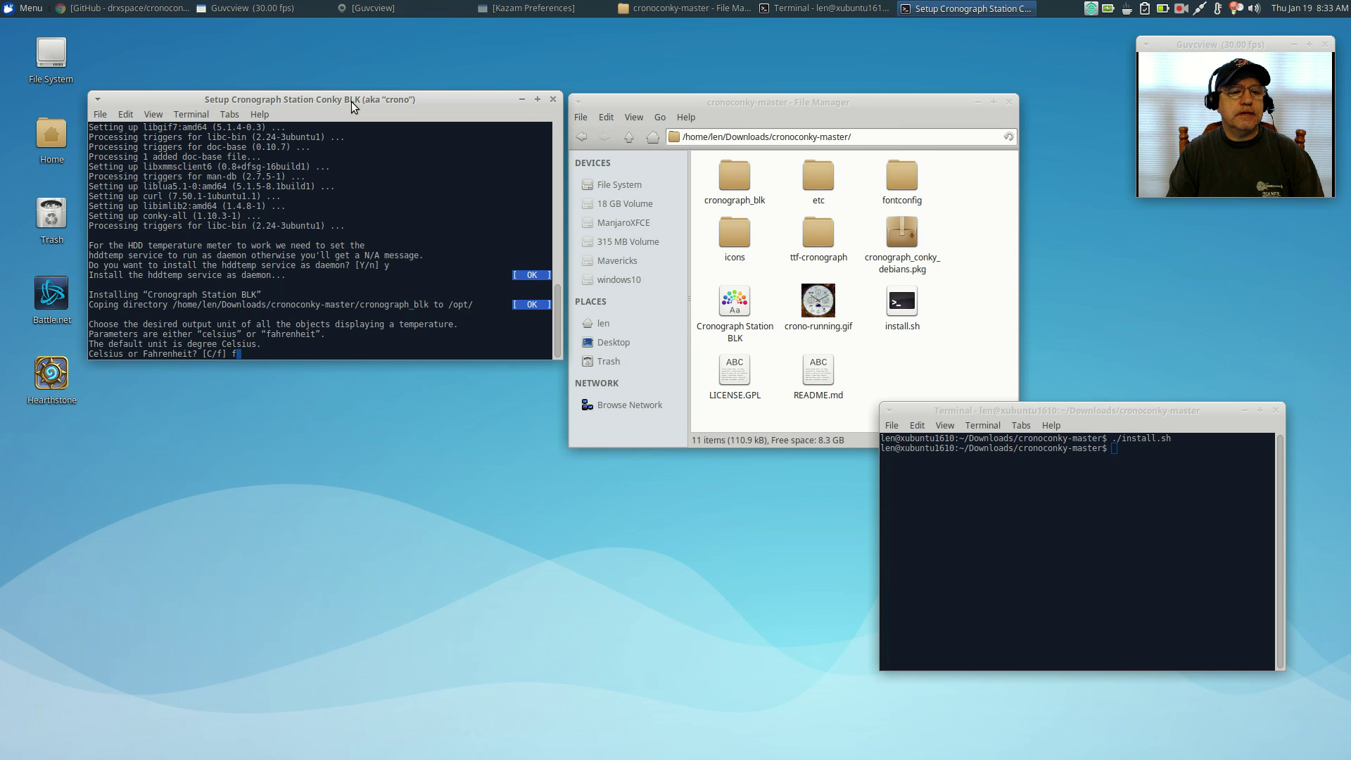
{"action": "key", "text": "Return"}
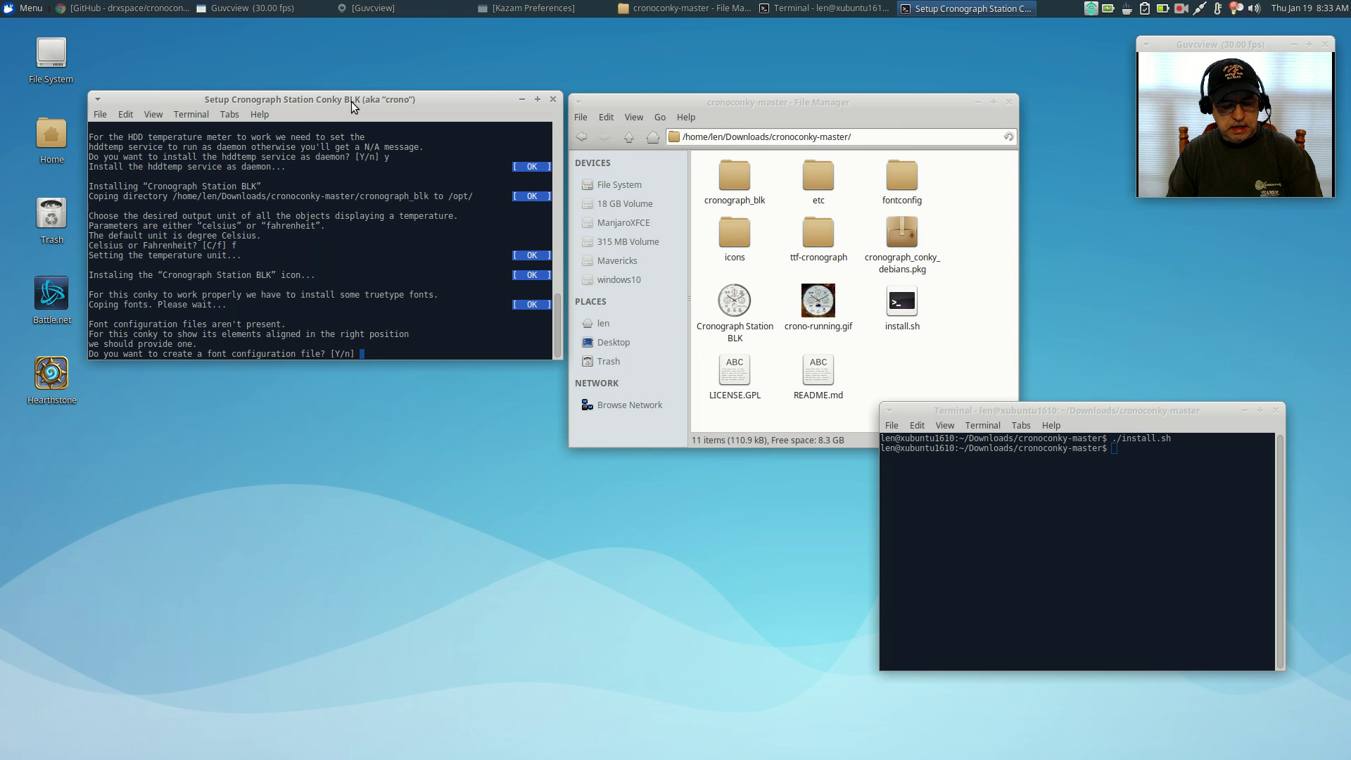
{"action": "type", "text": "y"}
{"action": "key", "text": "Return"}
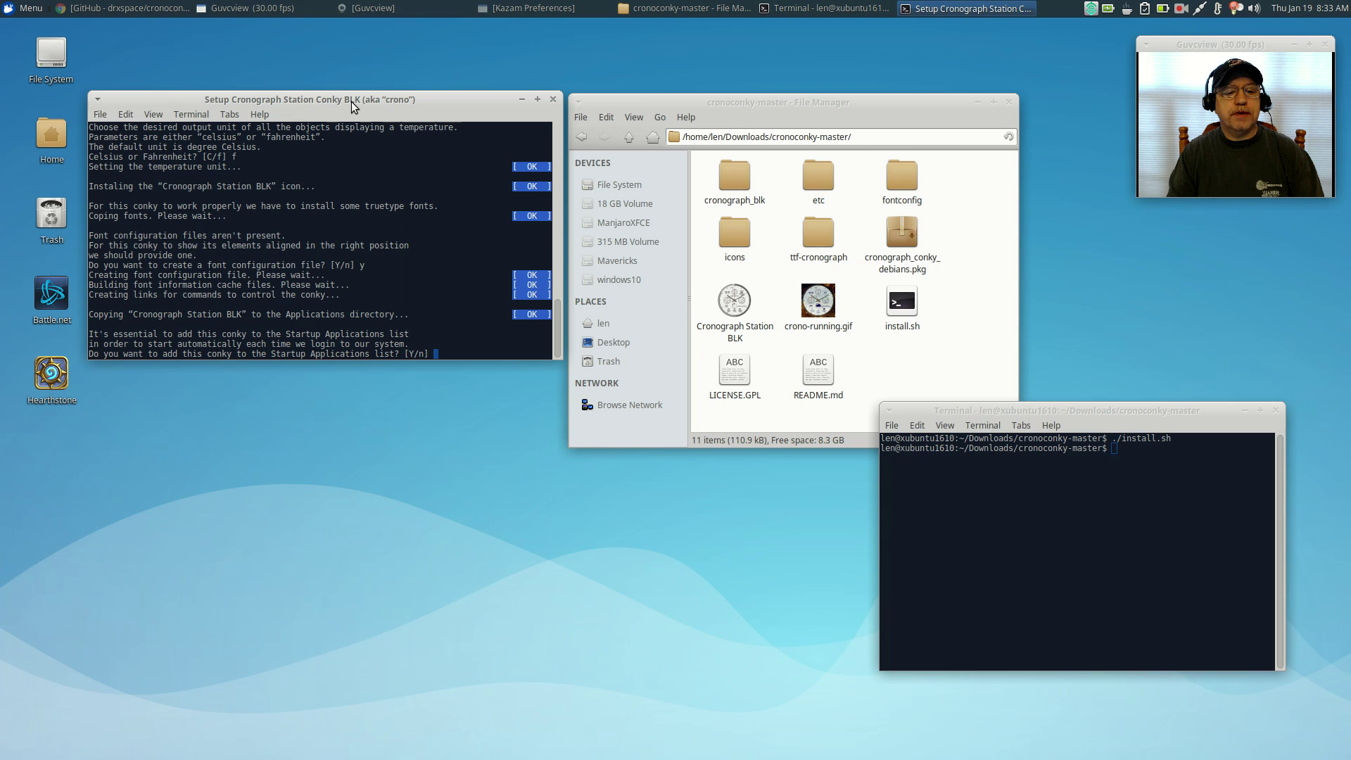
{"action": "type", "text": "y"}
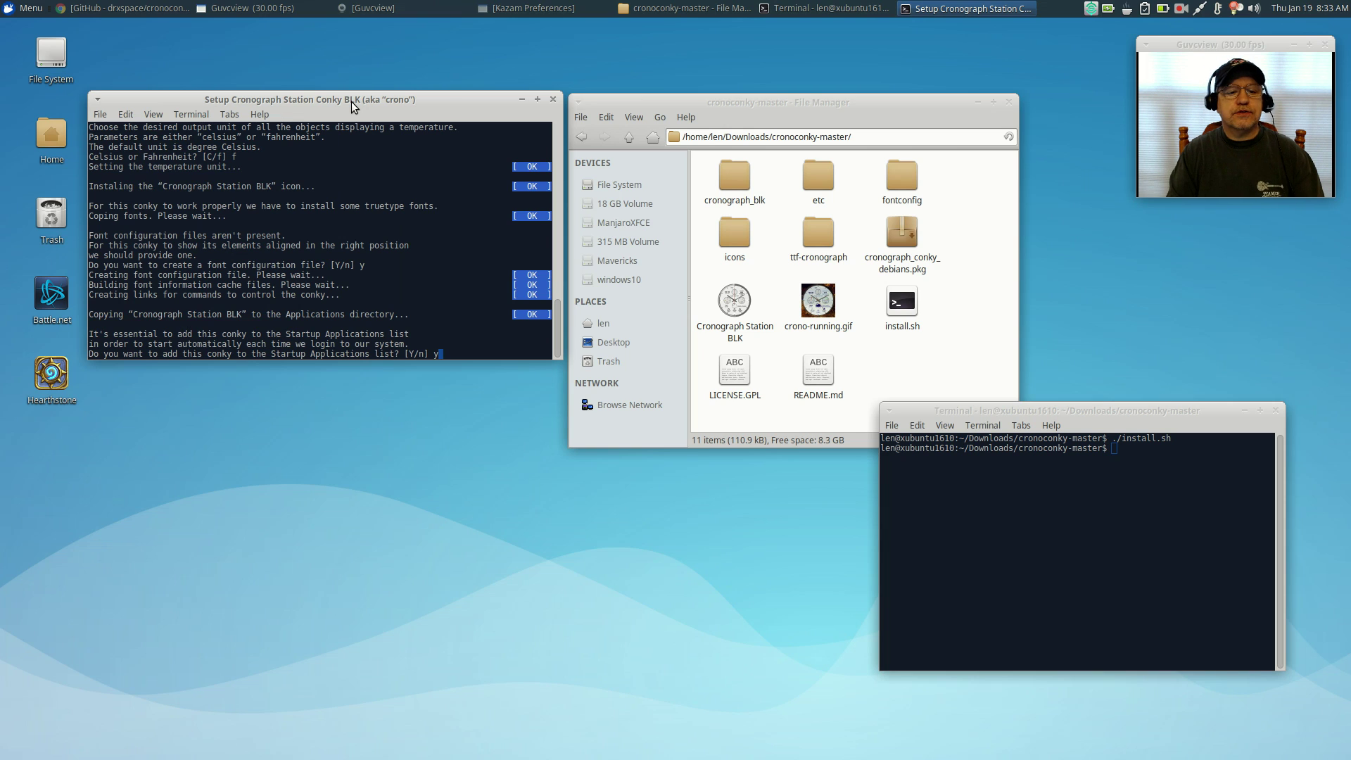
{"action": "key", "text": "Return"}
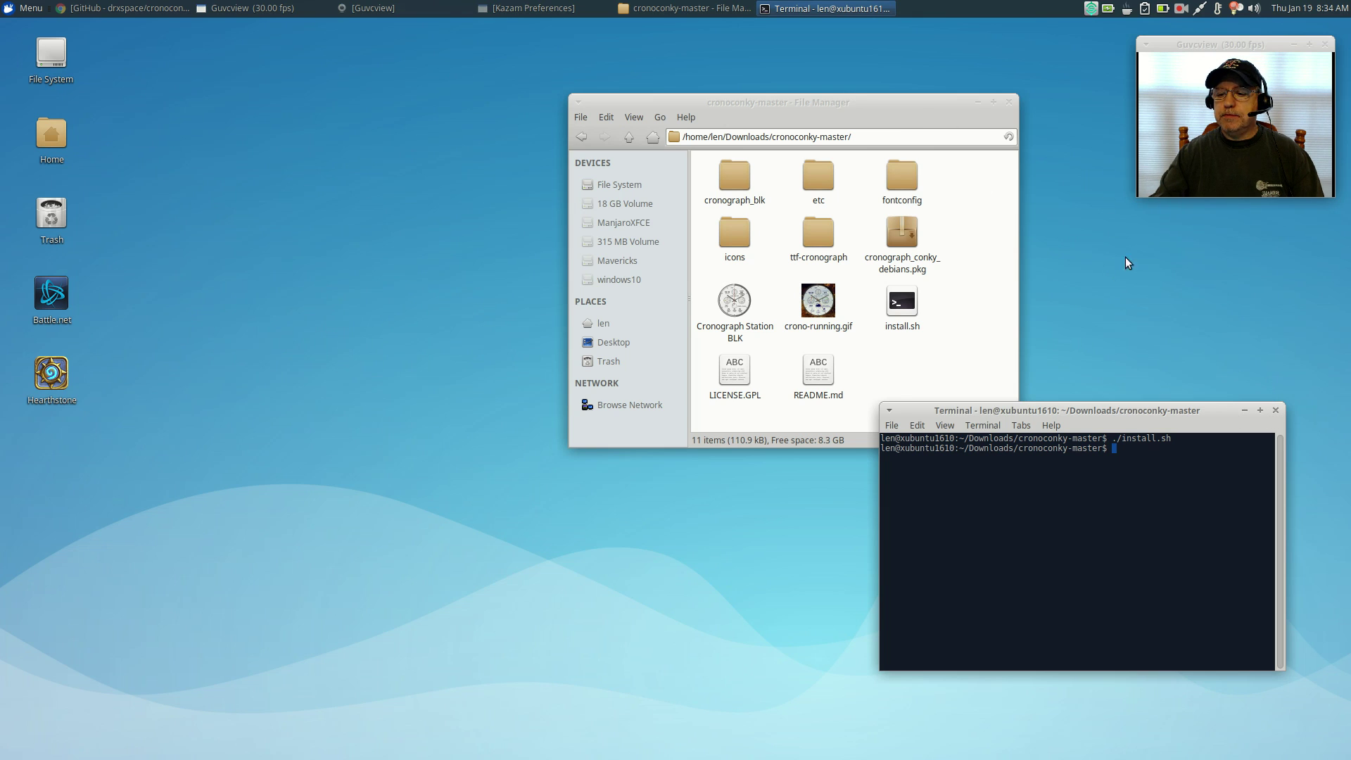
Step: Stop the Kazam screen recording from its tray menu
{"action": "left_click", "coordinate": [1179, 14]}
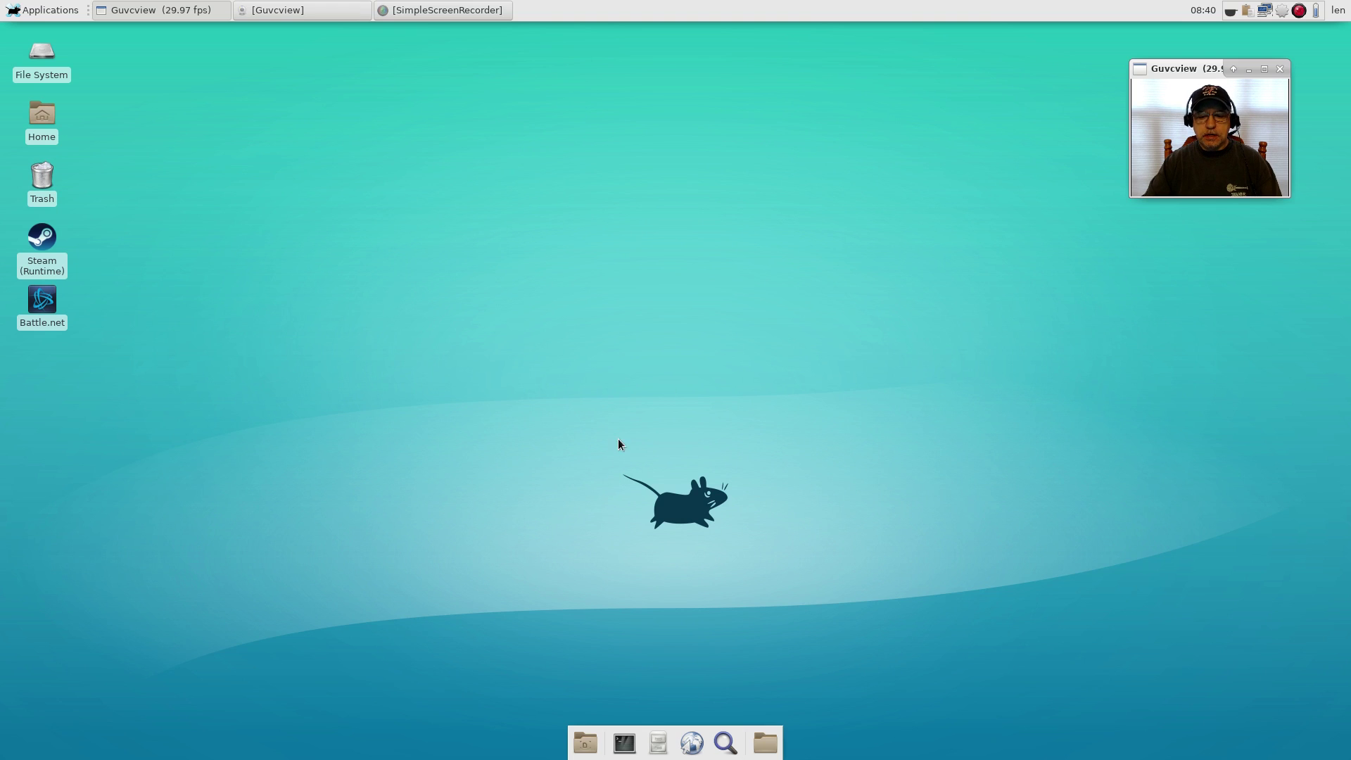
Step: Open a terminal from the dock on the Arch desktop and start typing yaourt cronograph
{"action": "left_click", "coordinate": [624, 743]}
{"action": "left_click_drag", "start_coordinate": [627, 210], "coordinate": [617, 228]}
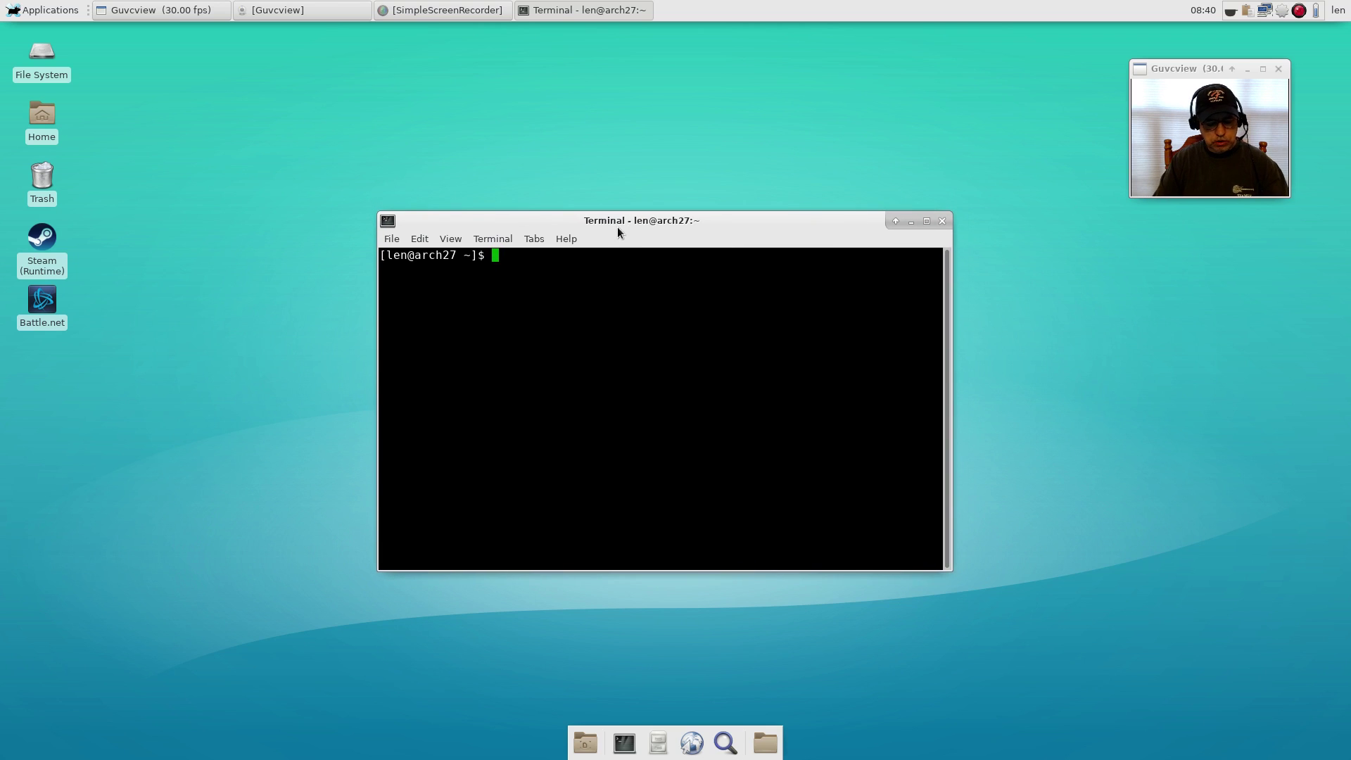
{"action": "type", "text": "yaourt cronograph"}
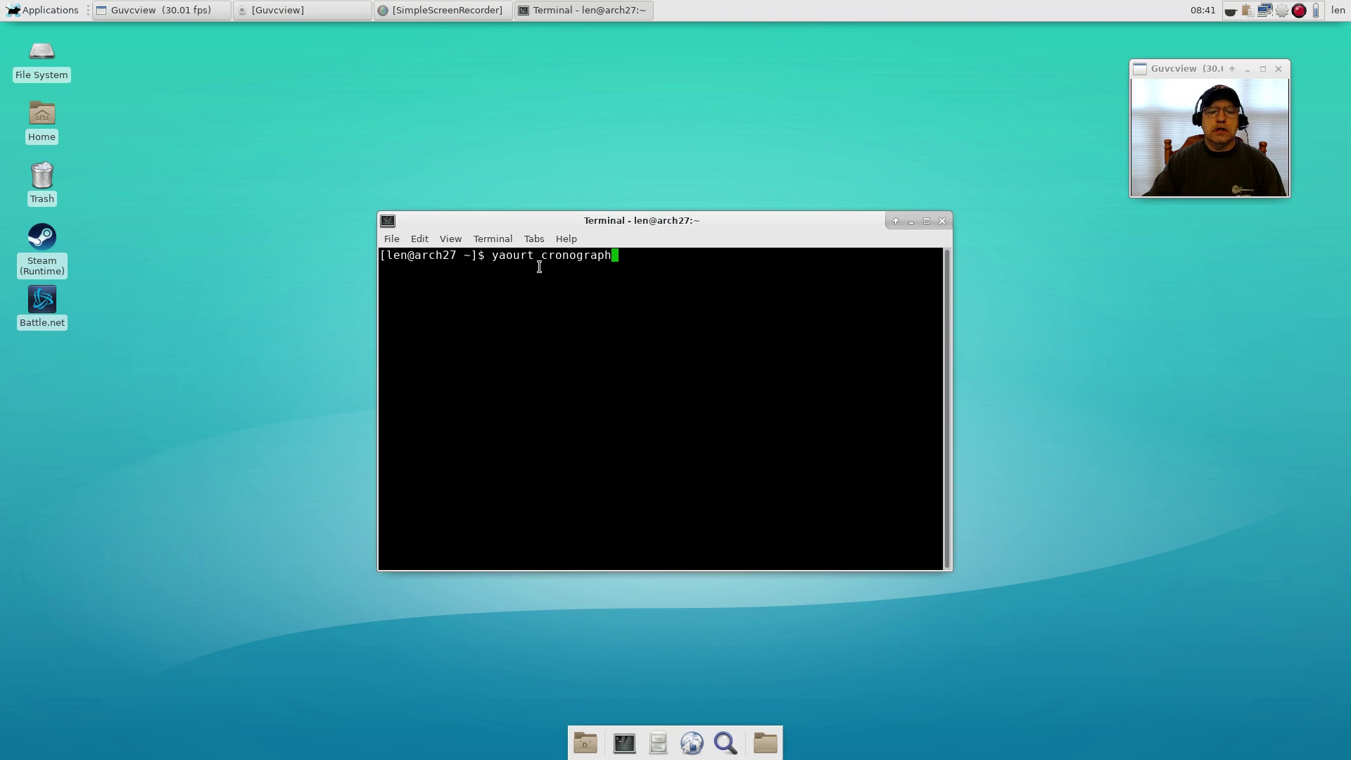
Step: Search the AUR for cronograph, pick package 1, and build cronograph-conky without editing its files
{"action": "key", "text": "Return"}
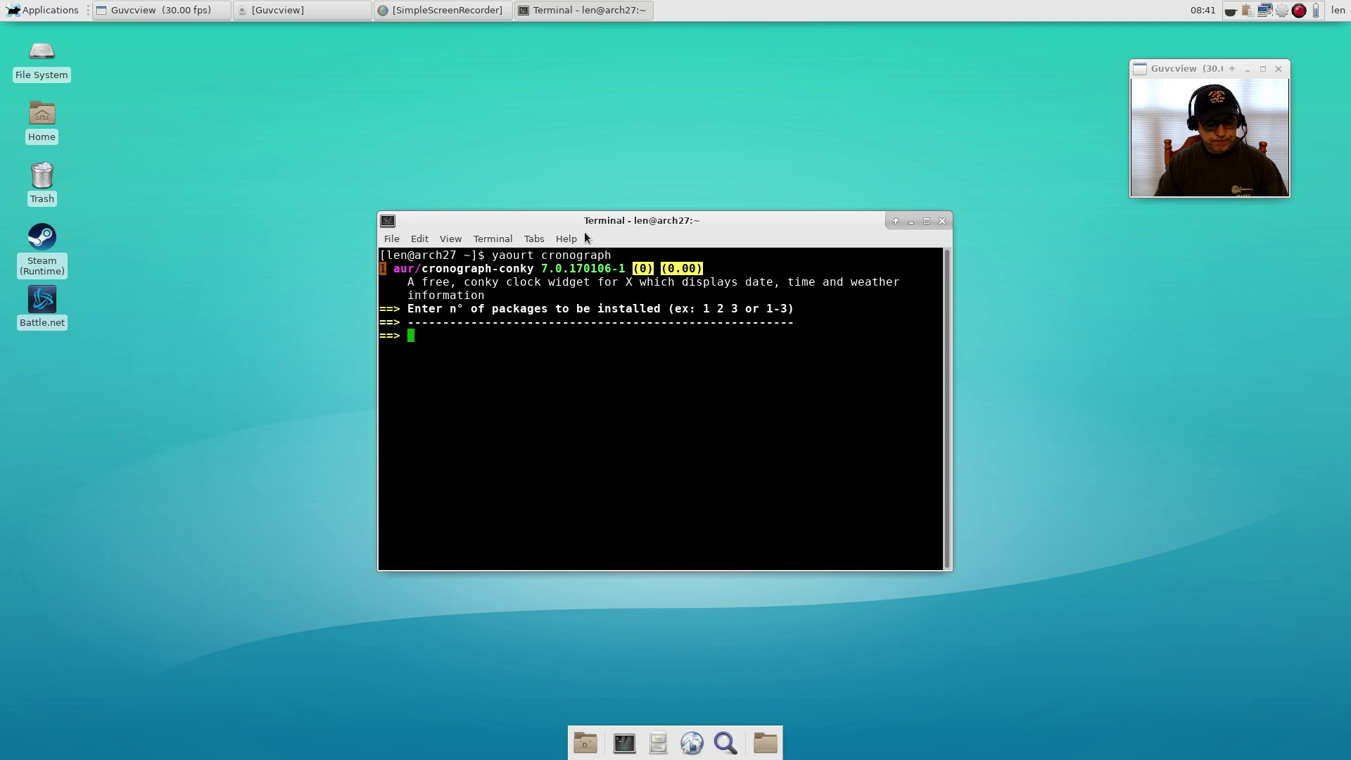
{"action": "type", "text": "1"}
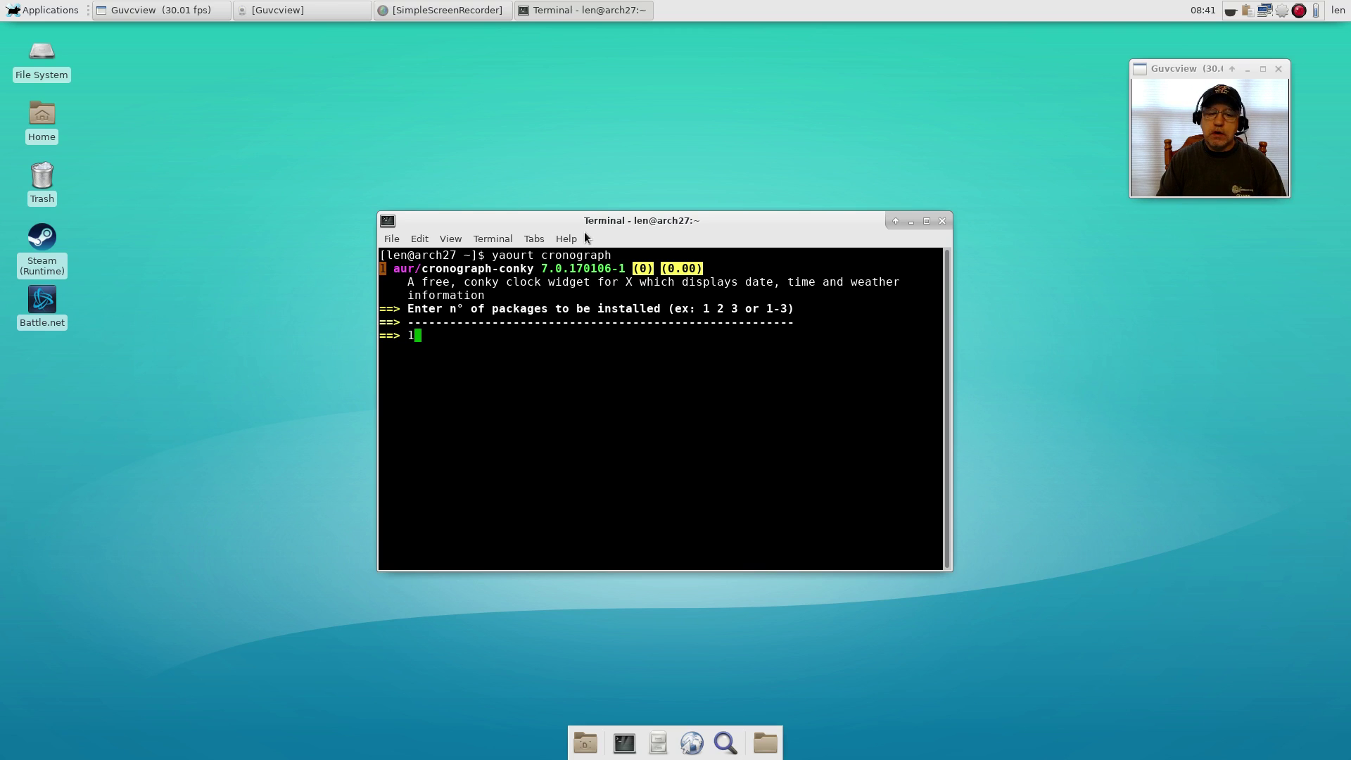
{"action": "key", "text": "Return"}
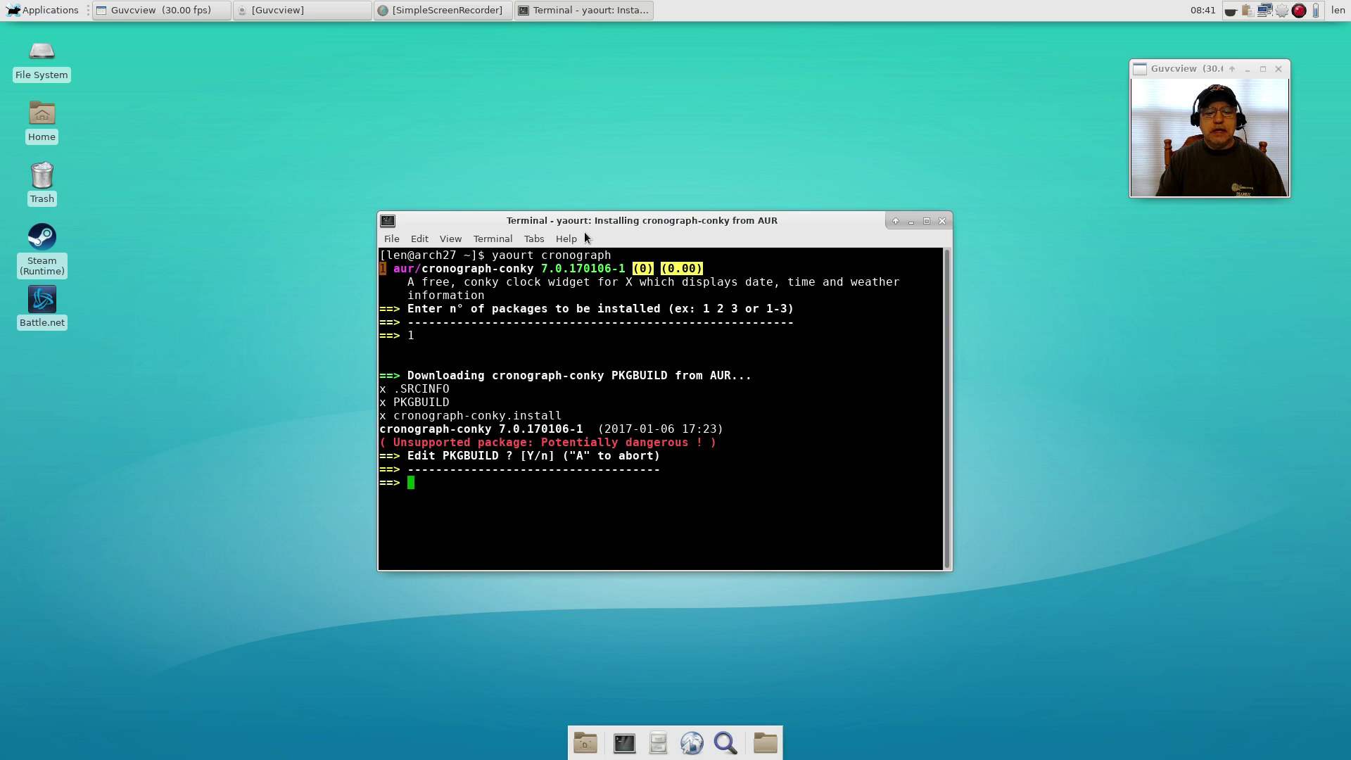
{"action": "type", "text": "n"}
{"action": "key", "text": "Return"}
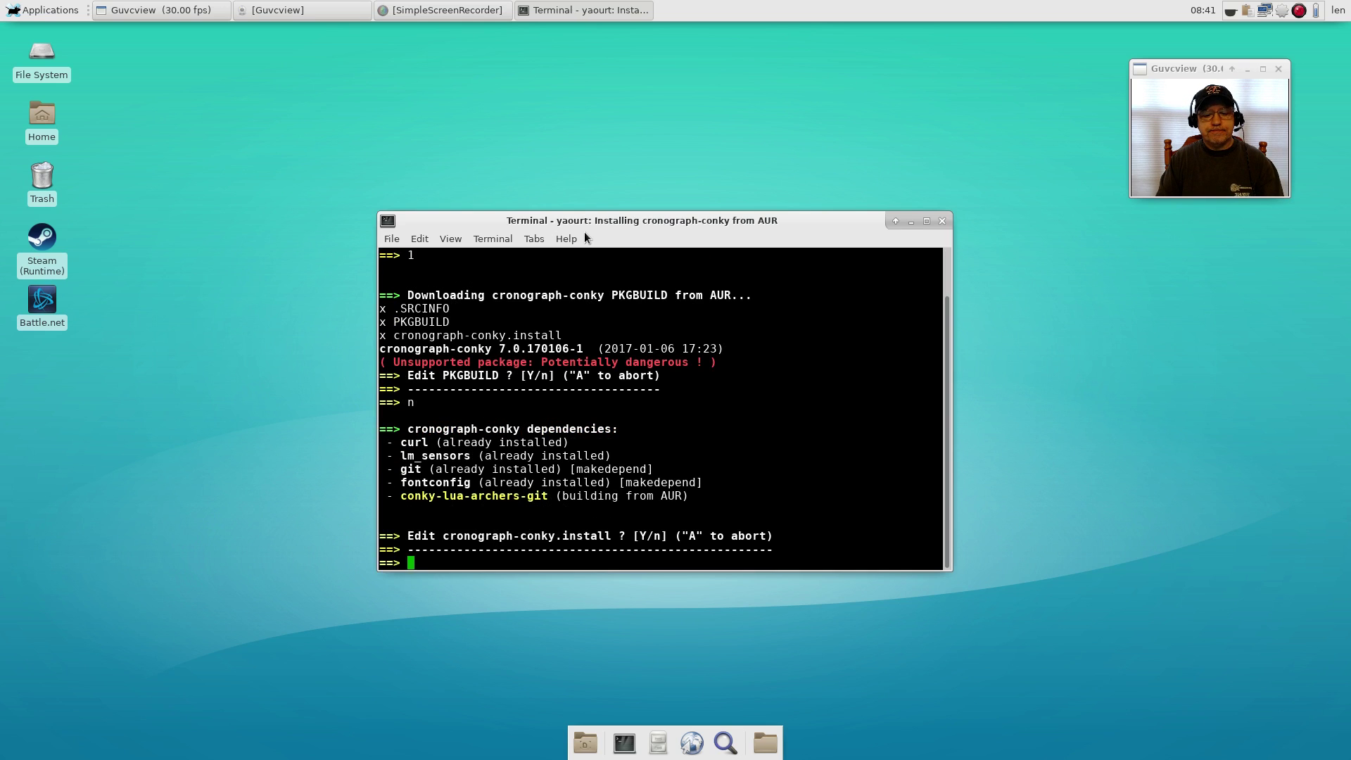
{"action": "type", "text": "n"}
{"action": "key", "text": "Return"}
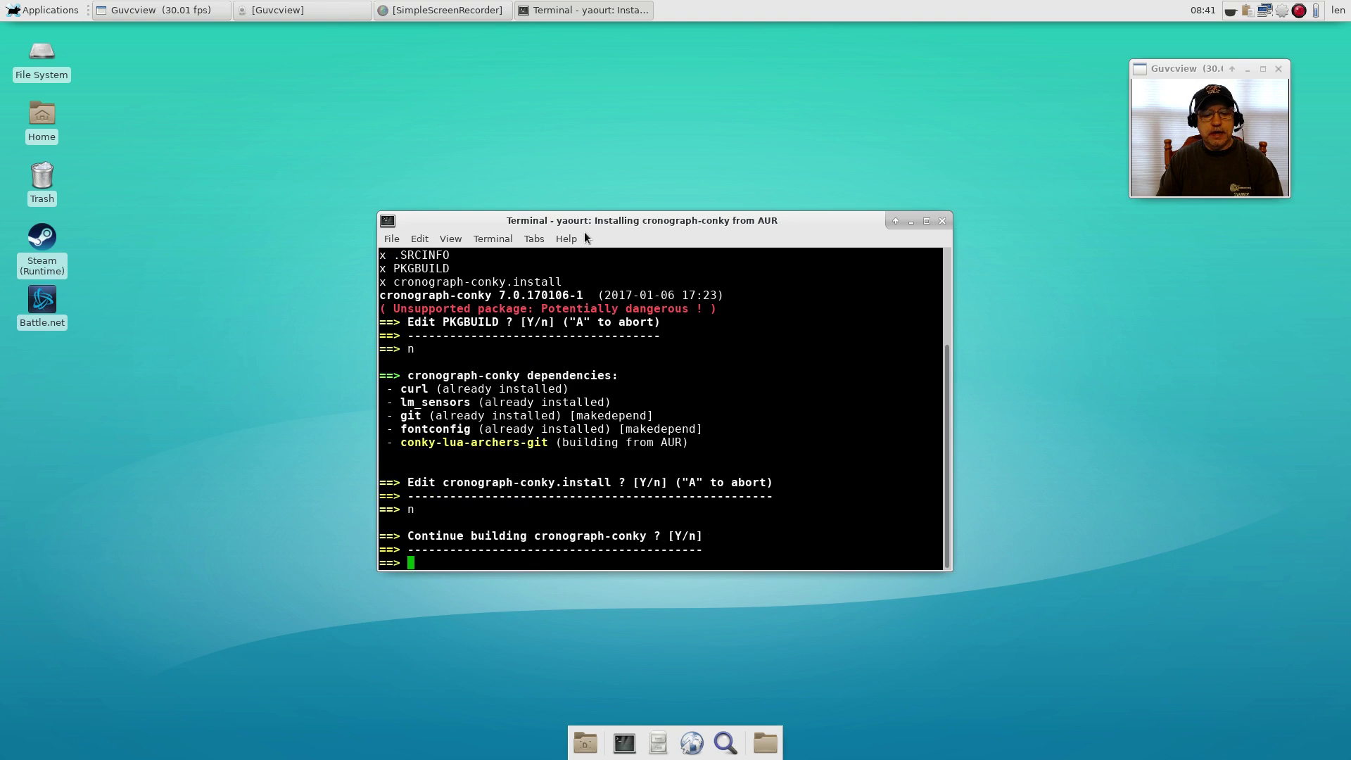
{"action": "key", "text": "Return"}
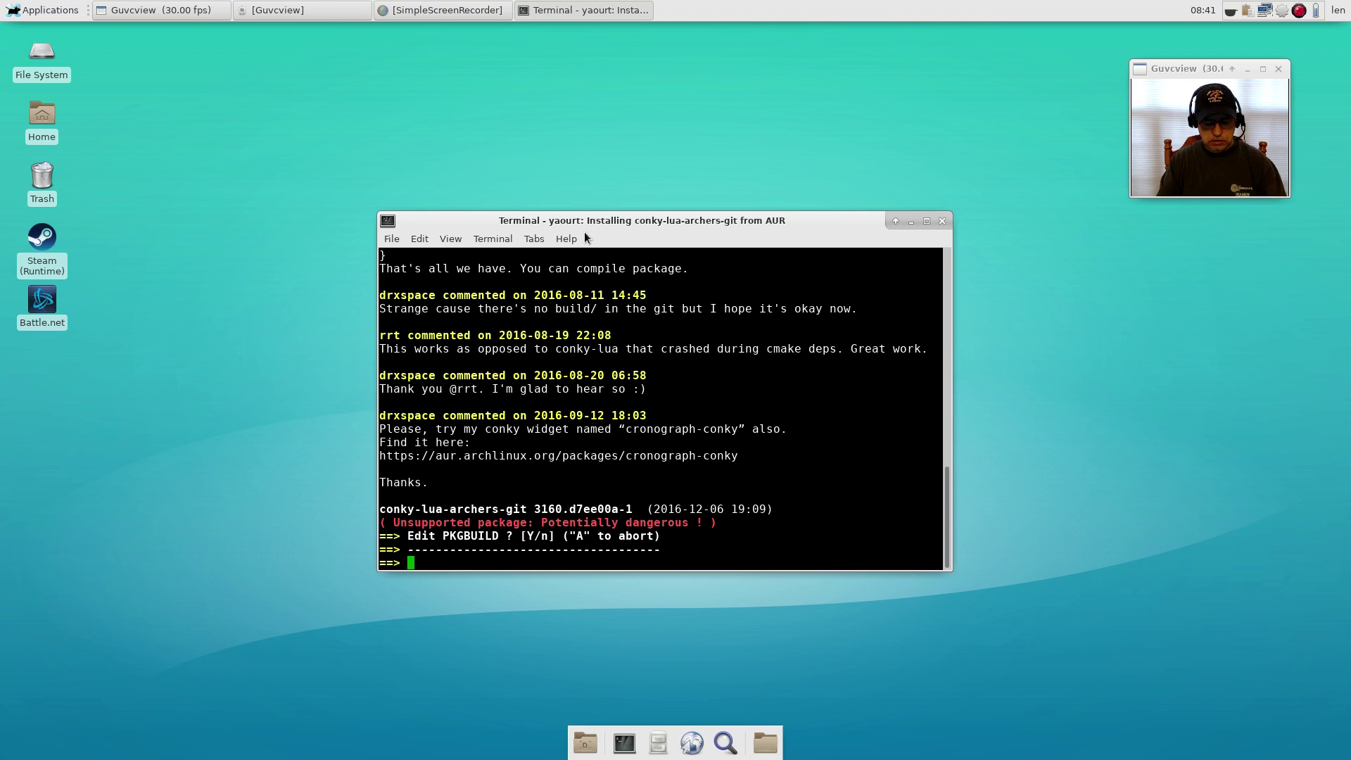
Step: Build the conky-lua-archers-git dependency unedited, authorize with sudo, and proceed with installation
{"action": "type", "text": "n"}
{"action": "key", "text": "Return"}
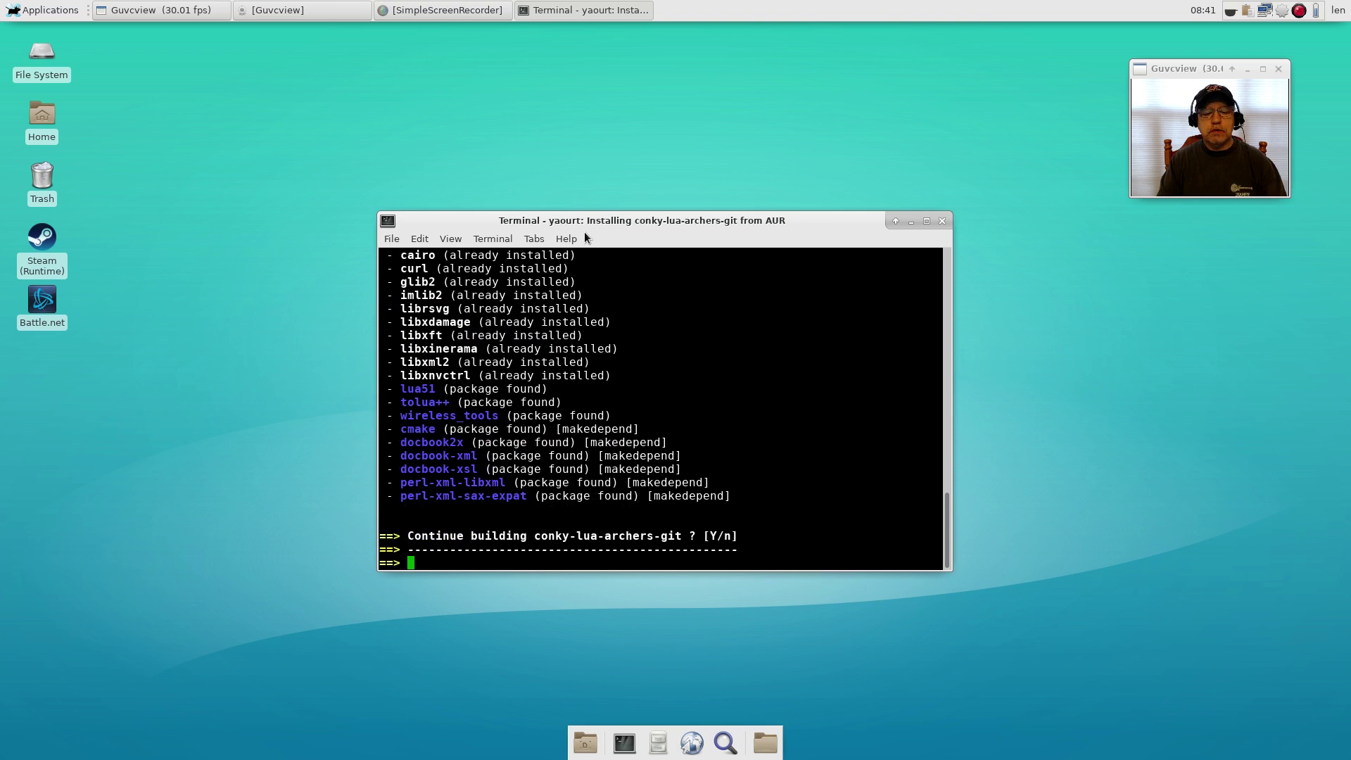
{"action": "key", "text": "Return"}
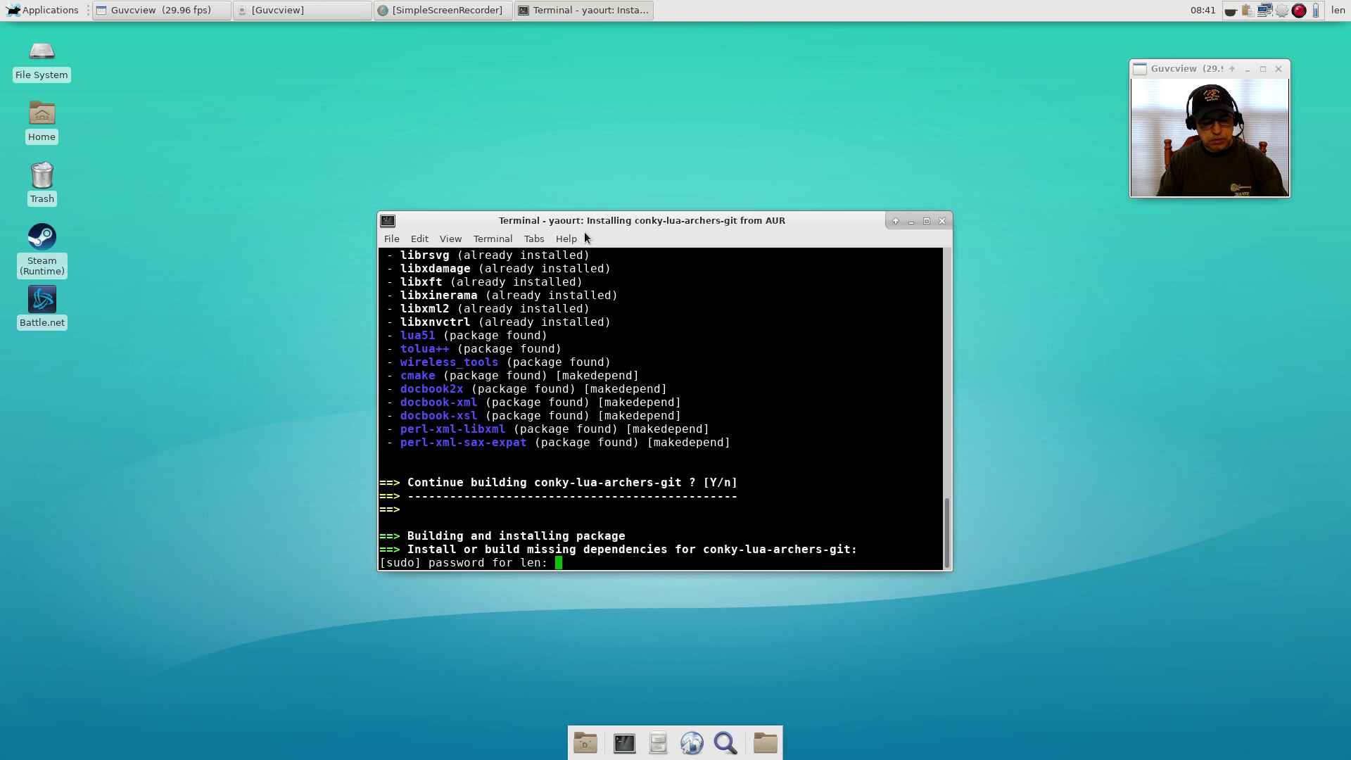
{"action": "key", "text": "Return"}
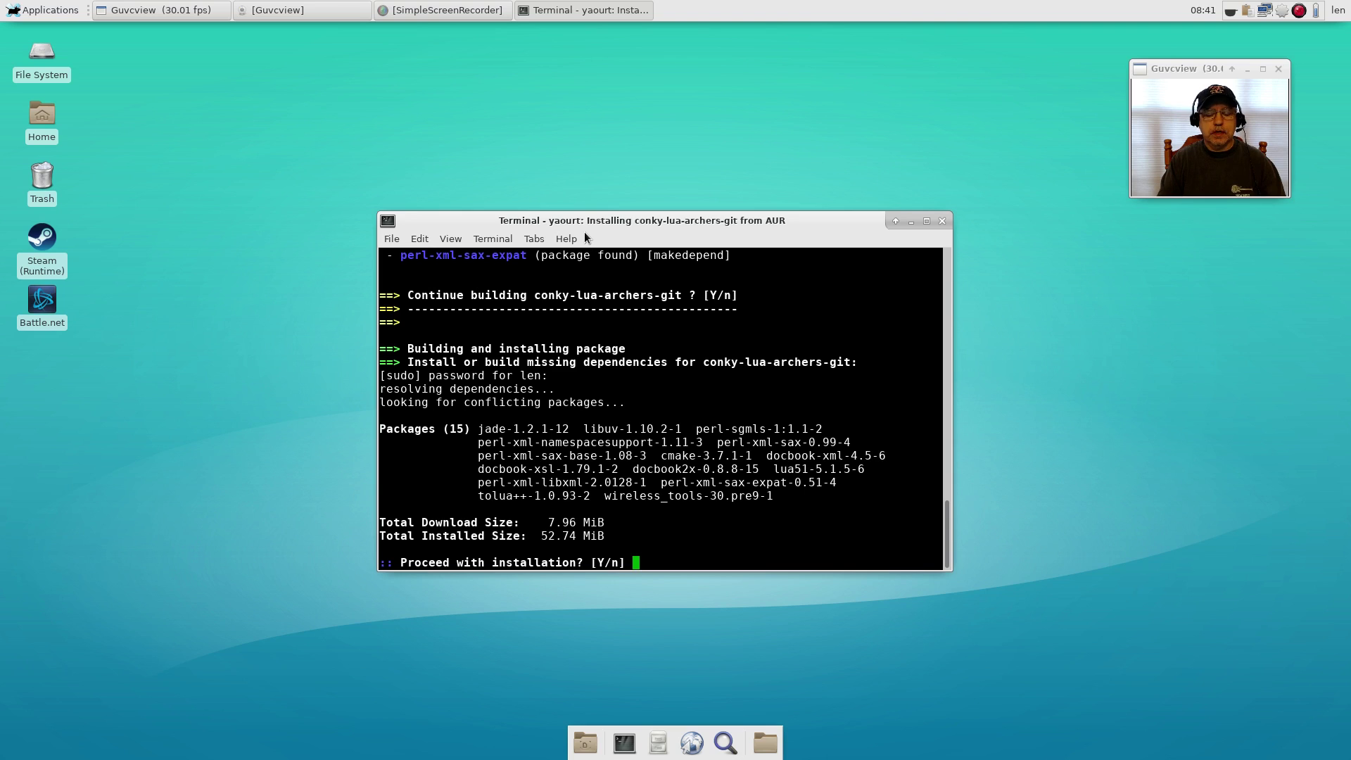
{"action": "key", "text": "Return"}
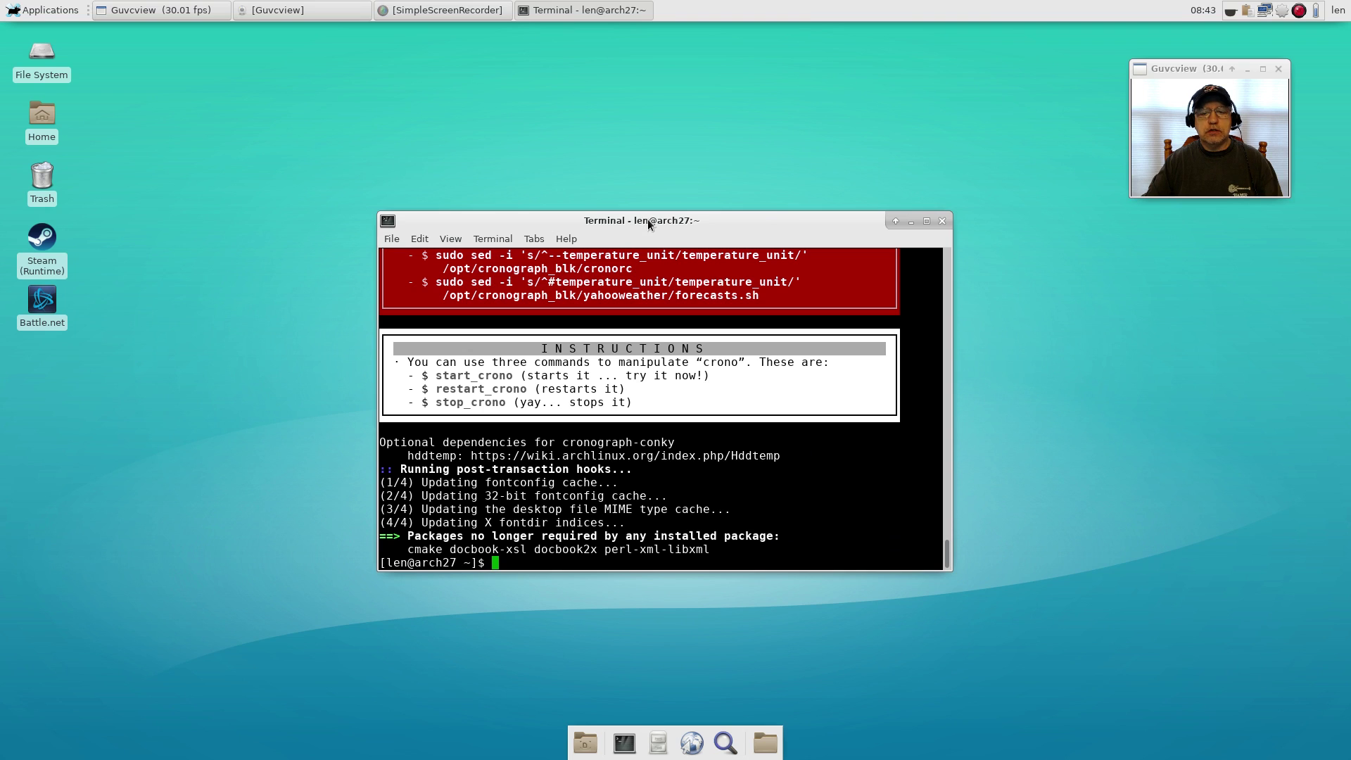
Step: Move the terminal with the finished cronograph-conky output to the lower right
{"action": "left_click_drag", "start_coordinate": [649, 223], "coordinate": [901, 340]}
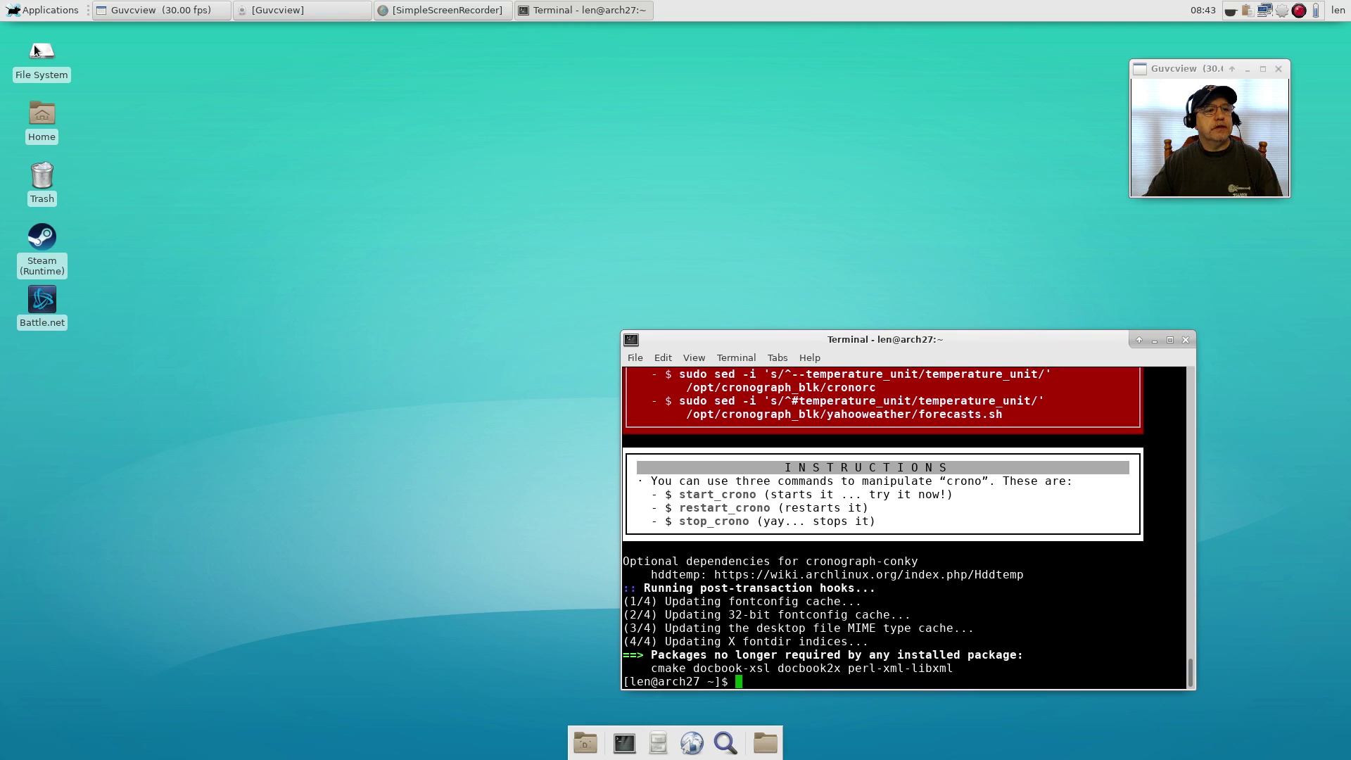
Step: Open a second terminal, then select sudo pacman -S hddtemp in the first terminal's crono instructions
{"action": "left_click", "coordinate": [623, 750]}
{"action": "left_click_drag", "start_coordinate": [671, 202], "coordinate": [326, 140]}
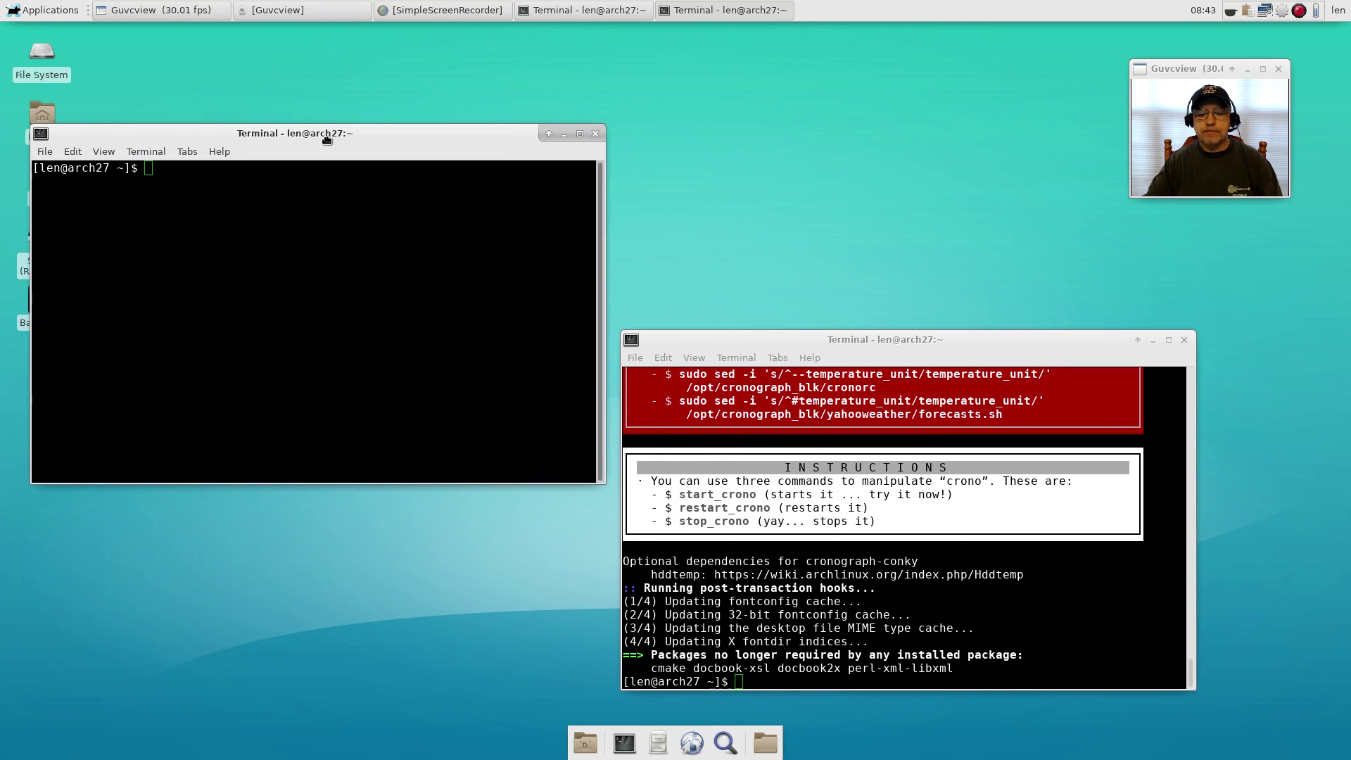
{"action": "left_click", "coordinate": [861, 522]}
{"action": "scroll", "coordinate": [861, 523], "scroll_direction": "up", "scroll_amount": 5}
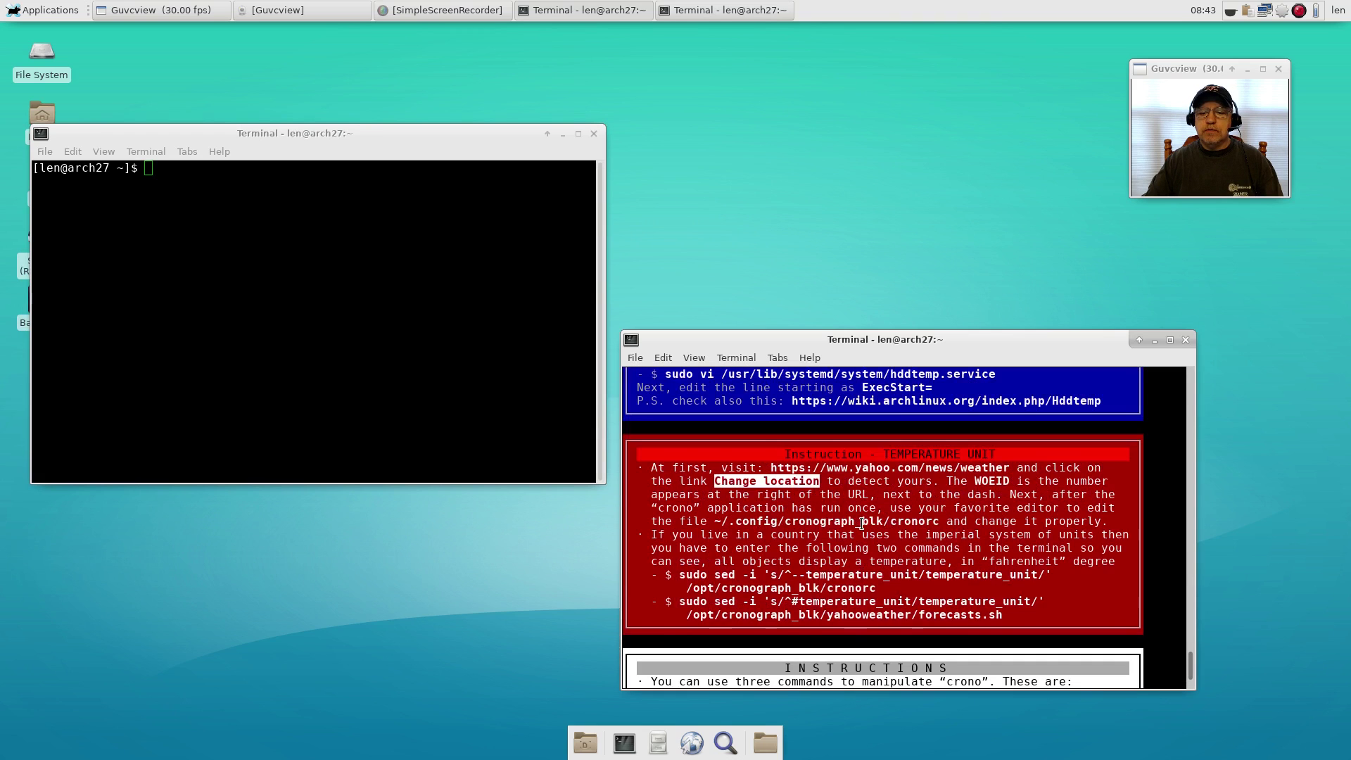
{"action": "scroll", "coordinate": [861, 523], "scroll_direction": "up", "scroll_amount": 4}
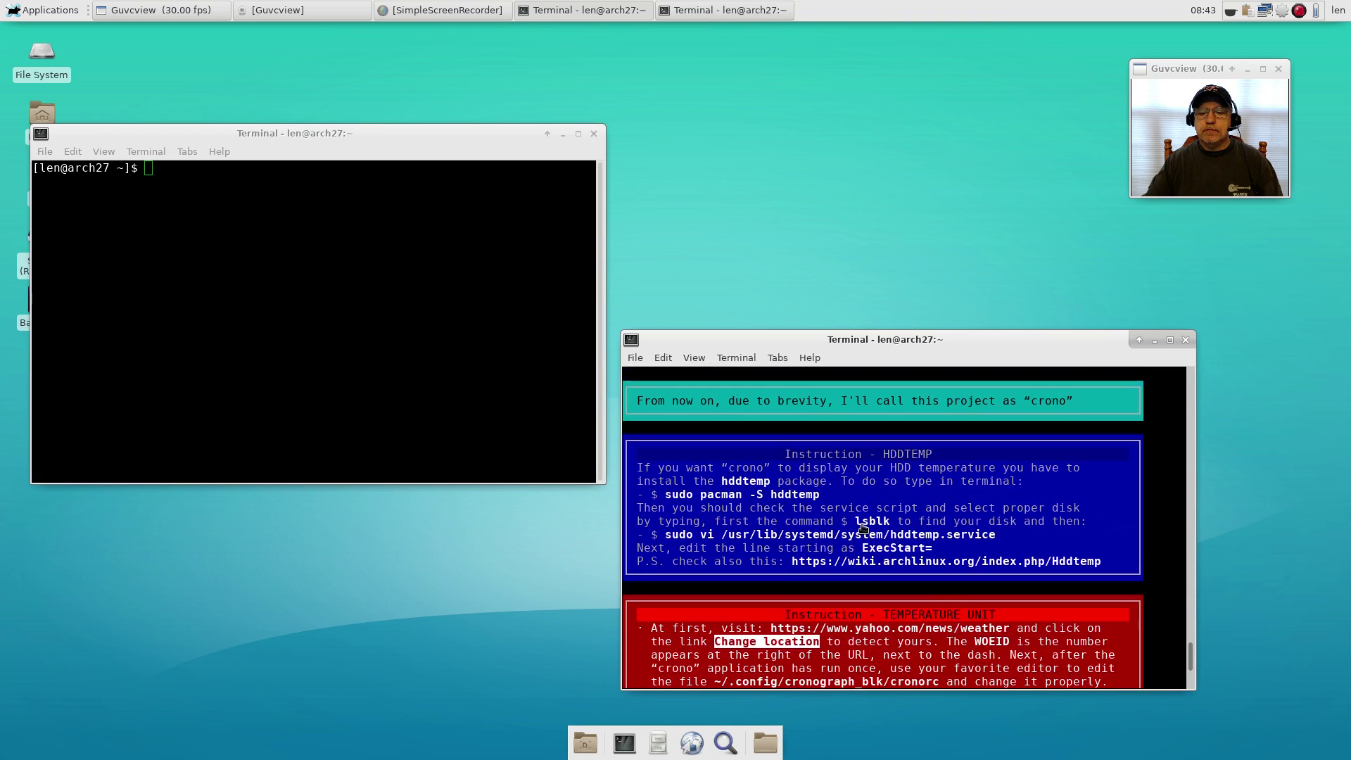
{"action": "scroll", "coordinate": [864, 528], "scroll_direction": "down", "scroll_amount": 1}
{"action": "scroll", "coordinate": [864, 527], "scroll_direction": "up", "scroll_amount": 2}
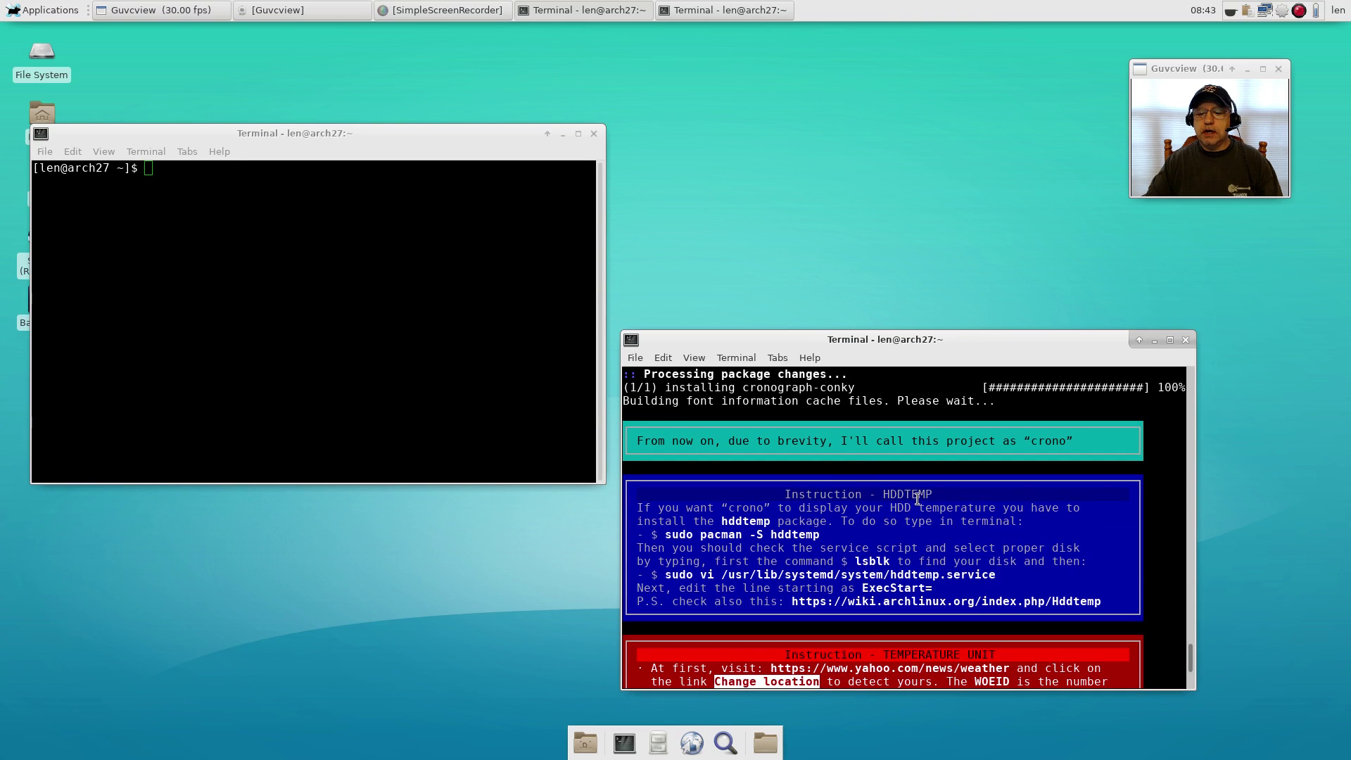
{"action": "scroll", "coordinate": [891, 497], "scroll_direction": "down", "scroll_amount": 1}
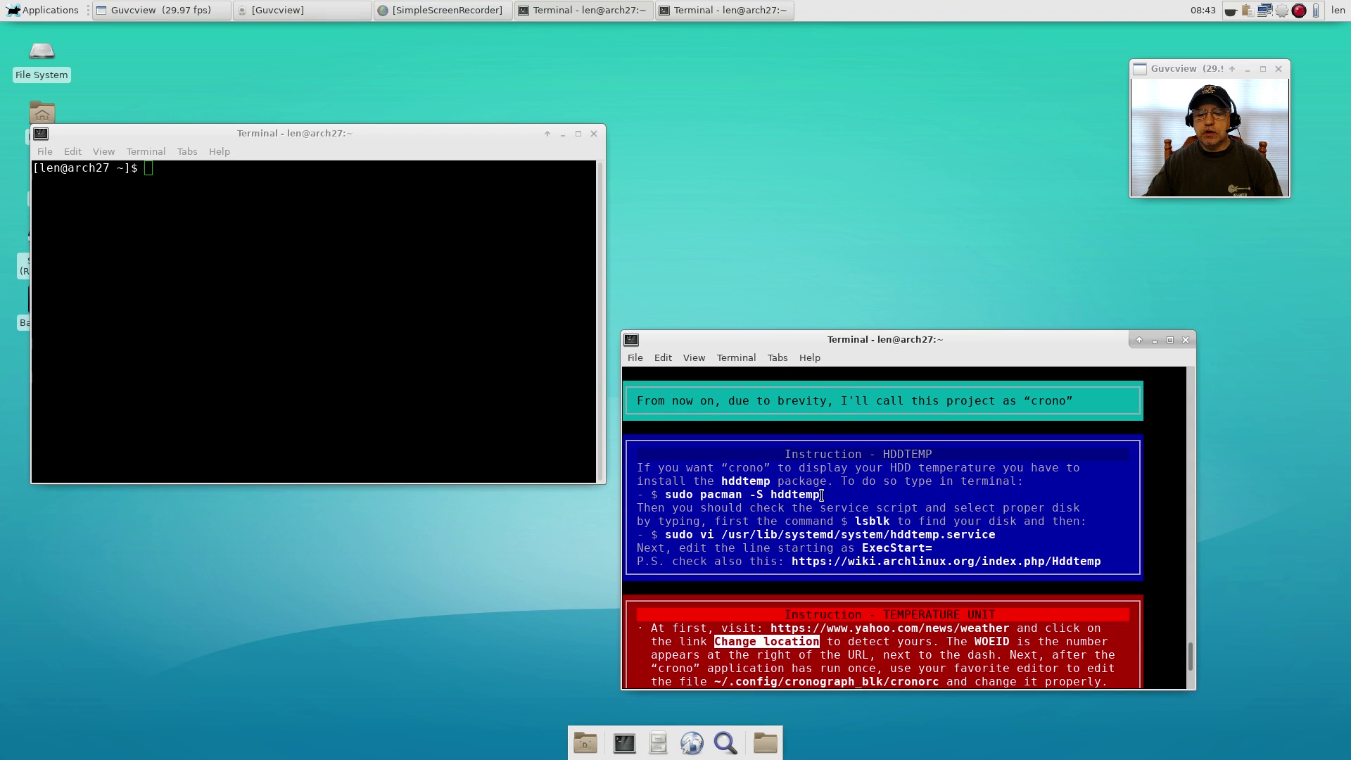
{"action": "left_click_drag", "start_coordinate": [826, 494], "coordinate": [668, 494]}
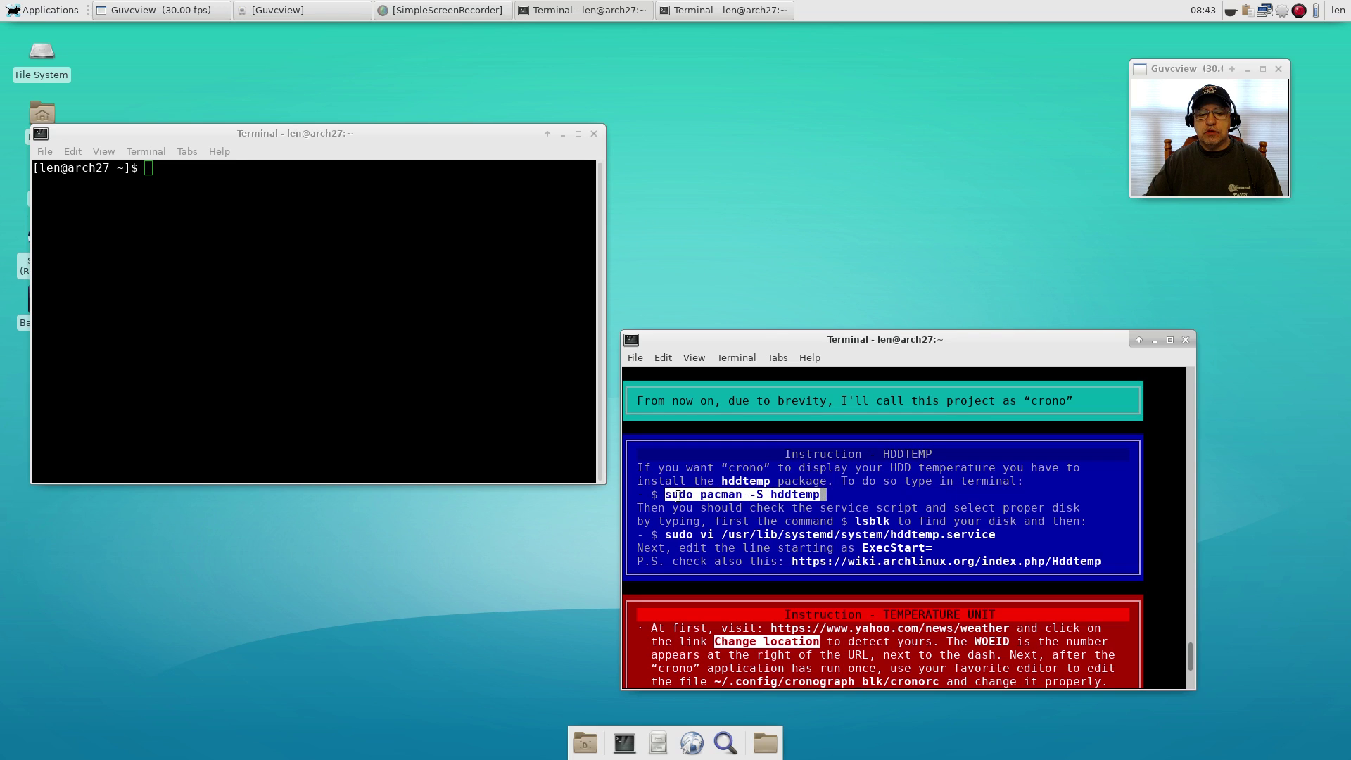
{"action": "right_click", "coordinate": [677, 495]}
Step: Paste the copied sudo pacman -S hddtemp command into the new terminal, removing the trailing space
{"action": "left_click", "coordinate": [704, 542]}
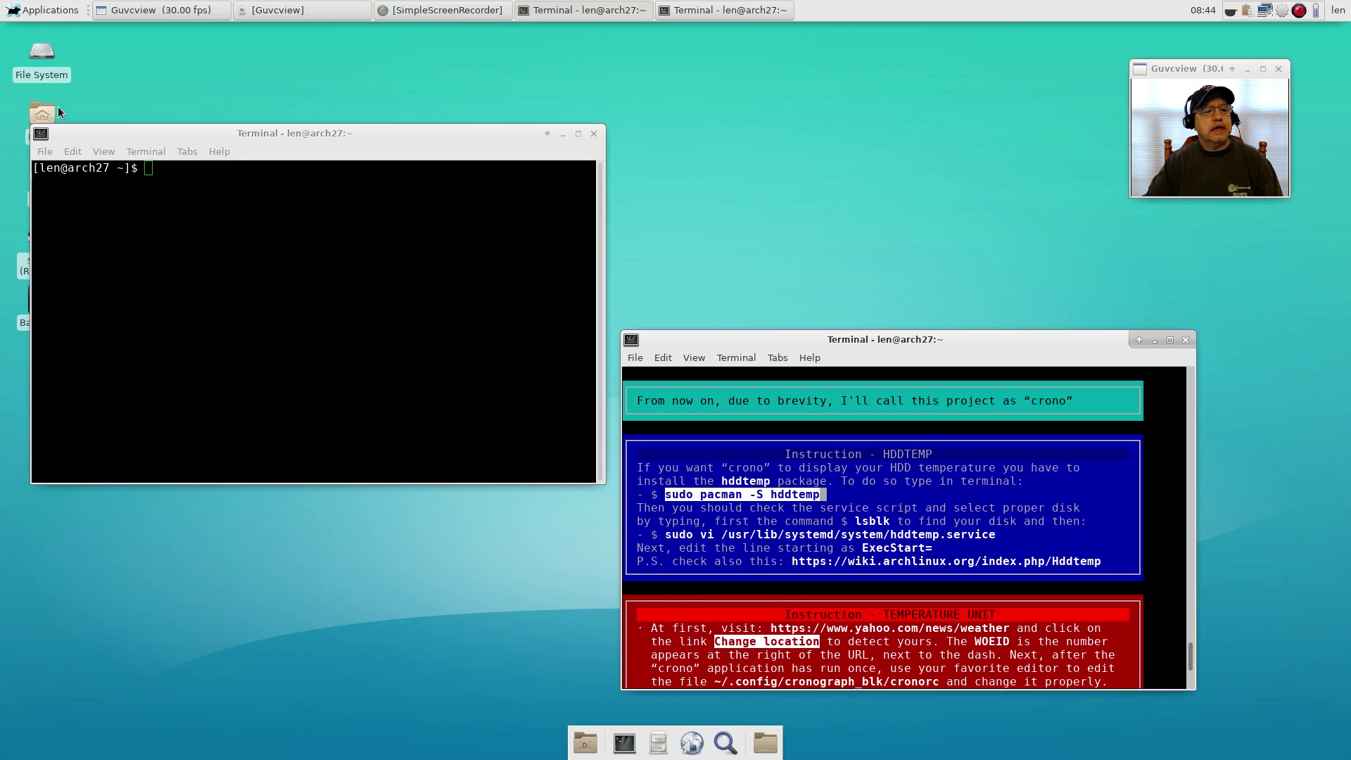
{"action": "left_click", "coordinate": [147, 170]}
{"action": "right_click", "coordinate": [147, 170]}
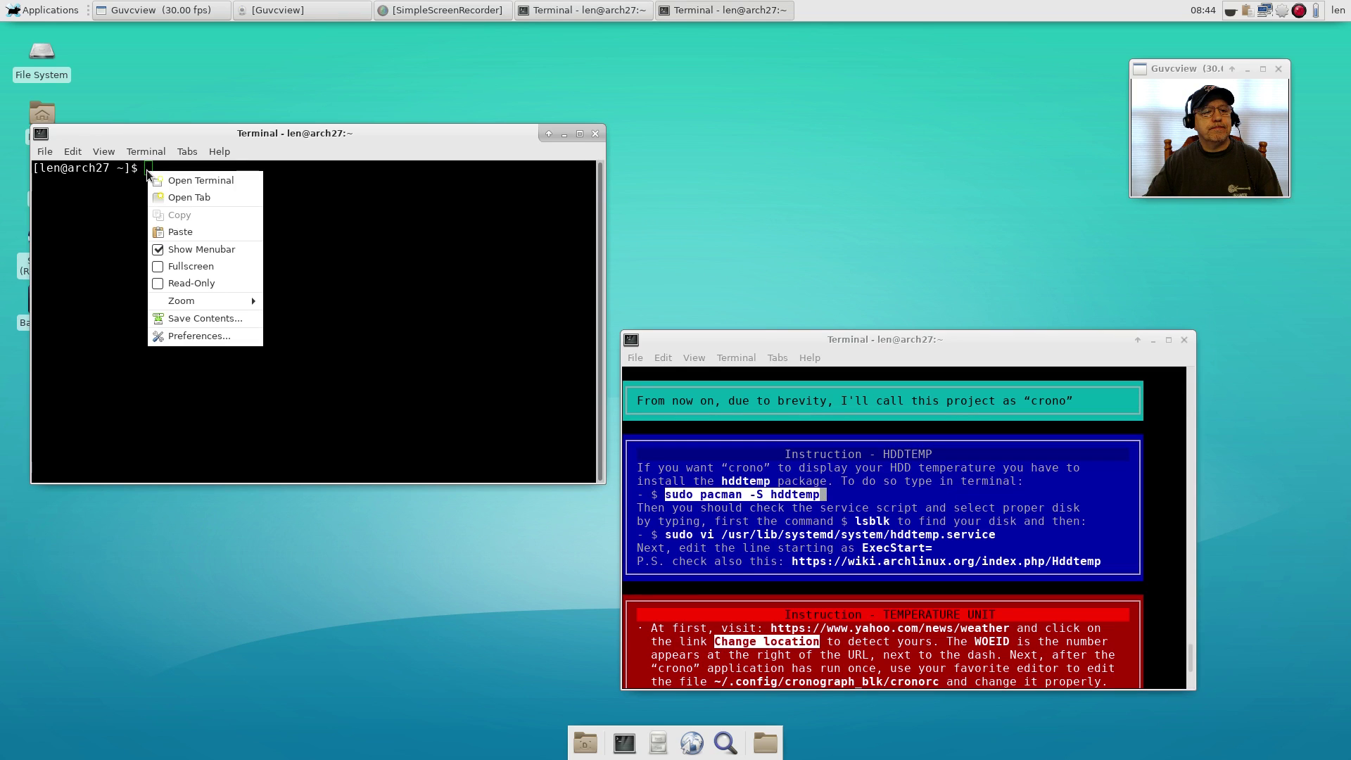
{"action": "left_click", "coordinate": [180, 232]}
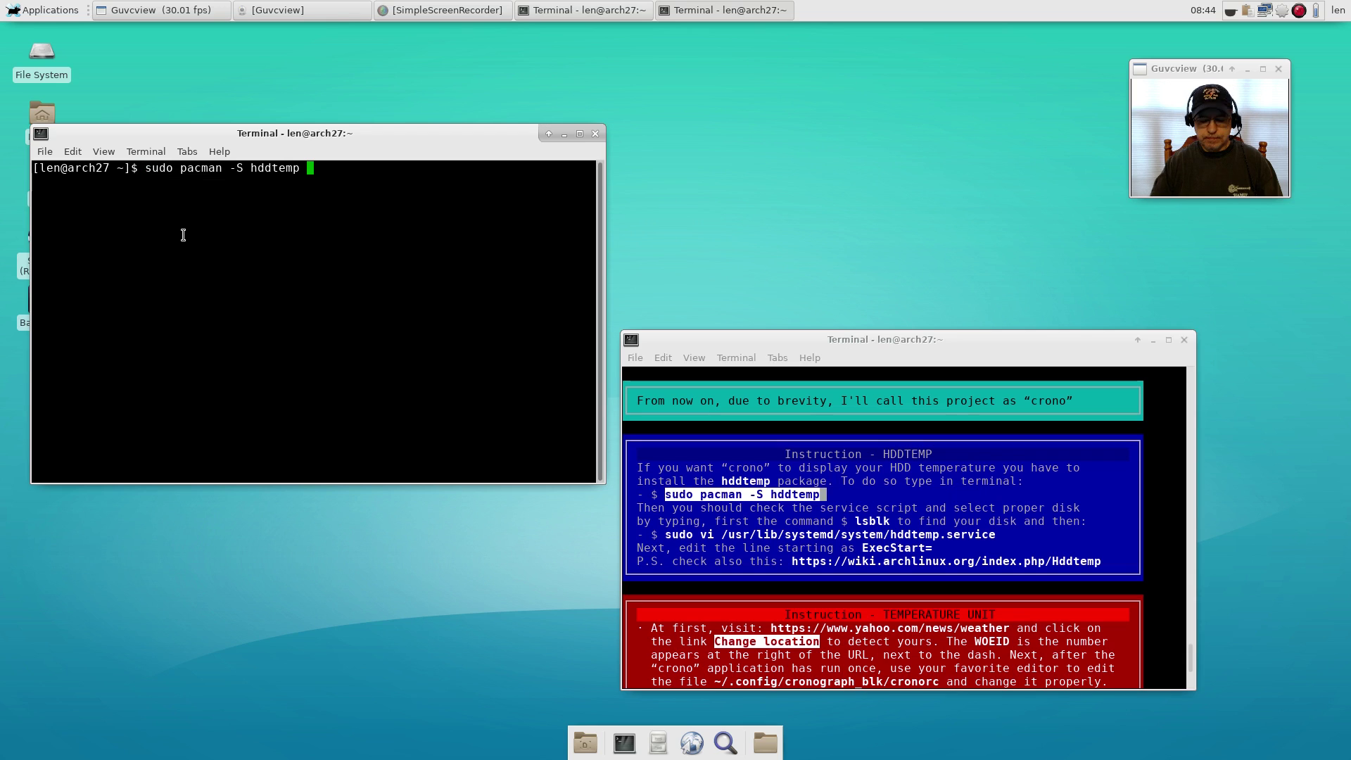
{"action": "key", "text": "BackSpace"}
Step: Run the command, enter the sudo password, and confirm installing hddtemp
{"action": "key", "text": "Return"}
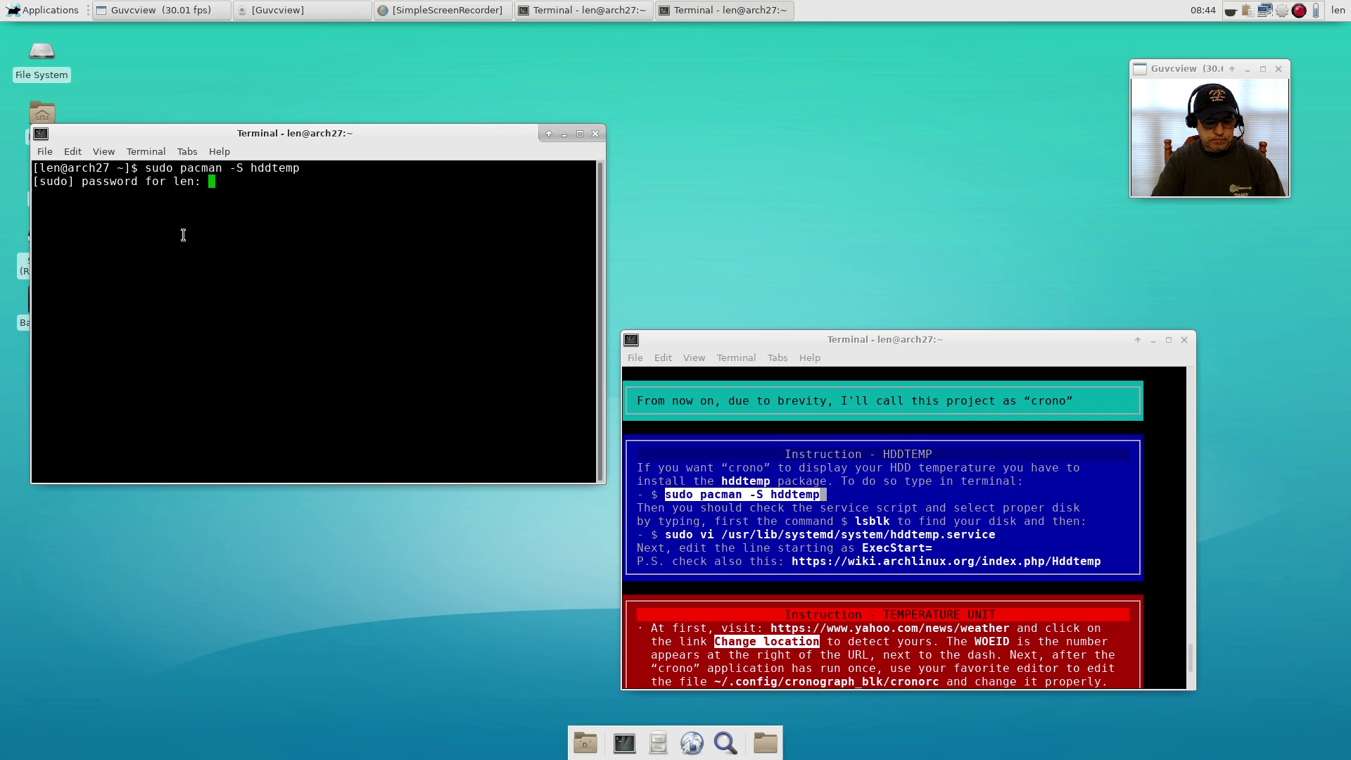
{"action": "key", "text": "Return"}
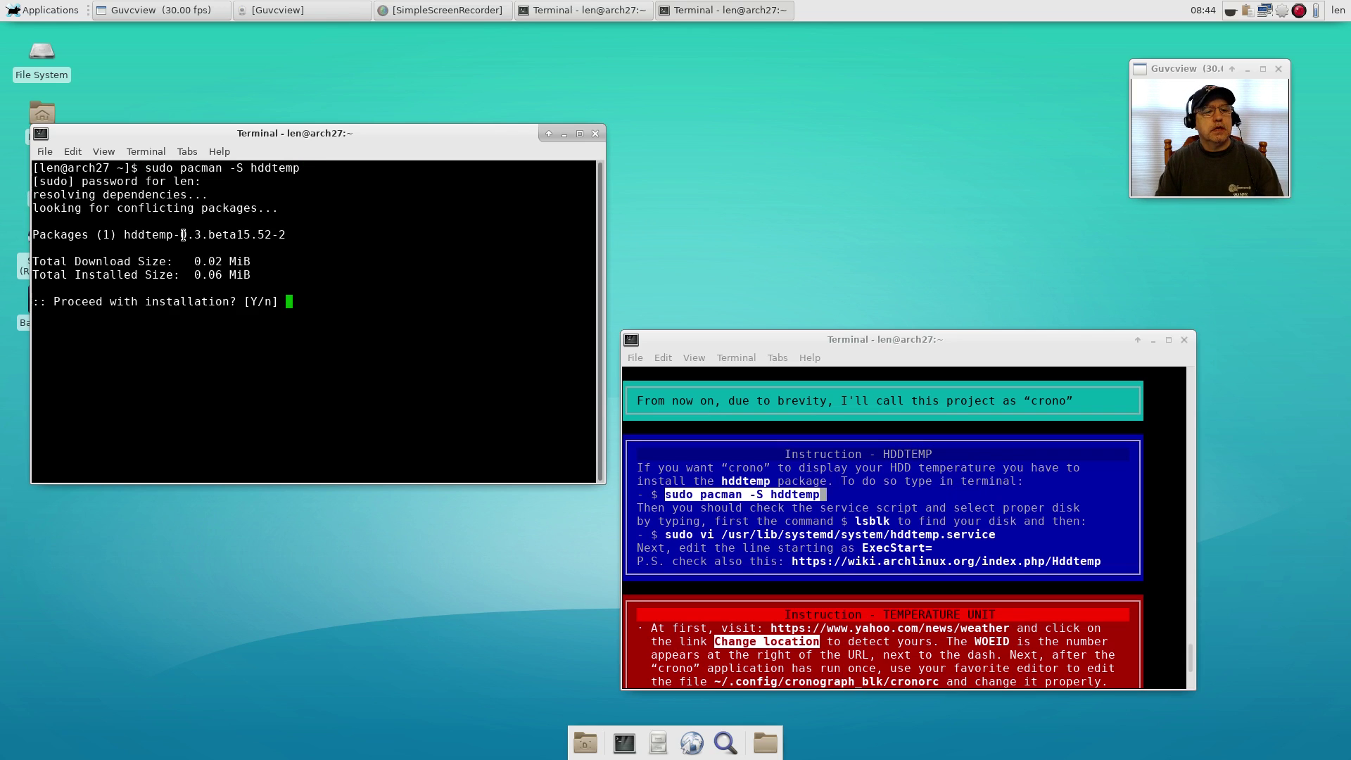
{"action": "key", "text": "Return"}
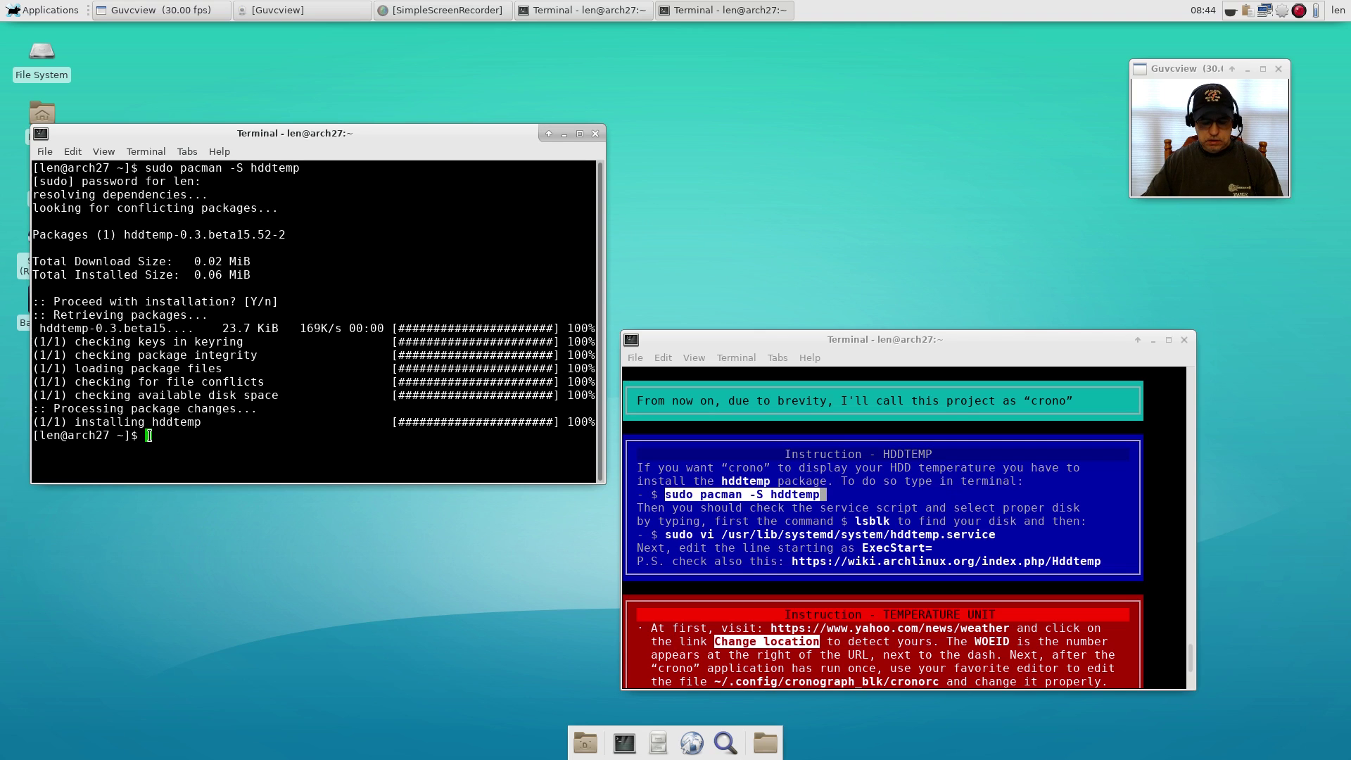
Step: Run lsblk -f to list disks sda, sdb, sdc, then select the hddtemp.service edit command
{"action": "type", "text": "lsblk "}
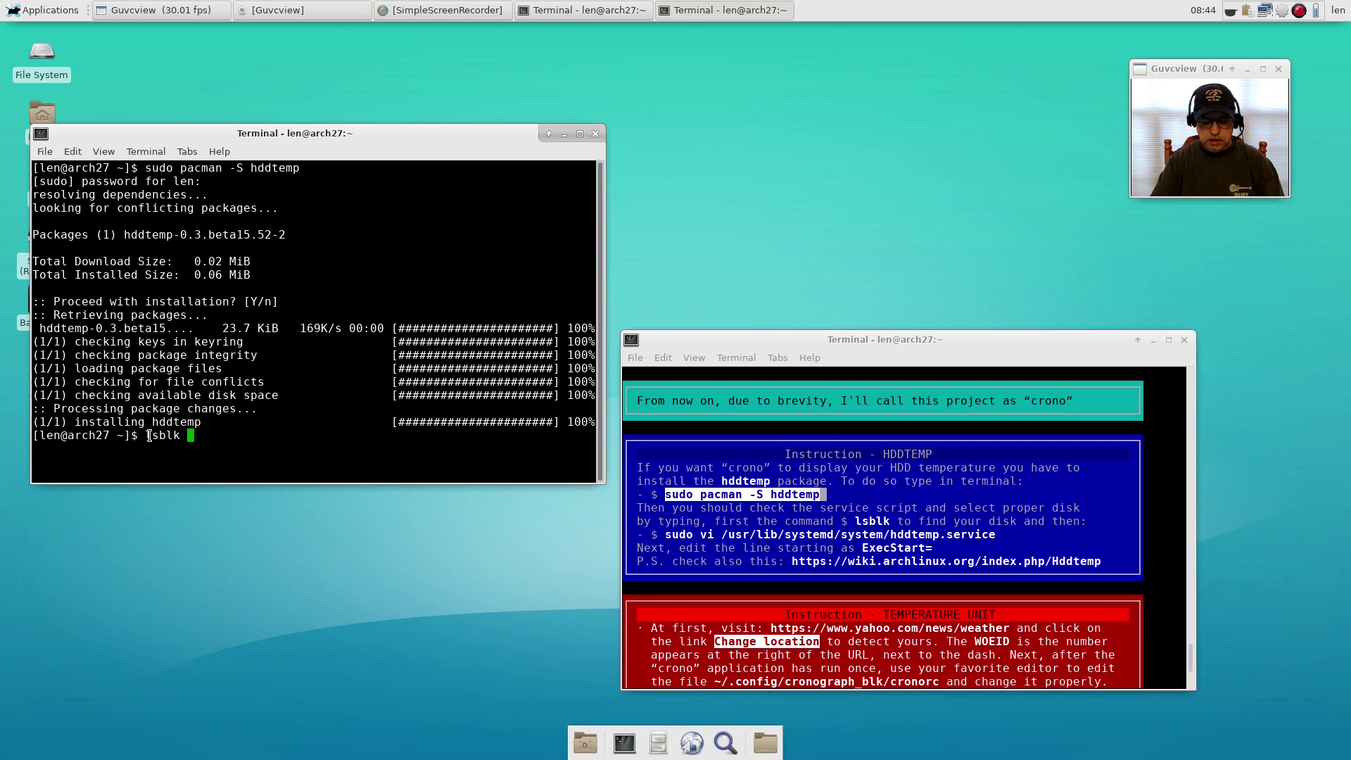
{"action": "type", "text": "-f"}
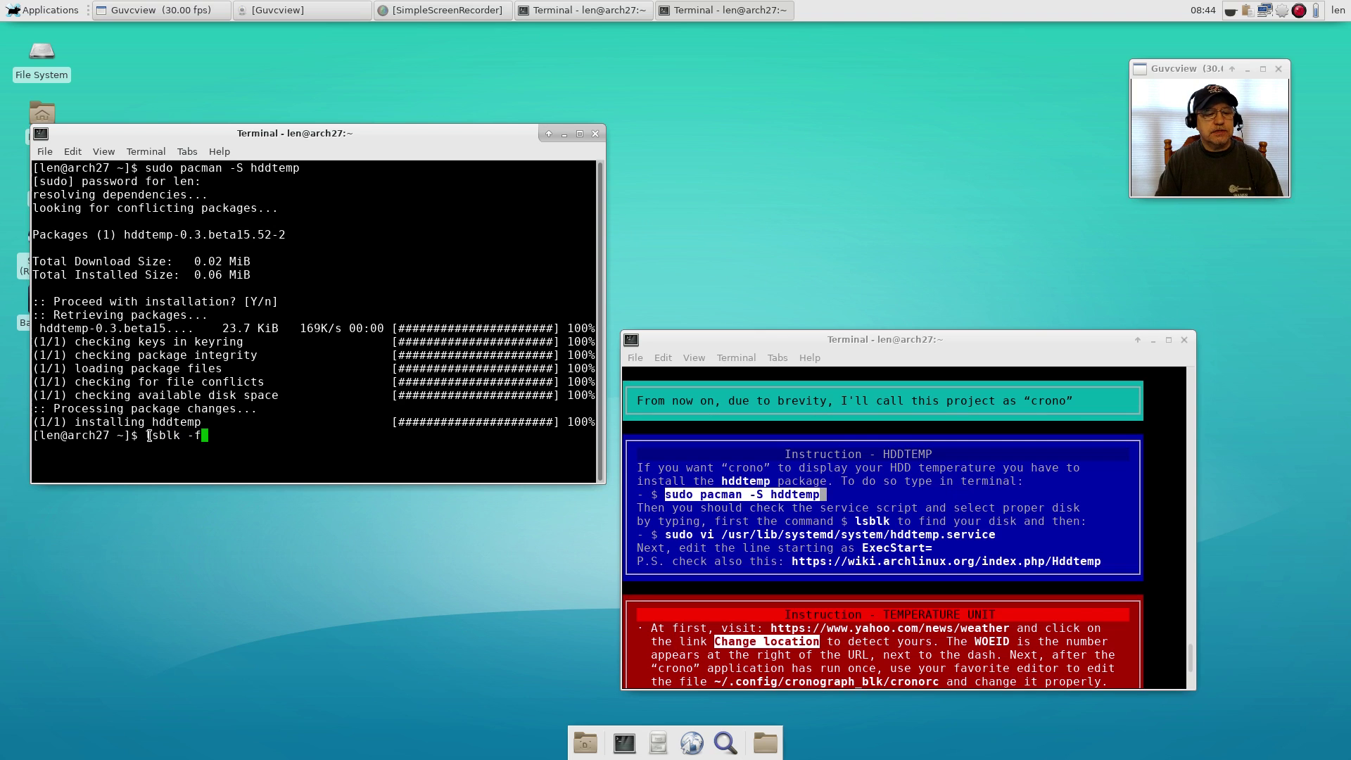
{"action": "key", "text": "Return"}
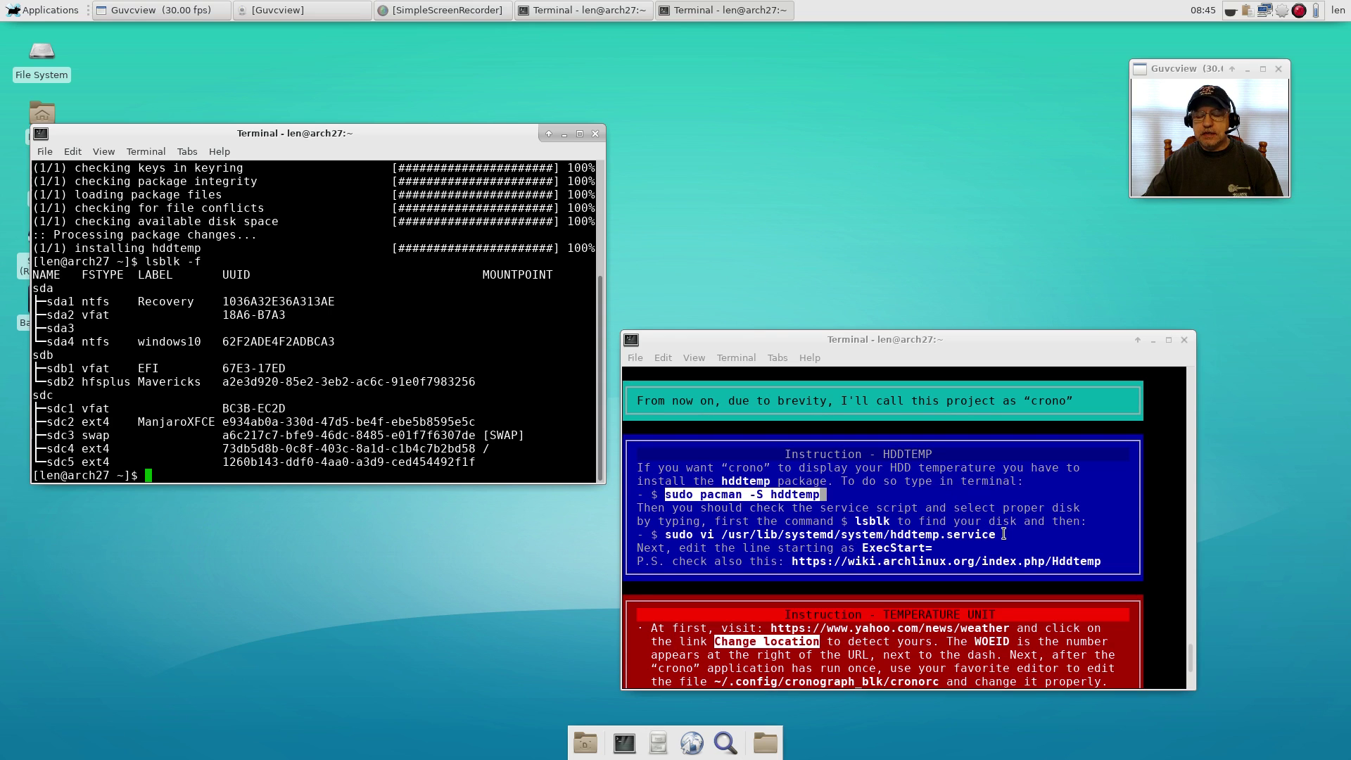
{"action": "left_click_drag", "start_coordinate": [997, 535], "coordinate": [665, 536]}
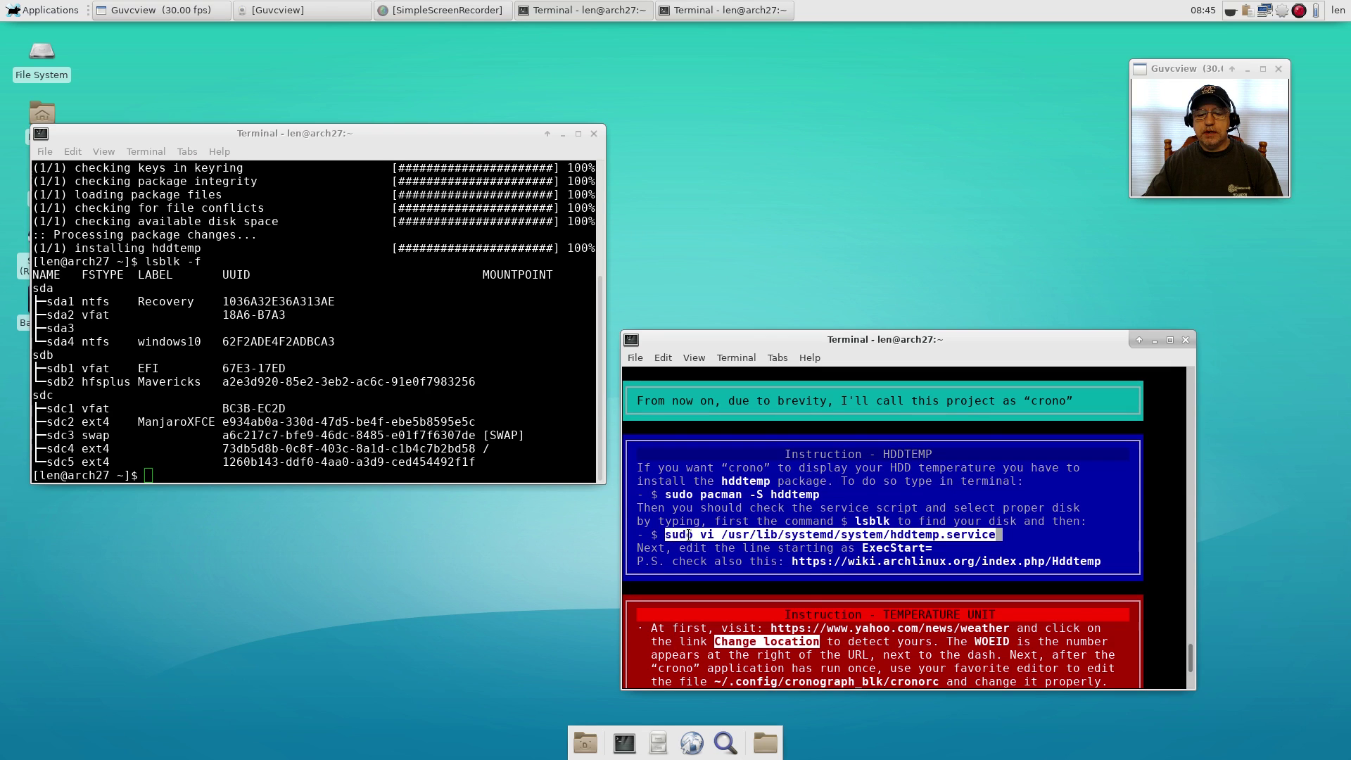
Step: Paste the 'sudo vi' hddtemp.service command at the prompt, swap vi for leafpad, and run it
{"action": "right_click", "coordinate": [694, 539]}
{"action": "left_click", "coordinate": [719, 579]}
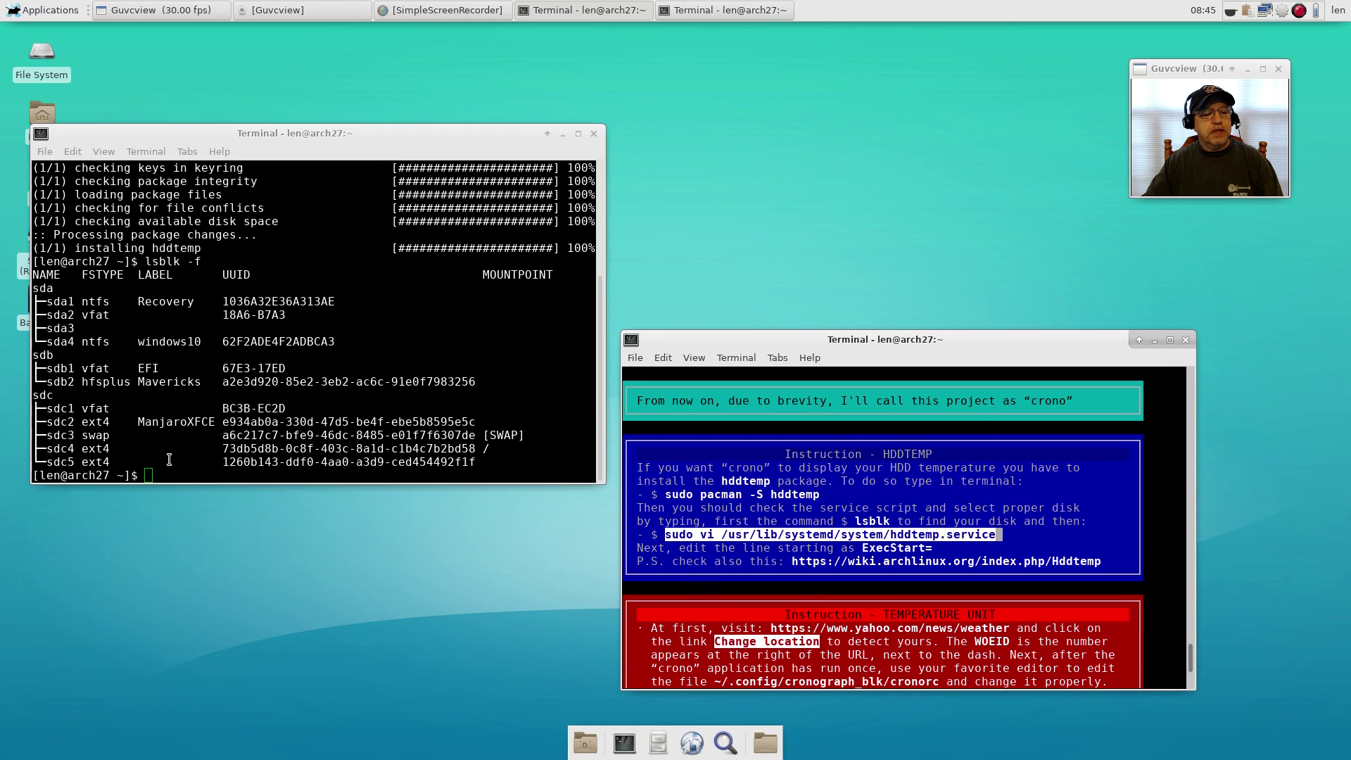
{"action": "left_click", "coordinate": [149, 475]}
{"action": "right_click", "coordinate": [149, 475]}
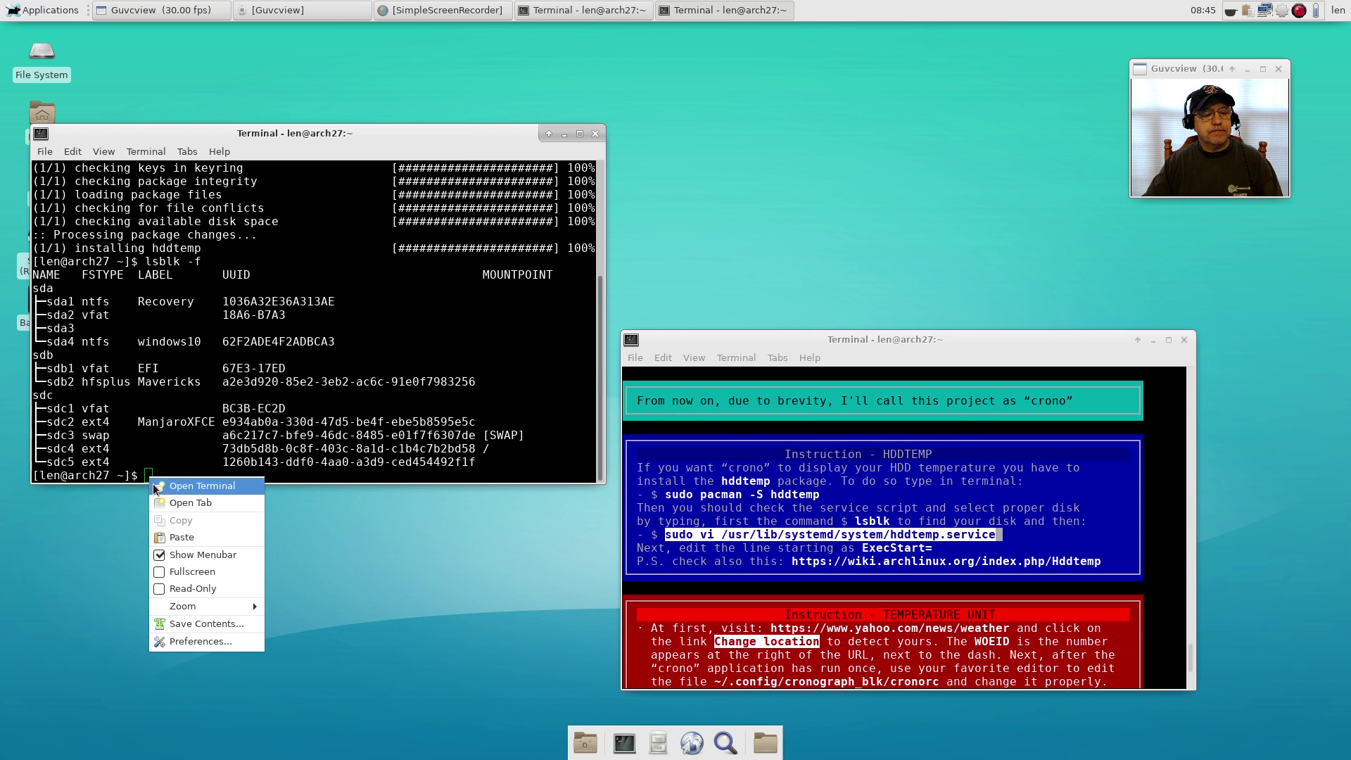
{"action": "left_click", "coordinate": [165, 538]}
{"action": "key", "text": "Left"}
{"action": "key", "text": "Left"}
{"action": "key", "text": "Left"}
{"action": "key", "text": "Left"}
{"action": "key", "text": "Left"}
{"action": "key", "text": "Left"}
{"action": "key", "text": "Left"}
{"action": "key", "text": "Left"}
{"action": "key", "text": "Left"}
{"action": "key", "text": "Left"}
{"action": "key", "text": "Left"}
{"action": "key", "text": "Left"}
{"action": "key", "text": "Left"}
{"action": "key", "text": "Left"}
{"action": "key", "text": "Left"}
{"action": "key", "text": "Left"}
{"action": "key", "text": "Left"}
{"action": "key", "text": "Left"}
{"action": "key", "text": "Left"}
{"action": "key", "text": "Left"}
{"action": "key", "text": "Left"}
{"action": "key", "text": "Left"}
{"action": "key", "text": "Left"}
{"action": "key", "text": "Left"}
{"action": "key", "text": "Left"}
{"action": "key", "text": "Left"}
{"action": "key", "text": "Left"}
{"action": "key", "text": "Left"}
{"action": "key", "text": "Left"}
{"action": "key", "text": "Left"}
{"action": "key", "text": "Left"}
{"action": "key", "text": "Left"}
{"action": "key", "text": "Left"}
{"action": "key", "text": "Left"}
{"action": "key", "text": "Left"}
{"action": "key", "text": "Left"}
{"action": "key", "text": "Left"}
{"action": "key", "text": "BackSpace"}
{"action": "key", "text": "BackSpace"}
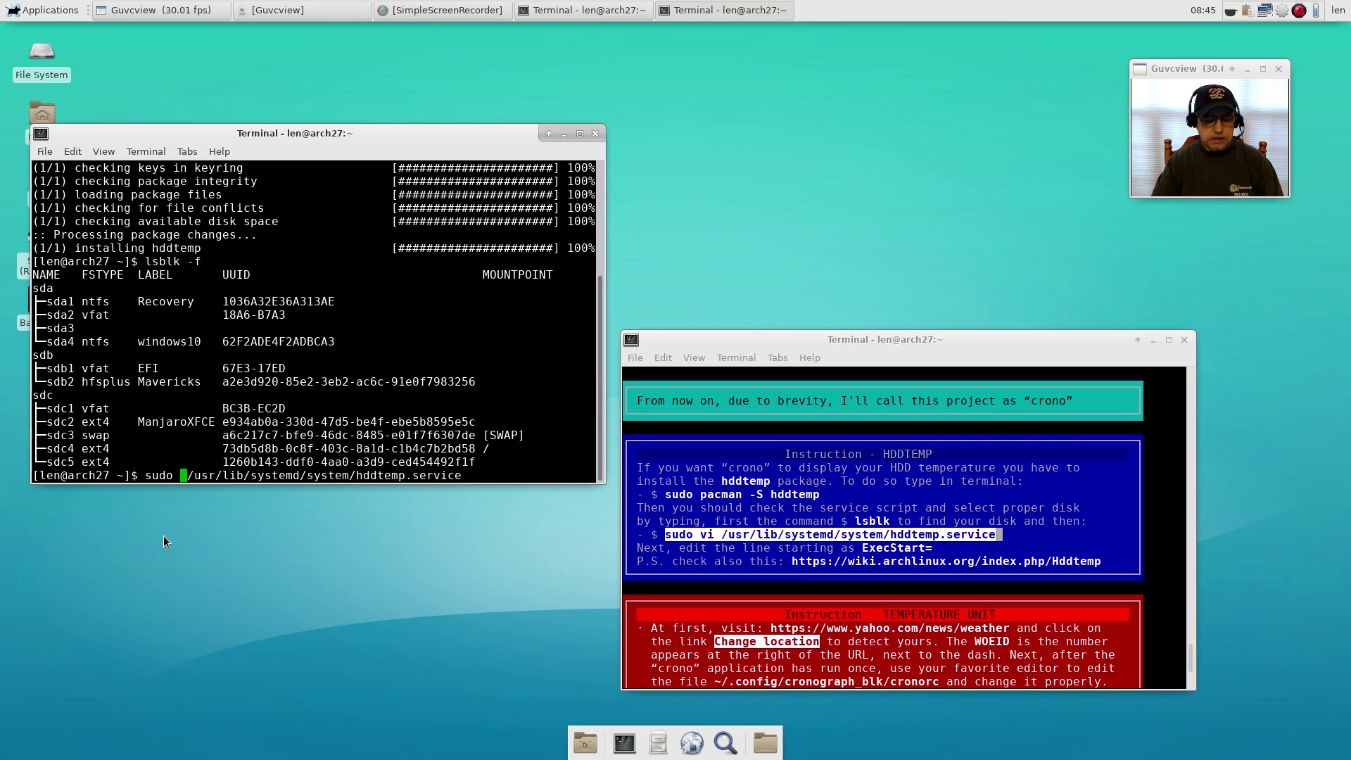
{"action": "type", "text": "leafpad"}
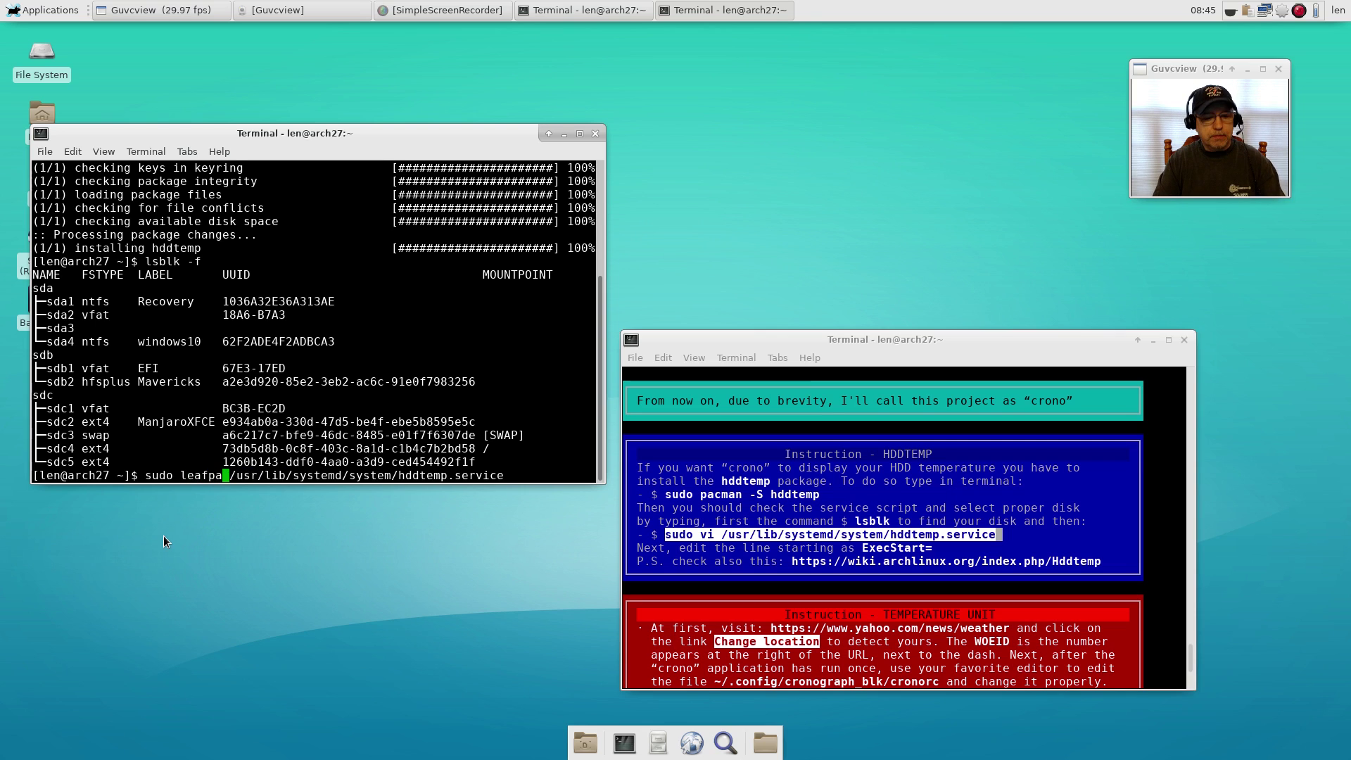
{"action": "key", "text": "Right"}
{"action": "key", "text": "Right"}
{"action": "key", "text": "Right"}
{"action": "key", "text": "Right"}
{"action": "key", "text": "Right"}
{"action": "key", "text": "Right"}
{"action": "key", "text": "Right"}
{"action": "key", "text": "Right"}
{"action": "key", "text": "Right"}
{"action": "key", "text": "Right"}
{"action": "key", "text": "Right"}
{"action": "key", "text": "Right"}
{"action": "key", "text": "Right"}
{"action": "key", "text": "Right"}
{"action": "key", "text": "Right"}
{"action": "key", "text": "Right"}
{"action": "key", "text": "Right"}
{"action": "key", "text": "Right"}
{"action": "key", "text": "Right"}
{"action": "key", "text": "Right"}
{"action": "key", "text": "Right"}
{"action": "key", "text": "Right"}
{"action": "key", "text": "Right"}
{"action": "key", "text": "Right"}
{"action": "key", "text": "Right"}
{"action": "key", "text": "Right"}
{"action": "key", "text": "Right"}
{"action": "key", "text": "Right"}
{"action": "key", "text": "Right"}
{"action": "key", "text": "Right"}
{"action": "key", "text": "Right"}
{"action": "key", "text": "Right"}
{"action": "key", "text": "Right"}
{"action": "key", "text": "Right"}
{"action": "key", "text": "Right"}
{"action": "key", "text": "Right"}
{"action": "key", "text": "Right"}
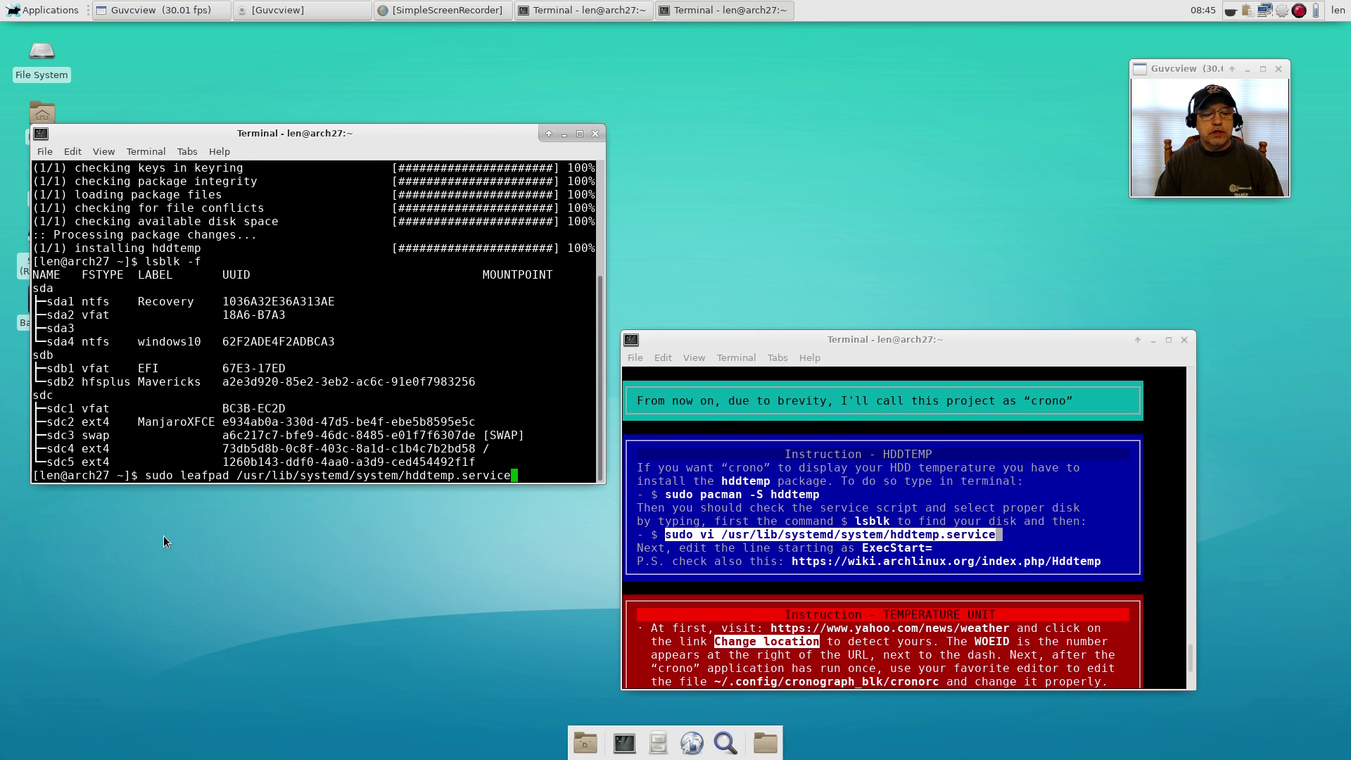
{"action": "key", "text": "Return"}
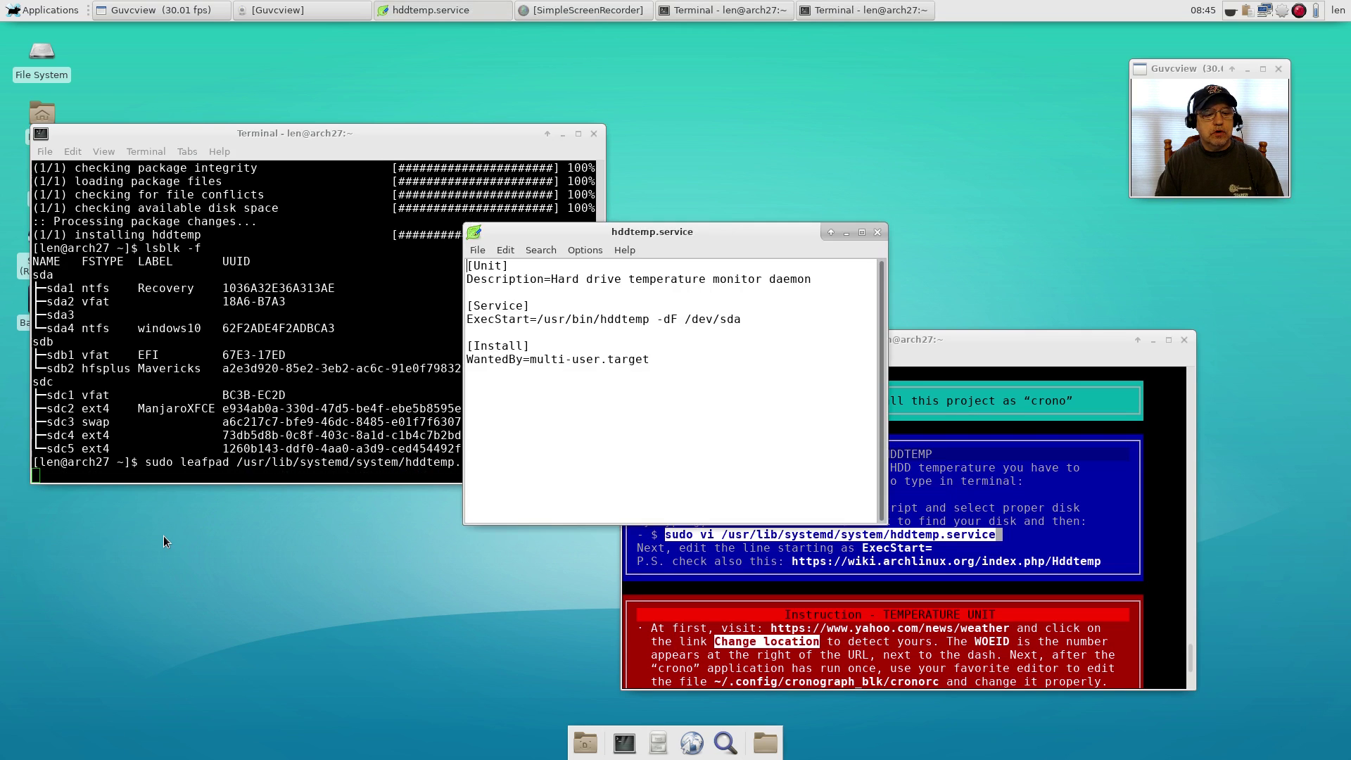
Step: Change the ExecStart device from /dev/sda to /dev/sdc, save hddtemp.service, and close Leafpad
{"action": "left_click", "coordinate": [745, 321]}
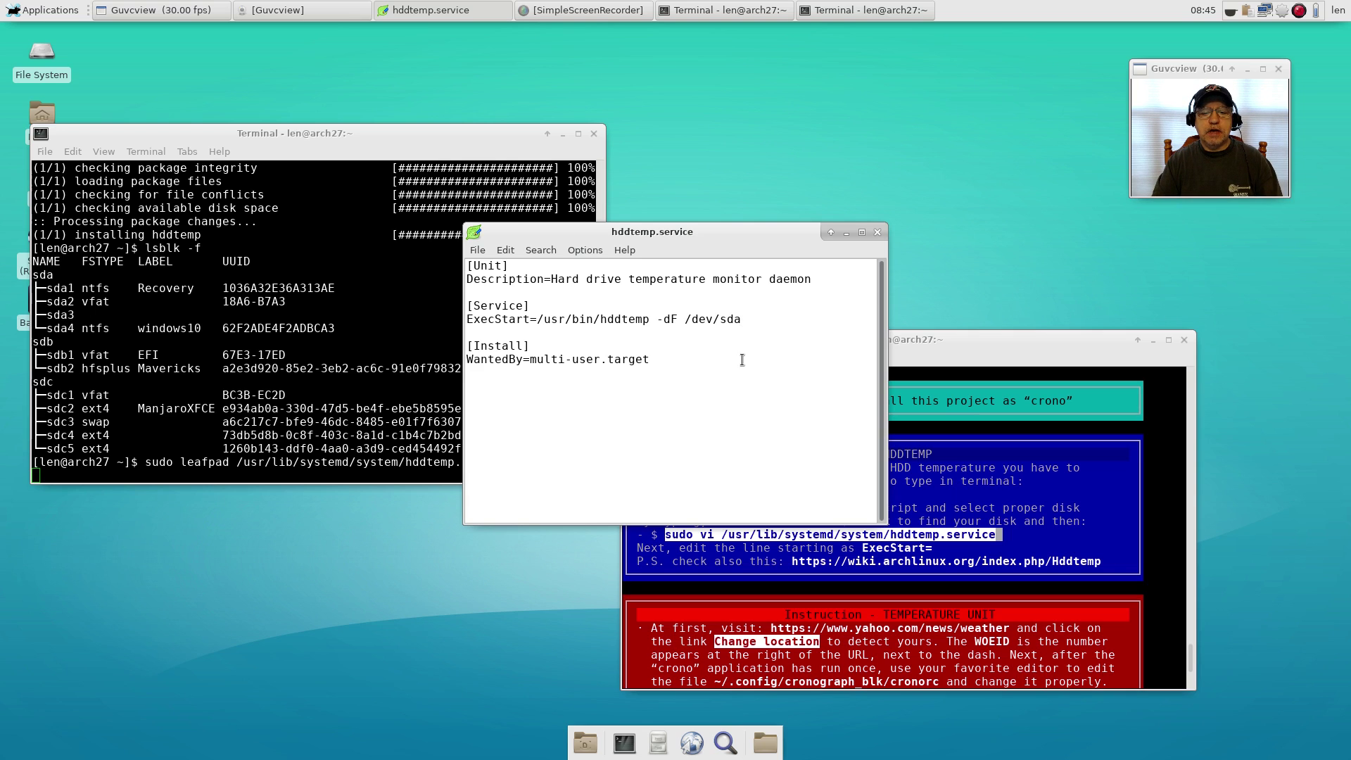
{"action": "key", "text": "BackSpace"}
{"action": "type", "text": "c"}
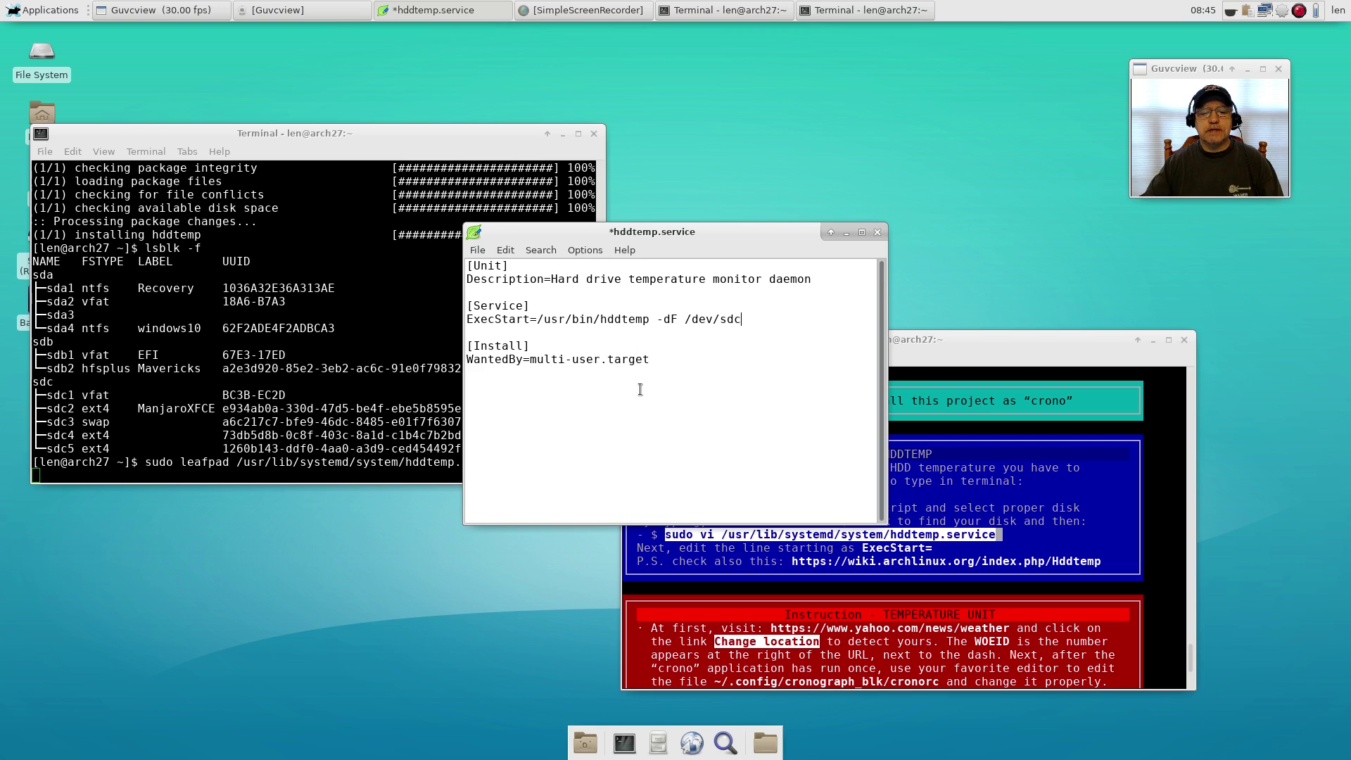
{"action": "left_click", "coordinate": [479, 256]}
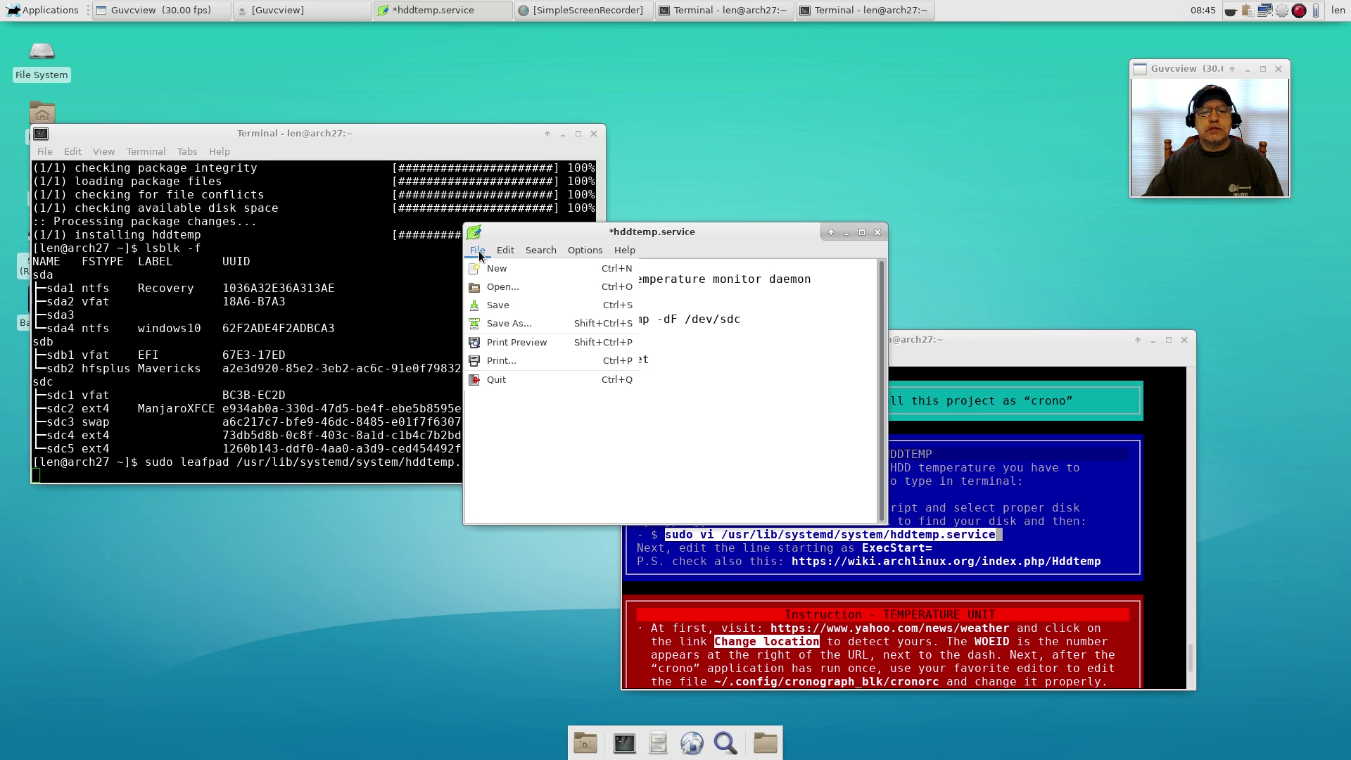
{"action": "left_click", "coordinate": [487, 307]}
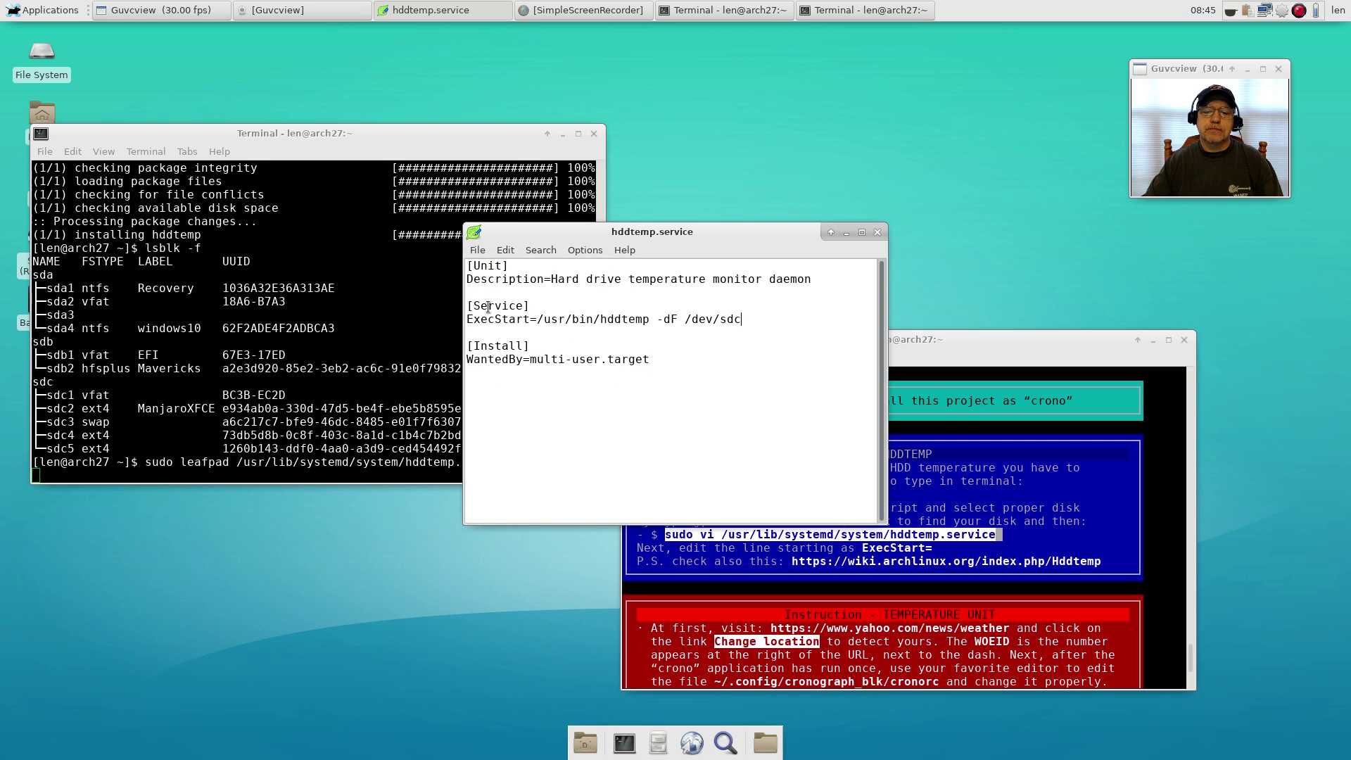
{"action": "left_click", "coordinate": [877, 232]}
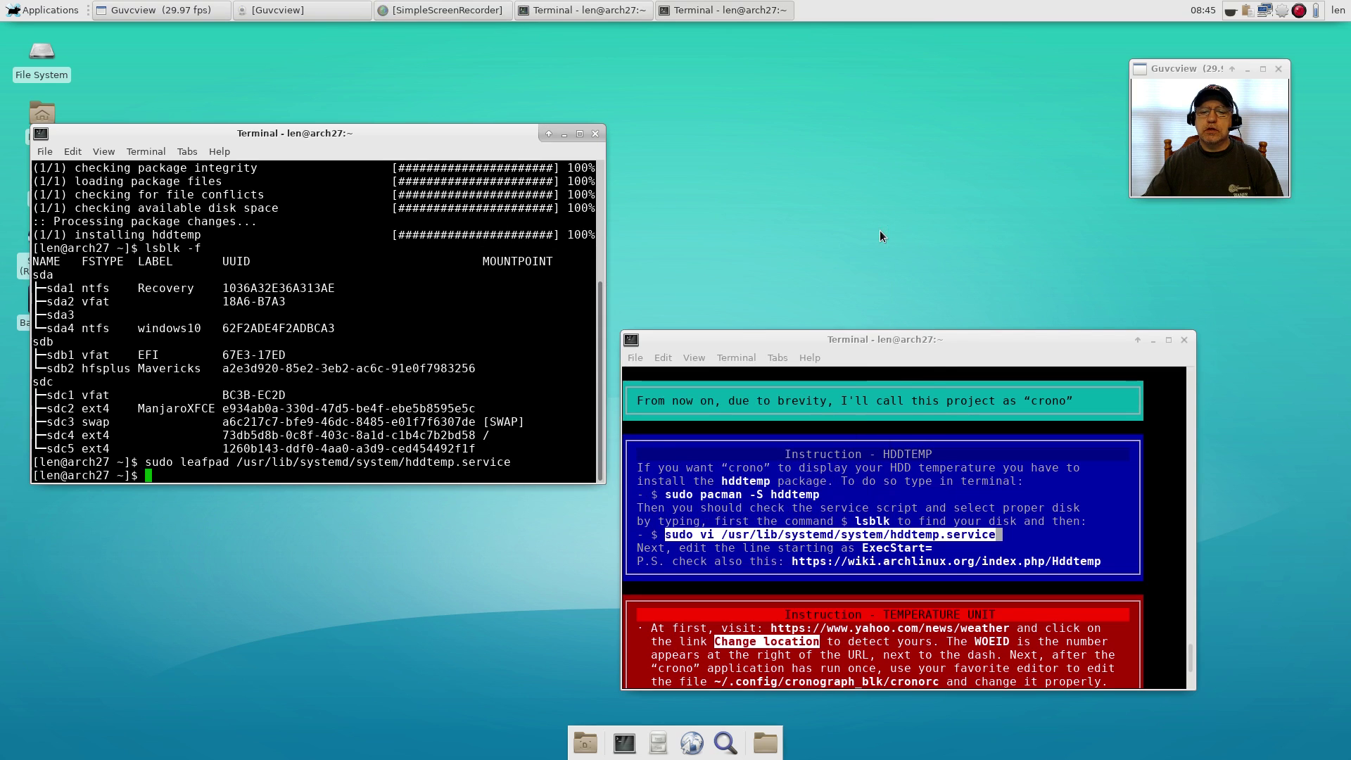
Step: Scroll the instructions terminal to the Temperature Unit box and bring up the yahoo.com weather link's menu
{"action": "left_click", "coordinate": [830, 550]}
{"action": "scroll", "coordinate": [831, 563], "scroll_direction": "down", "scroll_amount": 4}
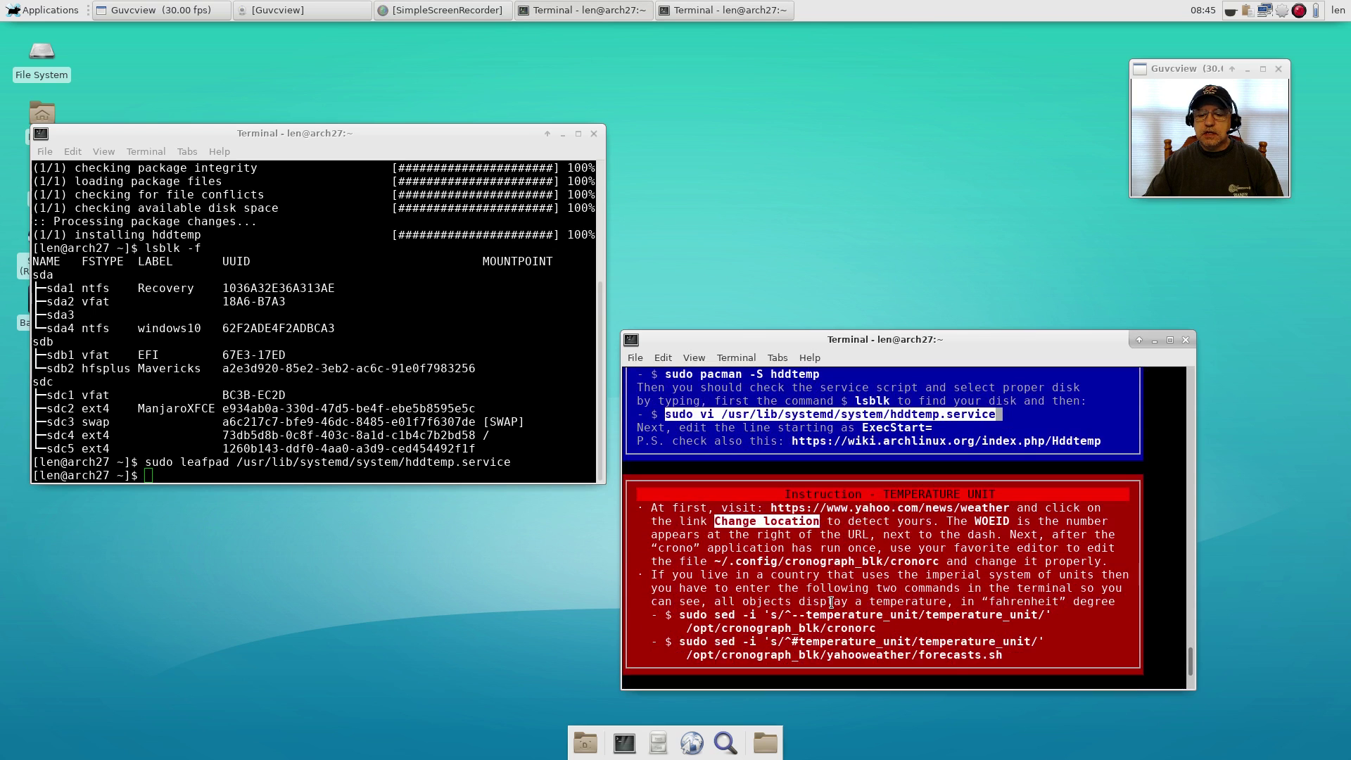
{"action": "scroll", "coordinate": [829, 563], "scroll_direction": "down", "scroll_amount": 1}
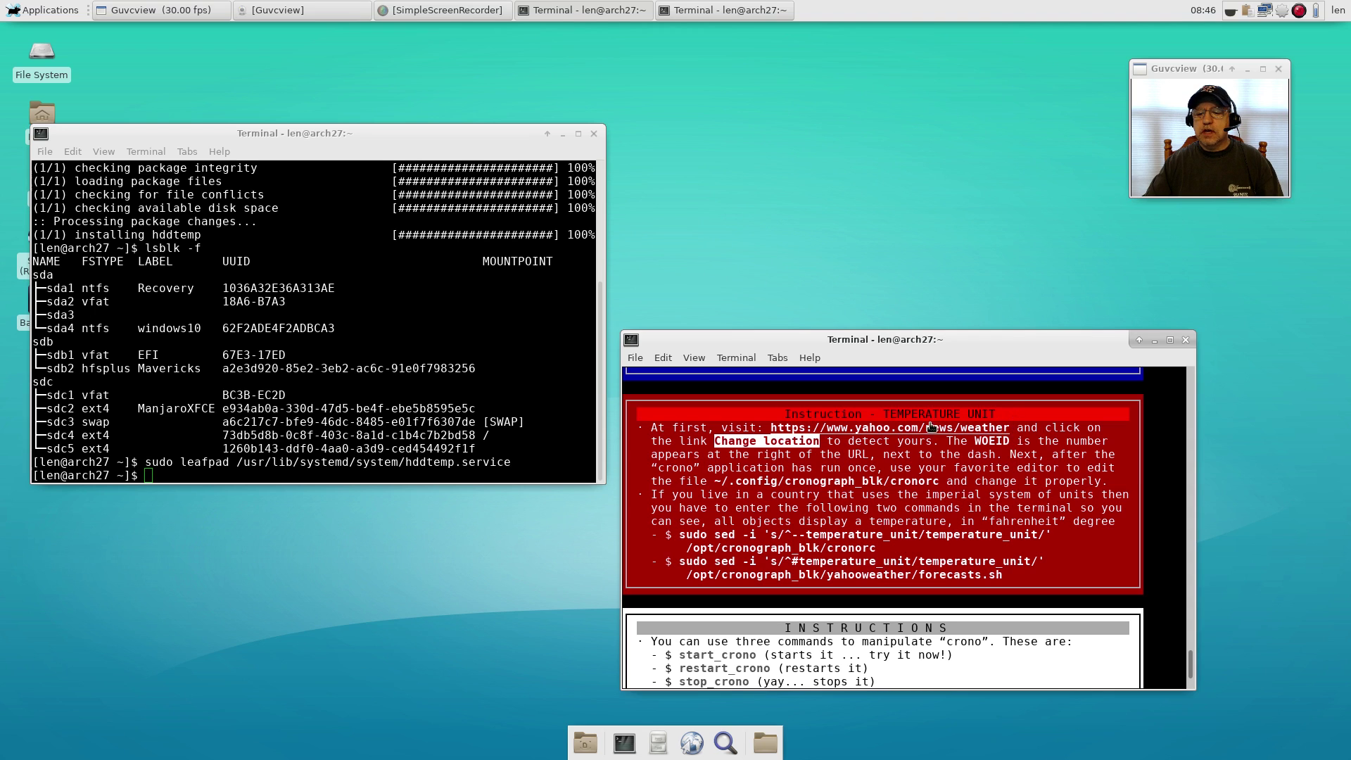
{"action": "right_click", "coordinate": [899, 429]}
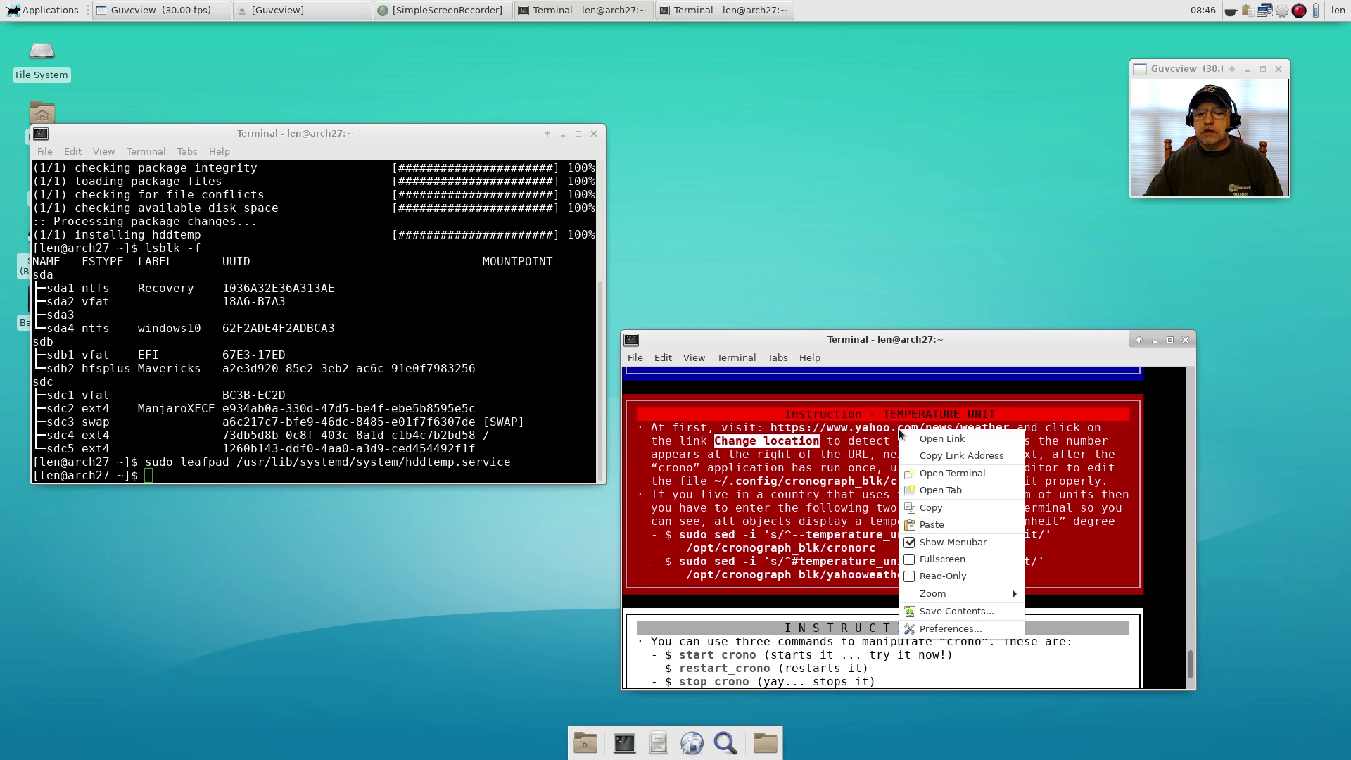
Step: Open the Yahoo weather link, set the location to Northlakes, NC (WOEID 2461239), then close the browser
{"action": "left_click", "coordinate": [933, 443]}
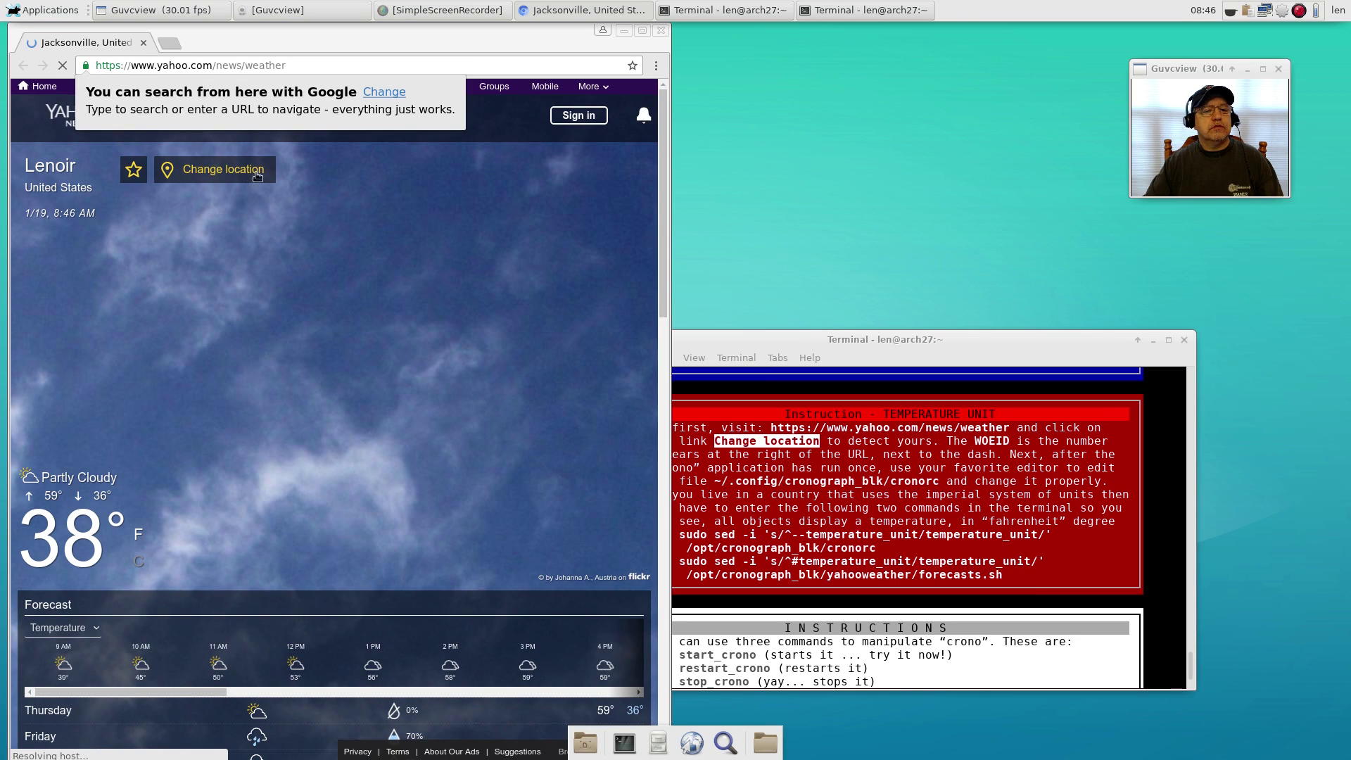
{"action": "left_click", "coordinate": [345, 182]}
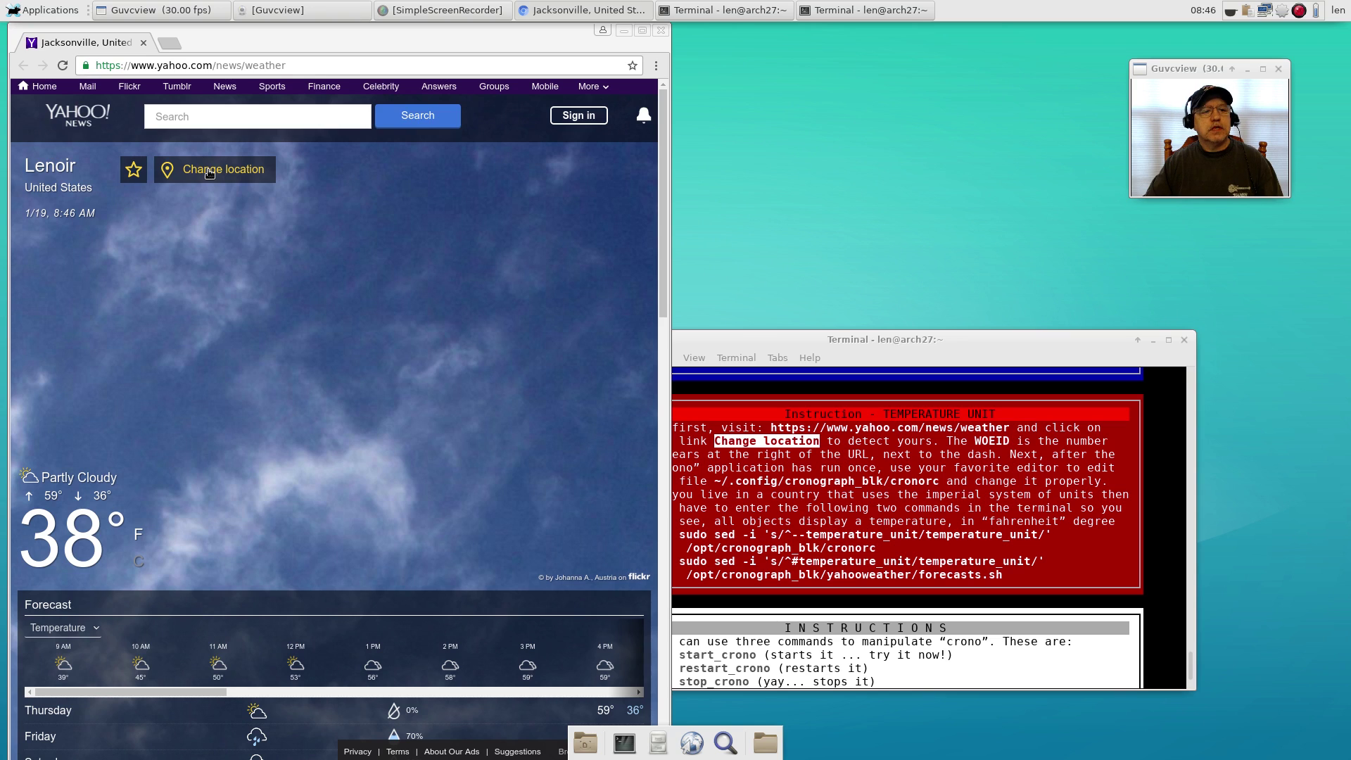
{"action": "left_click", "coordinate": [210, 173]}
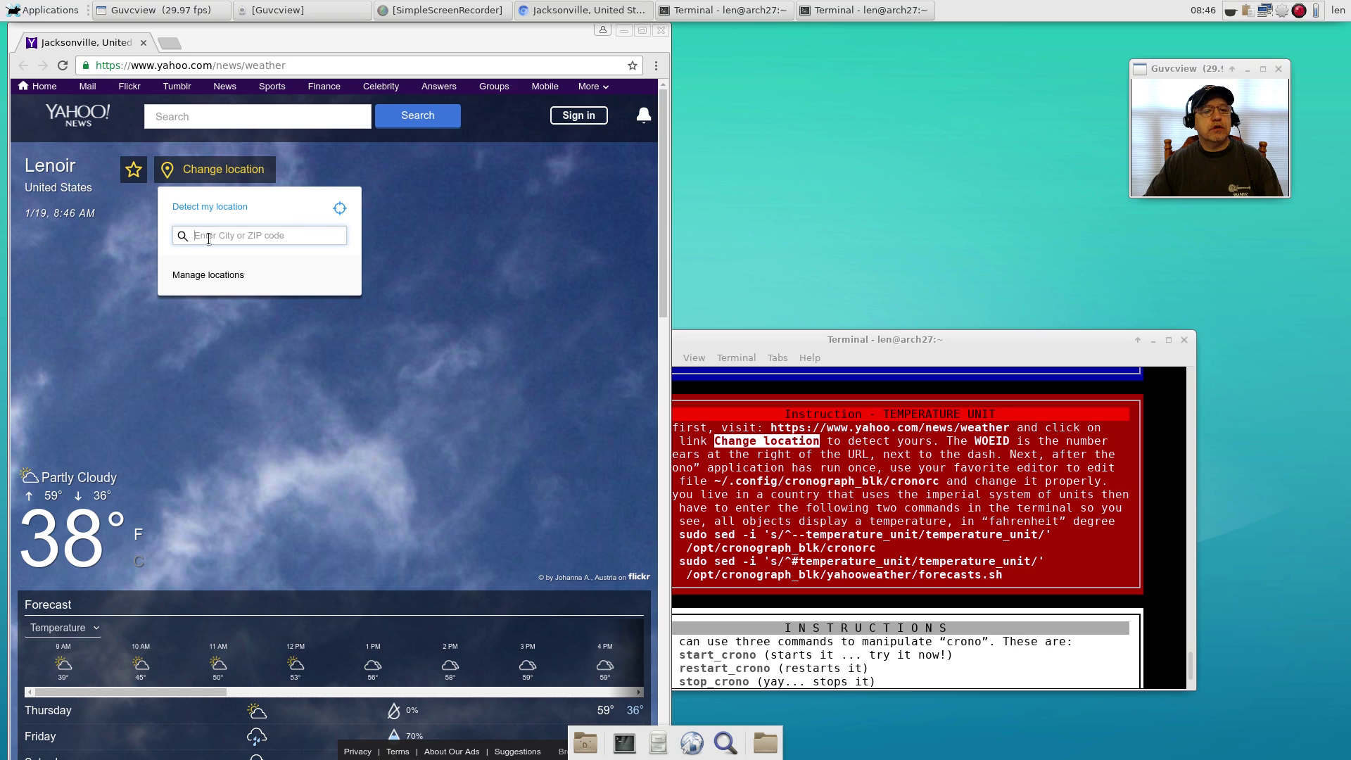
{"action": "type", "text": "northlak"}
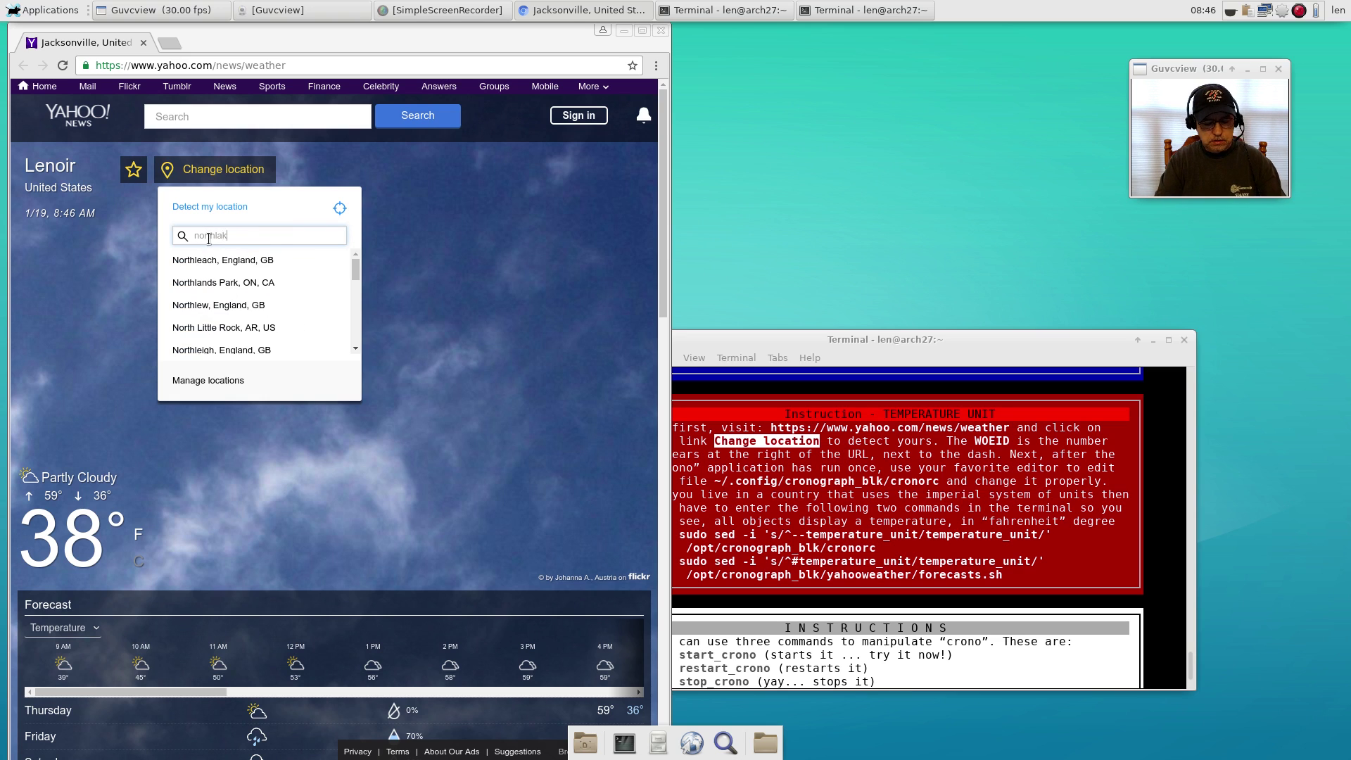
{"action": "type", "text": "es"}
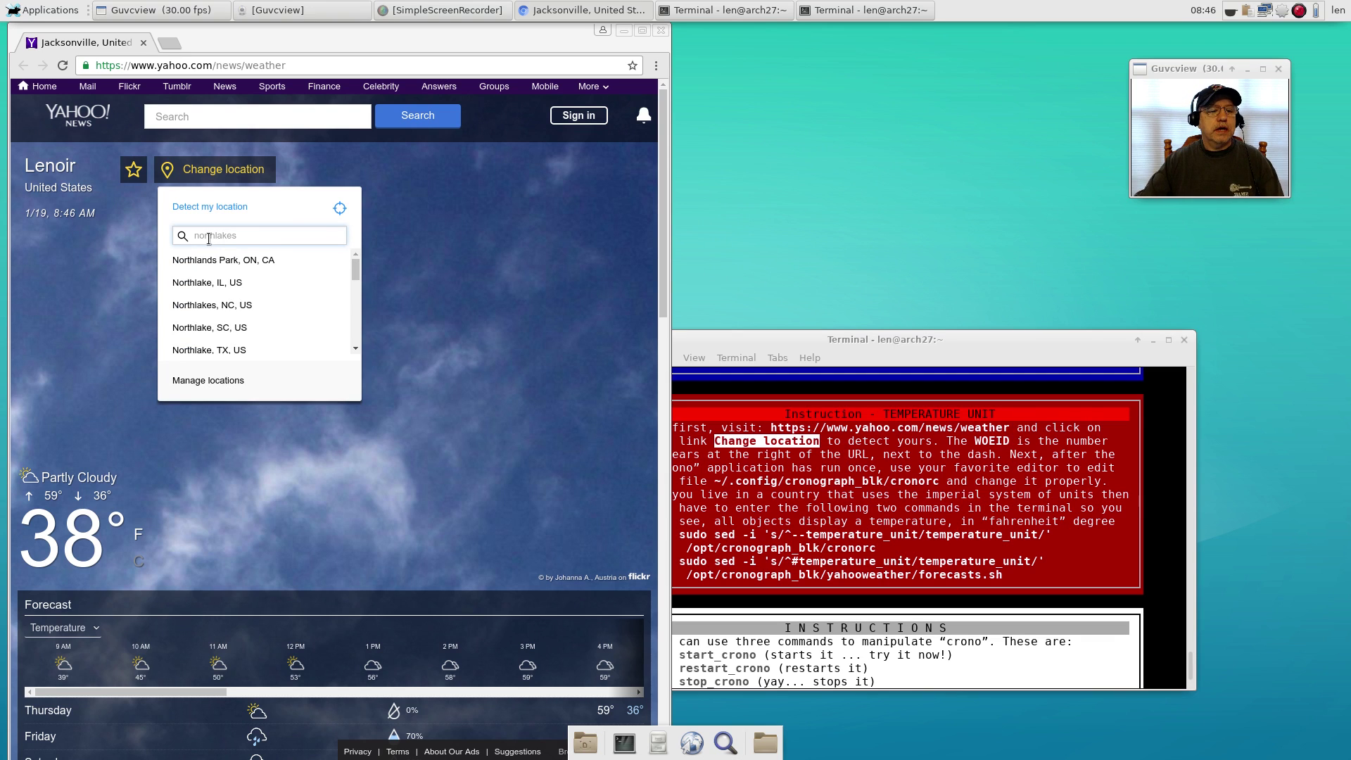
{"action": "left_click", "coordinate": [204, 306]}
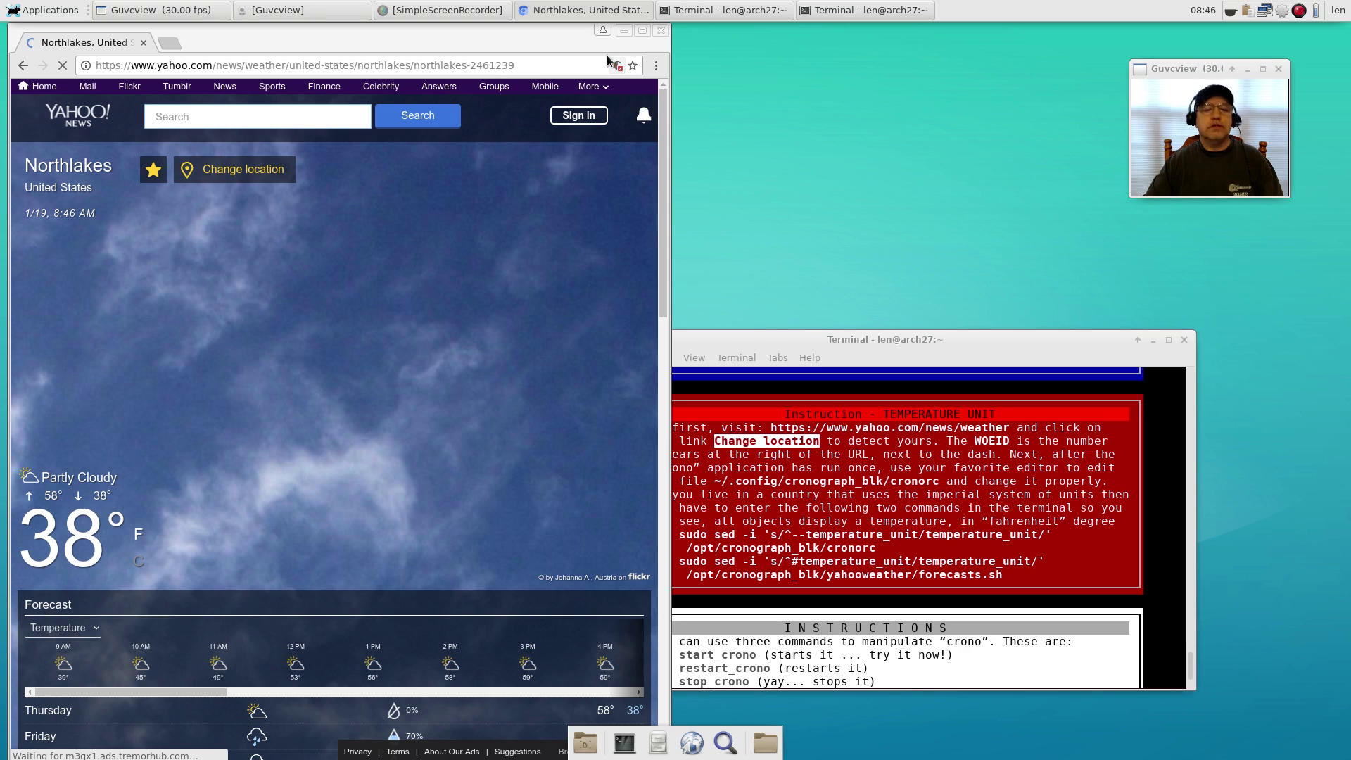
{"action": "left_click", "coordinate": [660, 31]}
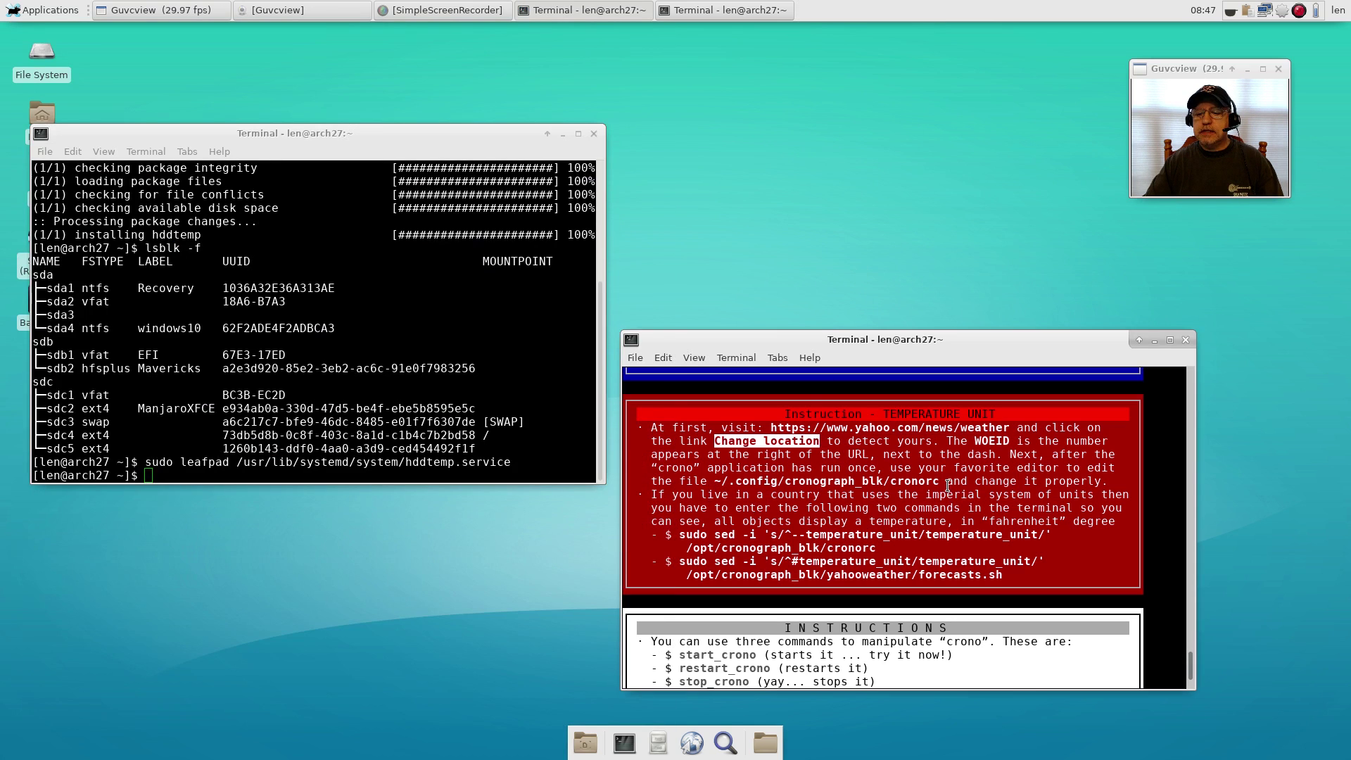
Step: Paste the ~/.config/cronograph_blk/cronorc path at the prompt, prefix 'sudo leafpad', and run it
{"action": "left_click_drag", "start_coordinate": [945, 484], "coordinate": [715, 483]}
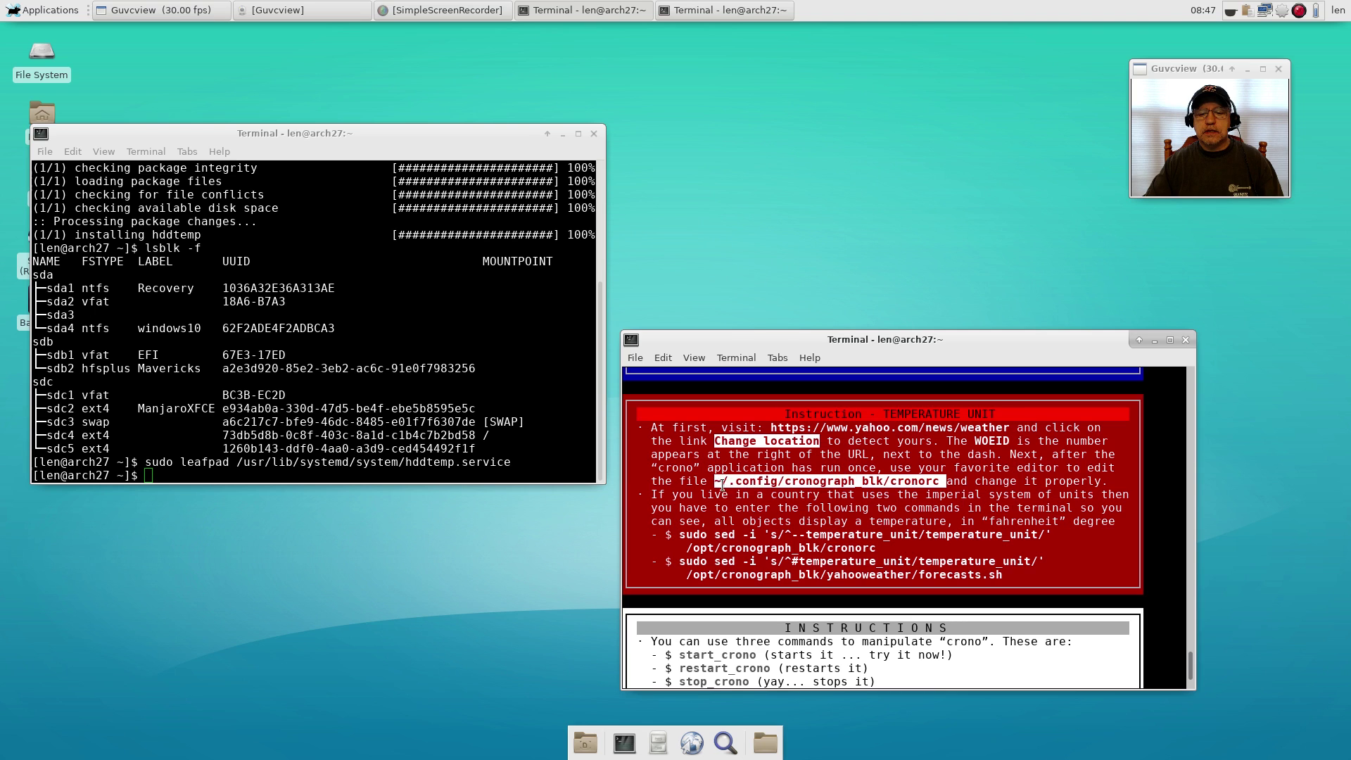
{"action": "right_click", "coordinate": [736, 485]}
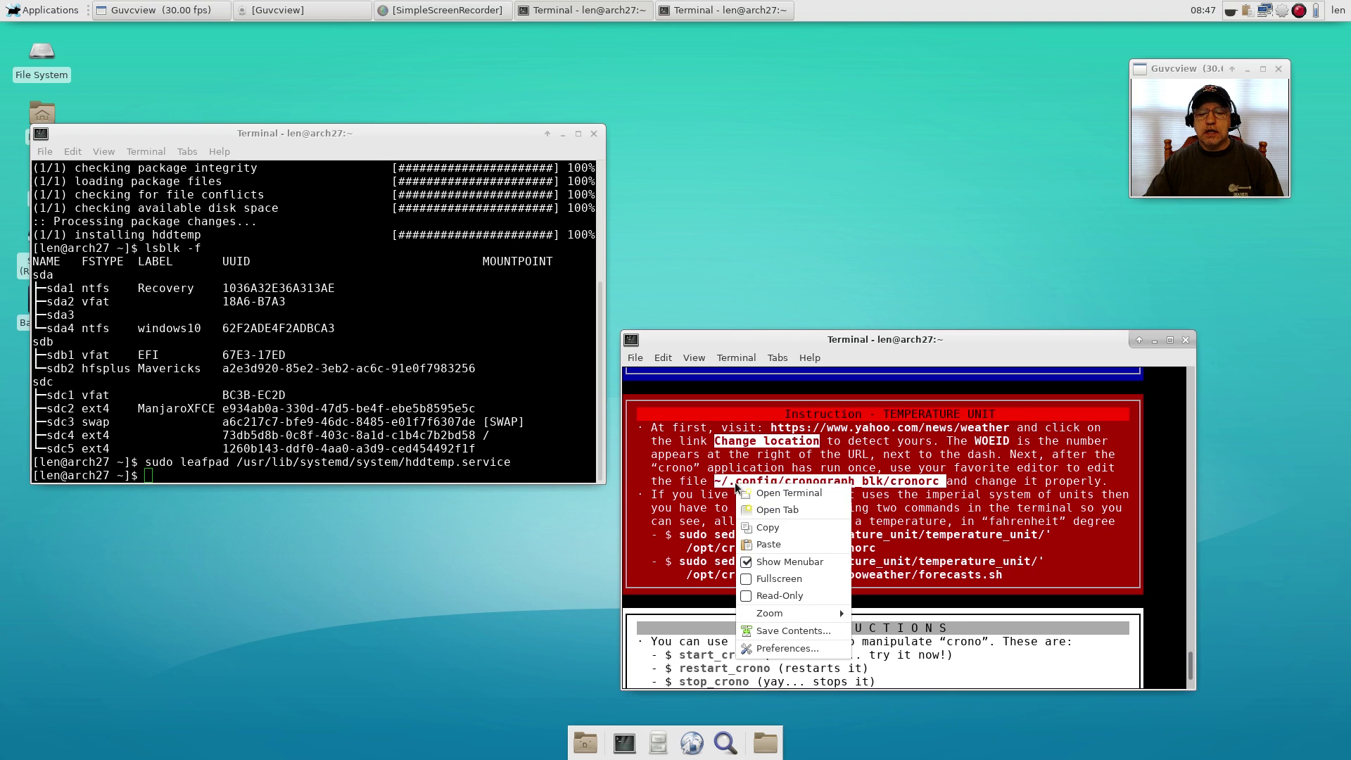
{"action": "left_click", "coordinate": [772, 528]}
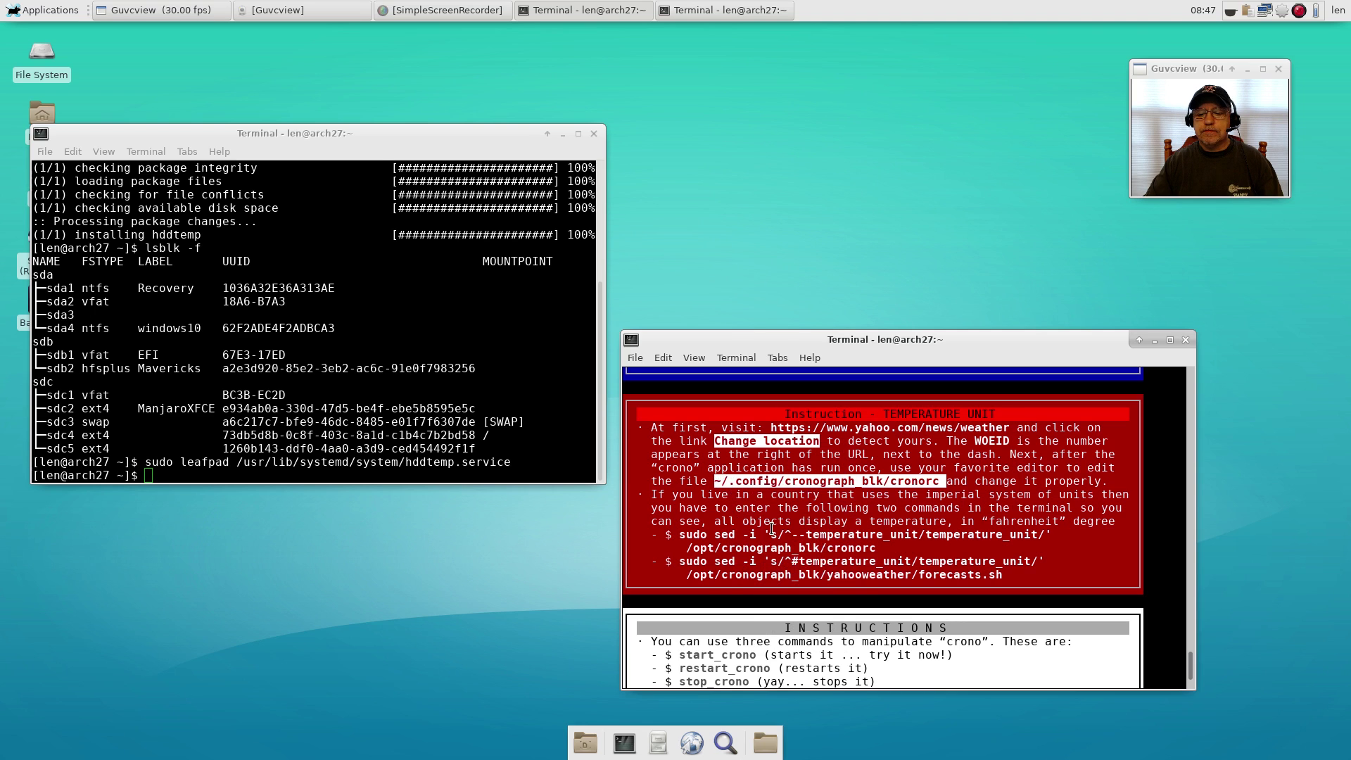
{"action": "right_click", "coordinate": [148, 475]}
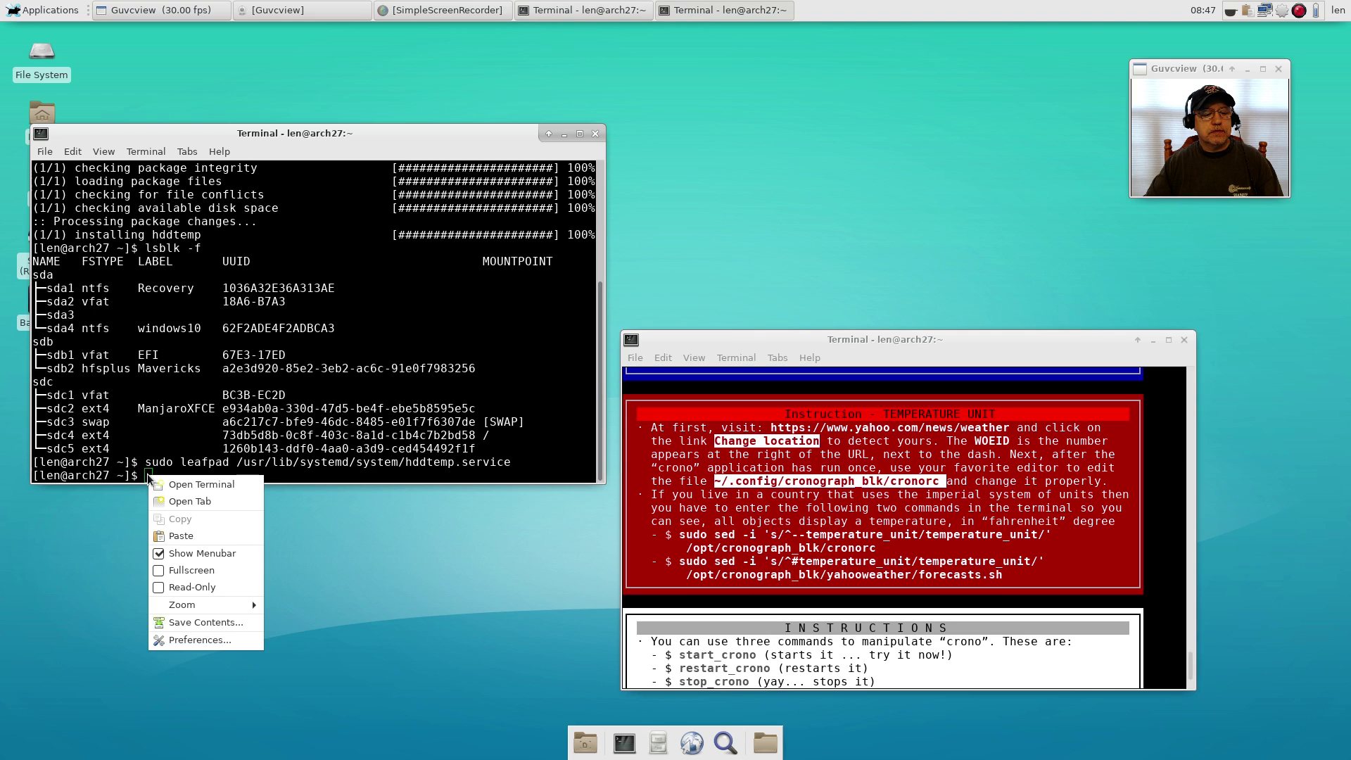
{"action": "left_click", "coordinate": [180, 536]}
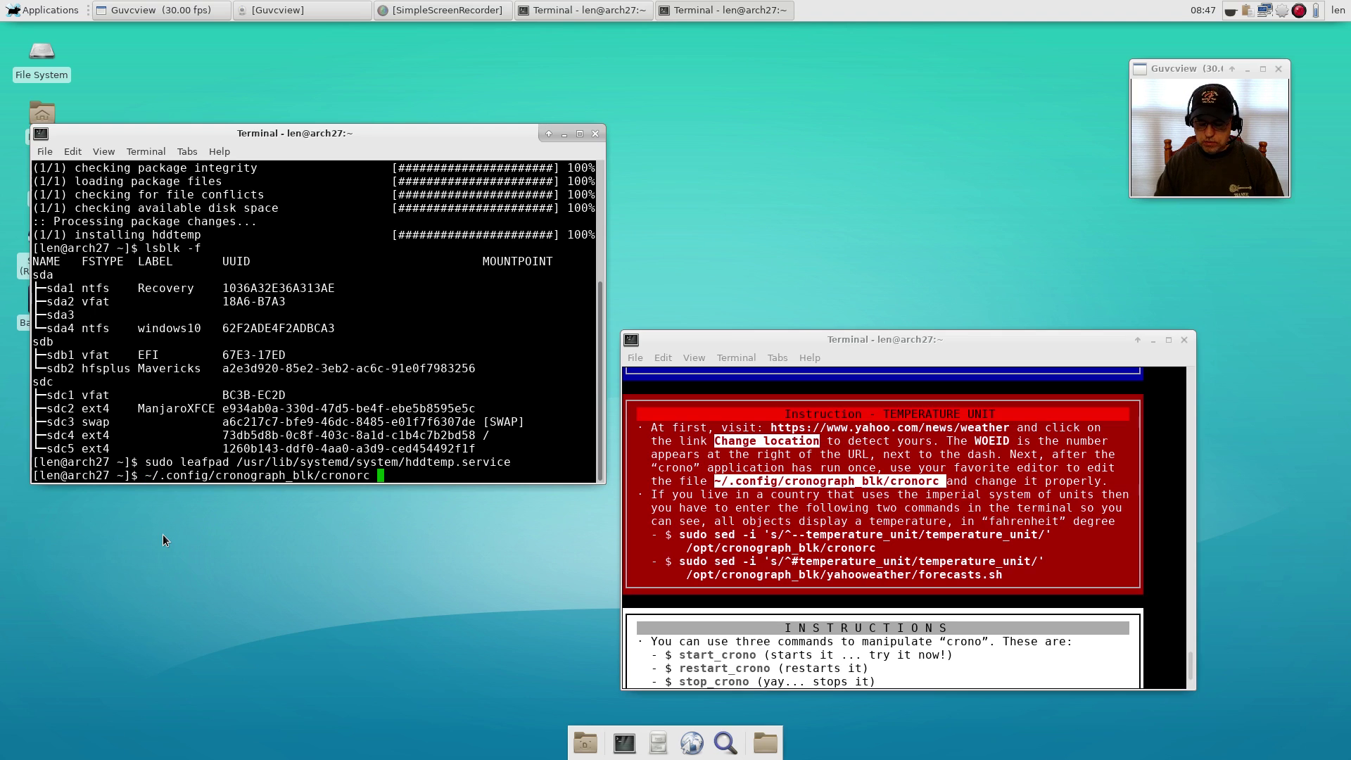
{"action": "key", "text": "Left"}
{"action": "key", "text": "Left"}
{"action": "key", "text": "Left"}
{"action": "key", "text": "Left"}
{"action": "key", "text": "Left"}
{"action": "key", "text": "Left"}
{"action": "key", "text": "Left"}
{"action": "key", "text": "Left"}
{"action": "key", "text": "Left"}
{"action": "key", "text": "Left"}
{"action": "key", "text": "Left"}
{"action": "key", "text": "Left"}
{"action": "key", "text": "Left"}
{"action": "key", "text": "Left"}
{"action": "key", "text": "Left"}
{"action": "key", "text": "Left"}
{"action": "key", "text": "Left"}
{"action": "key", "text": "Left"}
{"action": "key", "text": "Left"}
{"action": "key", "text": "Left"}
{"action": "key", "text": "Left"}
{"action": "key", "text": "Left"}
{"action": "key", "text": "Left"}
{"action": "key", "text": "Left"}
{"action": "key", "text": "Left"}
{"action": "key", "text": "Left"}
{"action": "key", "text": "Left"}
{"action": "key", "text": "Left"}
{"action": "key", "text": "Left"}
{"action": "key", "text": "Left"}
{"action": "key", "text": "Left"}
{"action": "key", "text": "Left"}
{"action": "type", "text": "sudo "}
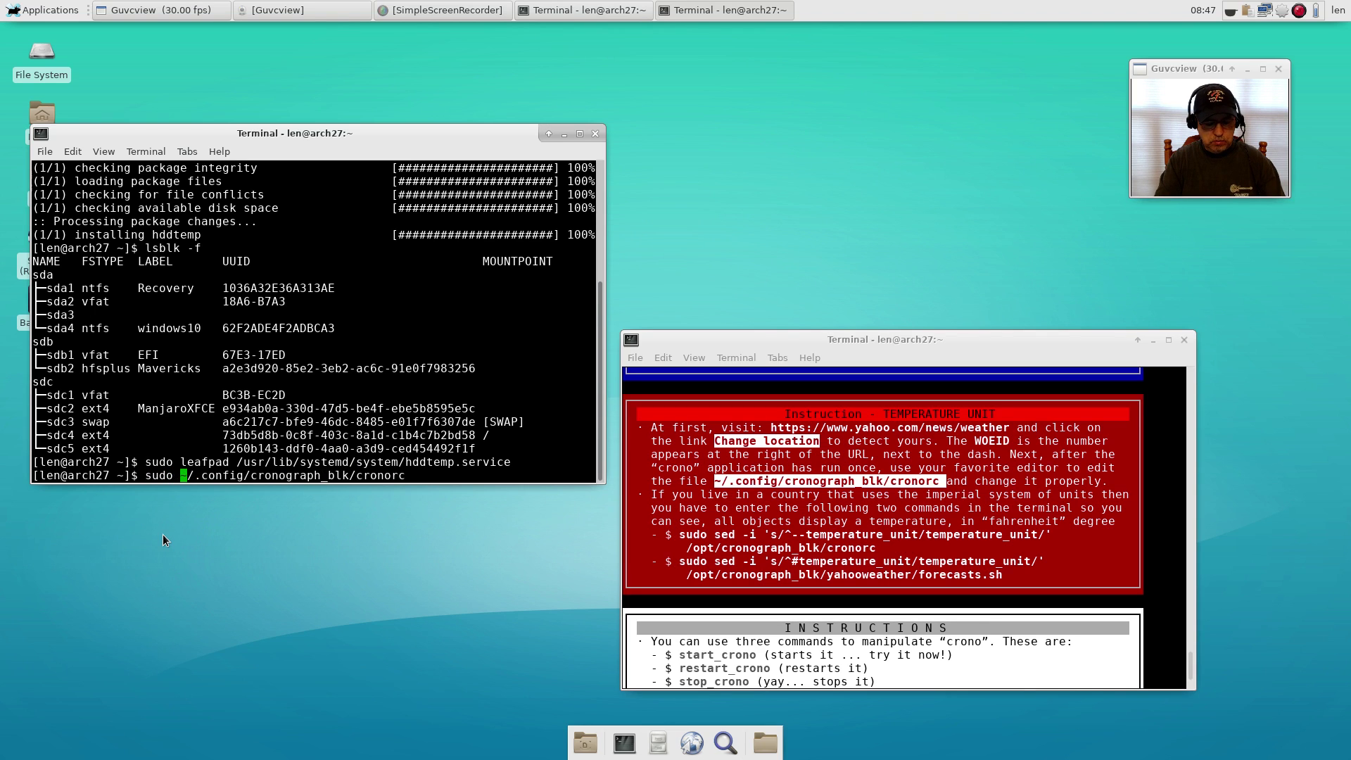
{"action": "type", "text": "leafpad"}
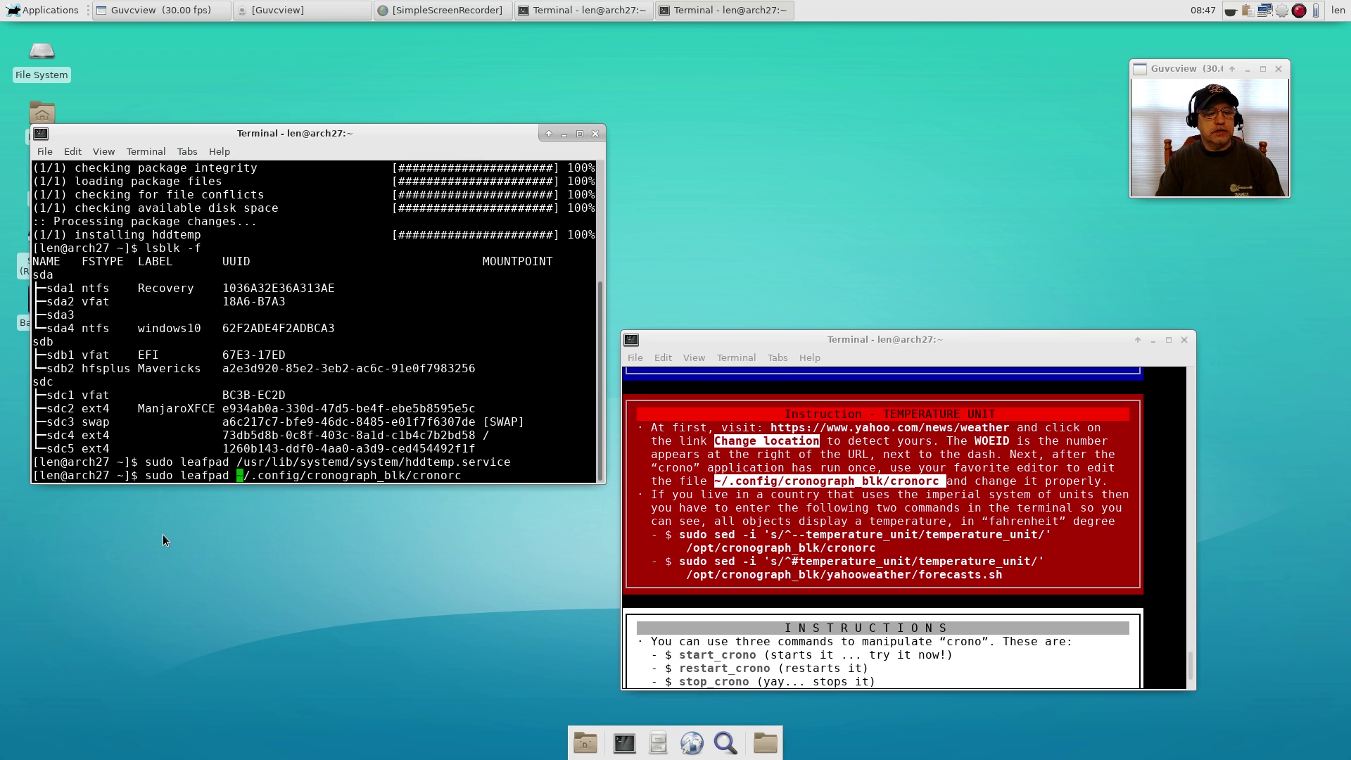
{"action": "key", "text": "BackSpace"}
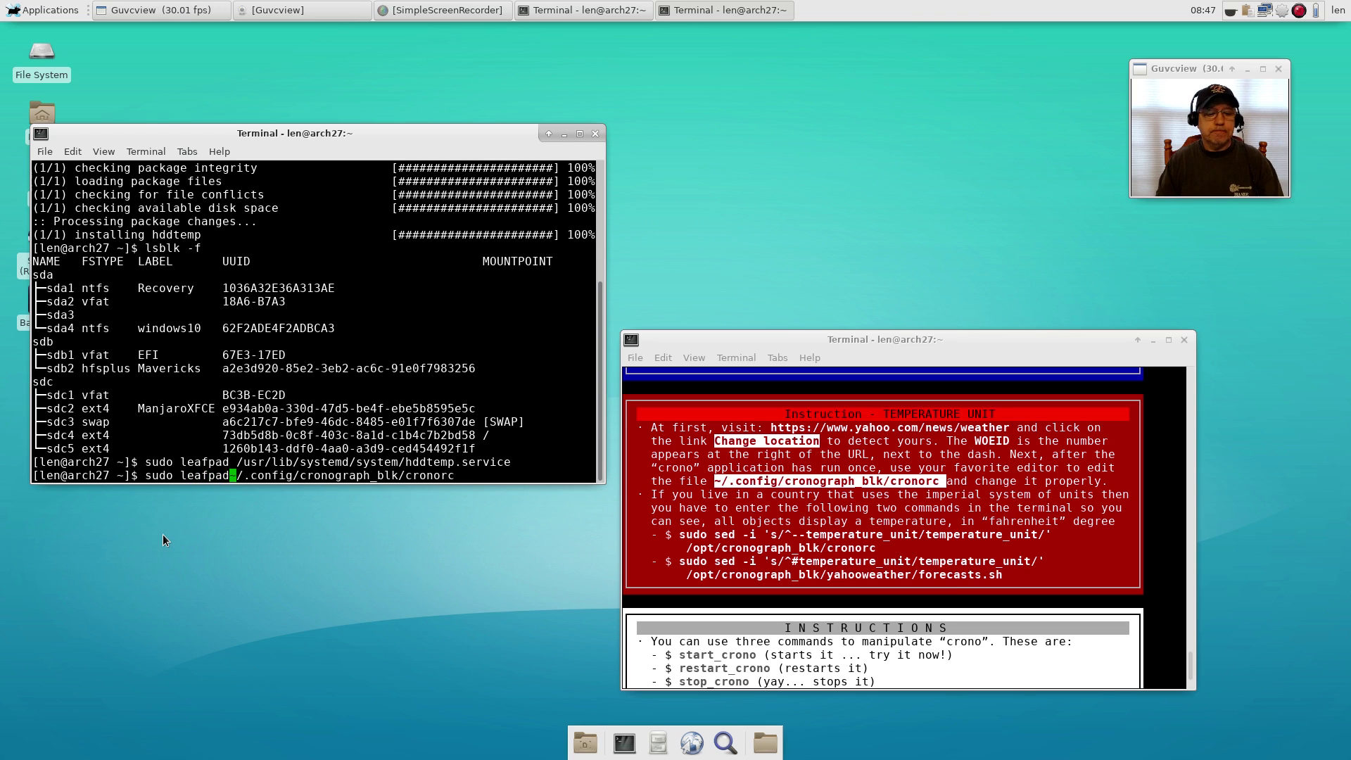
{"action": "key", "text": "Right"}
{"action": "key", "text": "Right"}
{"action": "key", "text": "Right"}
{"action": "key", "text": "Right"}
{"action": "key", "text": "Right"}
{"action": "key", "text": "Right"}
{"action": "key", "text": "Right"}
{"action": "key", "text": "Right"}
{"action": "key", "text": "Right"}
{"action": "key", "text": "Right"}
{"action": "key", "text": "Right"}
{"action": "key", "text": "Right"}
{"action": "key", "text": "Right"}
{"action": "key", "text": "Right"}
{"action": "key", "text": "Right"}
{"action": "key", "text": "Right"}
{"action": "key", "text": "Right"}
{"action": "key", "text": "Right"}
{"action": "key", "text": "Right"}
{"action": "key", "text": "Right"}
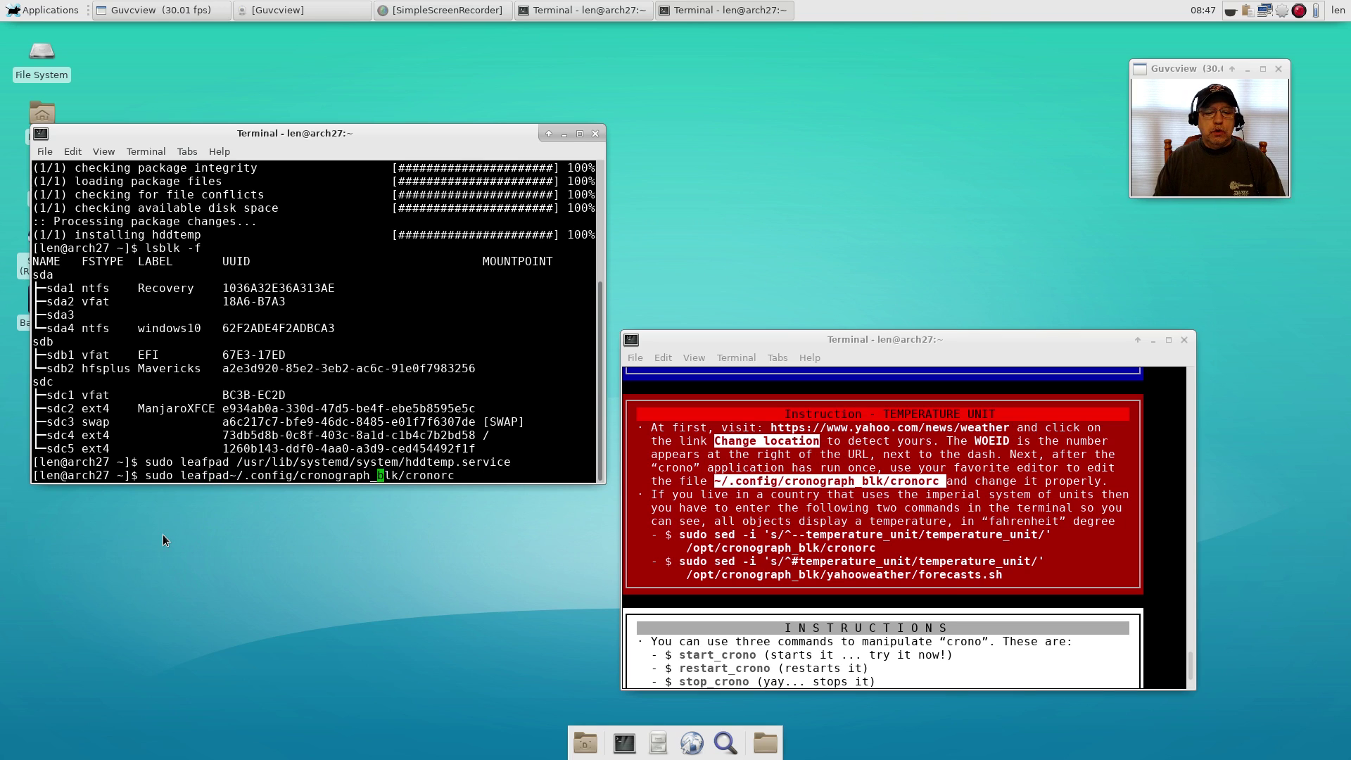
{"action": "key", "text": "Right"}
{"action": "key", "text": "Right"}
{"action": "key", "text": "Right"}
{"action": "key", "text": "Right"}
{"action": "key", "text": "Right"}
{"action": "key", "text": "Right"}
{"action": "key", "text": "Right"}
{"action": "key", "text": "Right"}
{"action": "key", "text": "Right"}
{"action": "key", "text": "Right"}
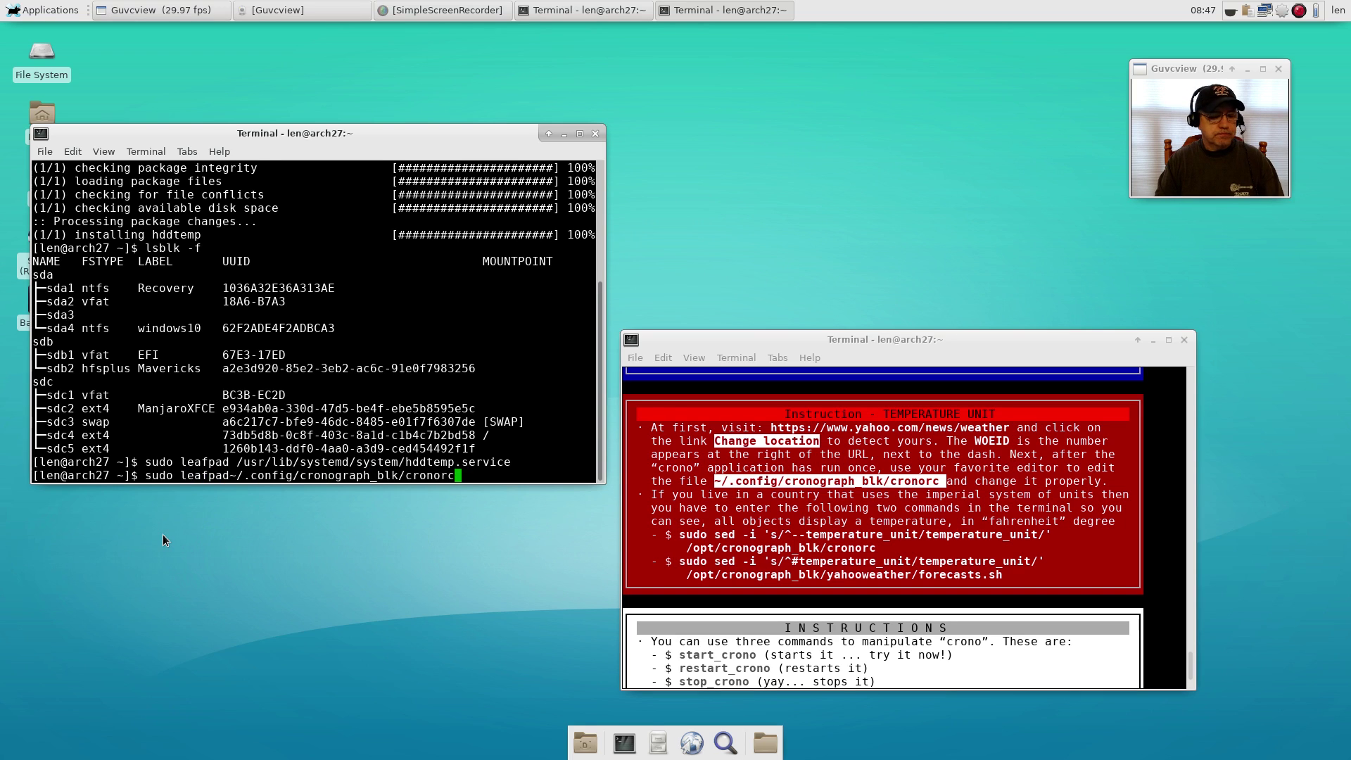
{"action": "key", "text": "Return"}
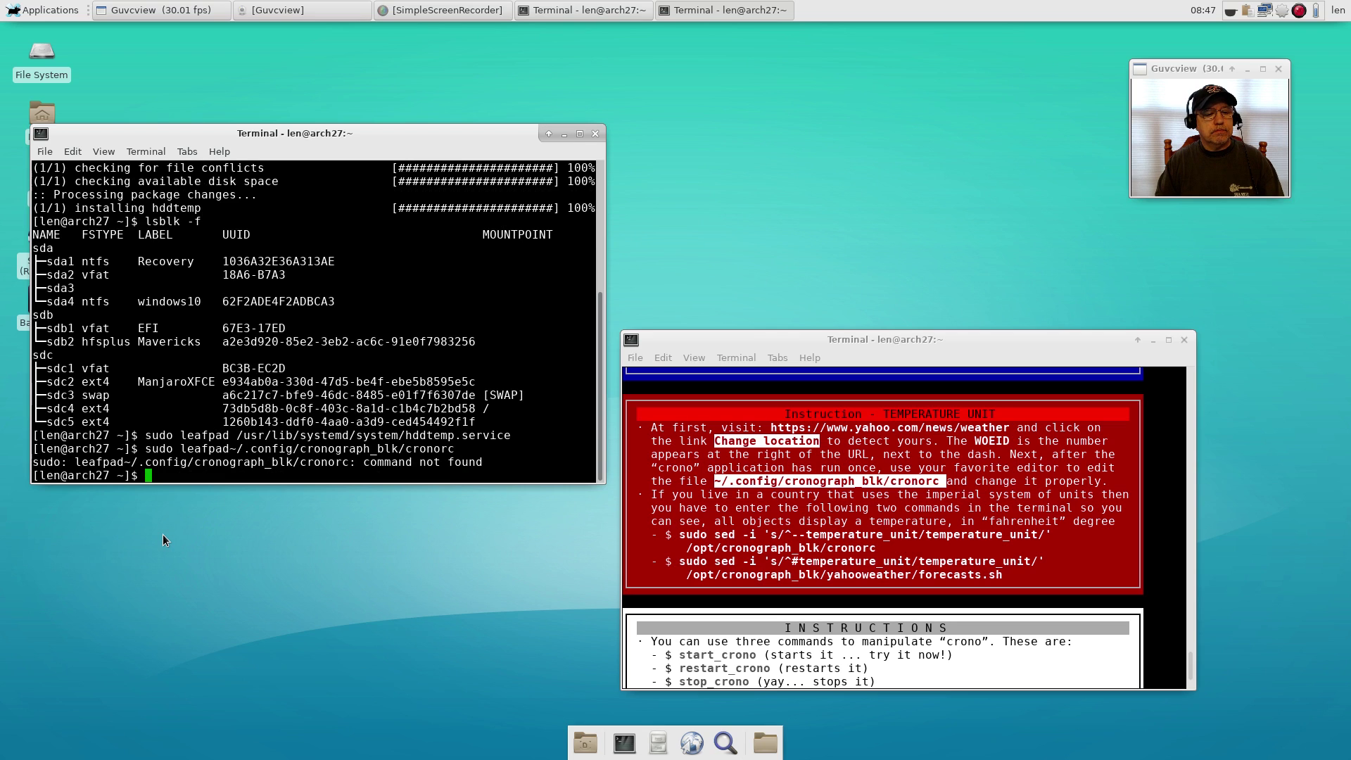
Step: Recall the failed command and fix the missing space after leafpad
{"action": "key", "text": "Up"}
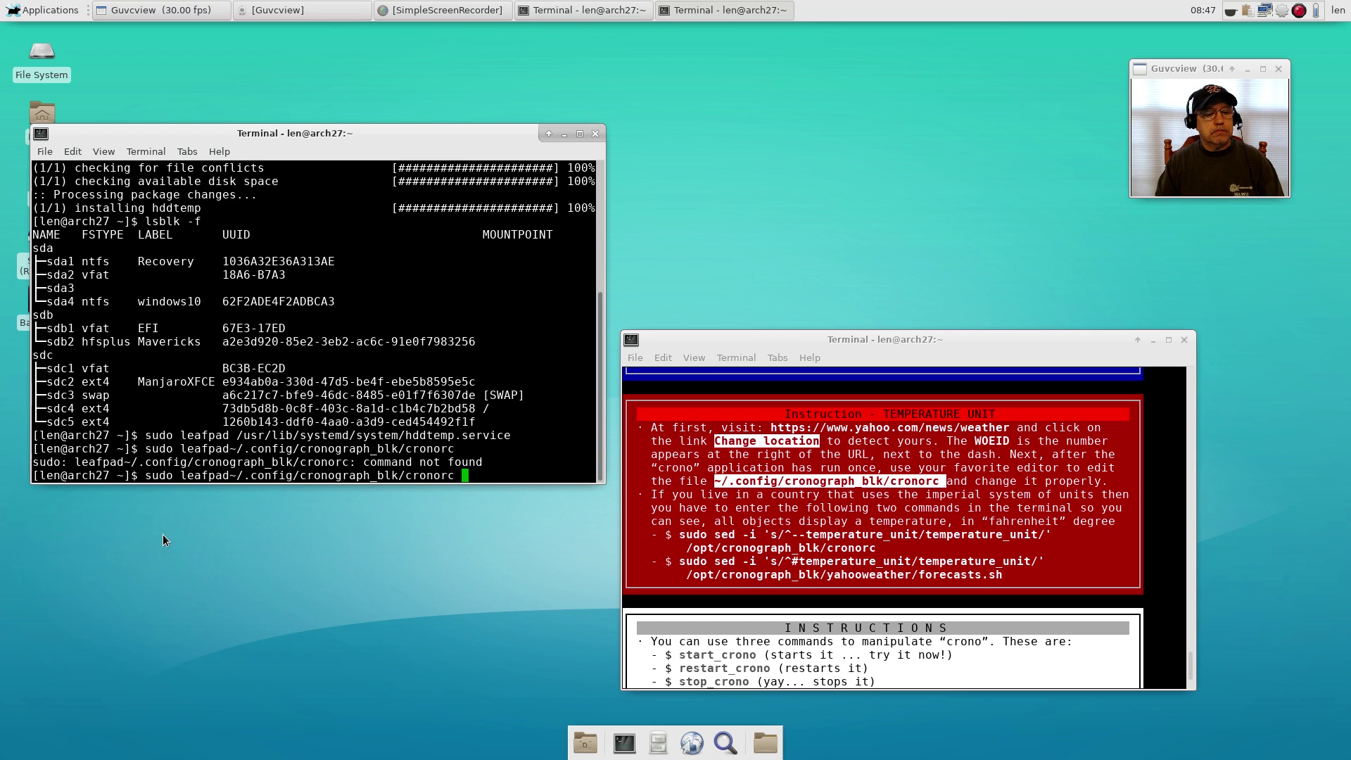
{"action": "key", "text": "Left"}
{"action": "key", "text": "Left"}
{"action": "key", "text": "Left"}
{"action": "key", "text": "Left"}
{"action": "key", "text": "Left"}
{"action": "key", "text": "Left"}
{"action": "key", "text": "Left"}
{"action": "key", "text": "Left"}
{"action": "key", "text": "Left"}
{"action": "key", "text": "Left"}
{"action": "key", "text": "Left"}
{"action": "key", "text": "Left"}
{"action": "key", "text": "Left"}
{"action": "key", "text": "Left"}
{"action": "key", "text": "Left"}
{"action": "key", "text": "Left"}
{"action": "key", "text": "Left"}
{"action": "key", "text": "Left"}
{"action": "key", "text": "Left"}
{"action": "key", "text": "Left"}
{"action": "key", "text": "Left"}
{"action": "key", "text": "Left"}
{"action": "key", "text": "Left"}
{"action": "key", "text": "Left"}
{"action": "key", "text": "Left"}
{"action": "key", "text": "Left"}
{"action": "key", "text": "Left"}
{"action": "key", "text": "Left"}
{"action": "key", "text": "Left"}
{"action": "key", "text": "Left"}
{"action": "key", "text": "Left"}
{"action": "key", "text": "Left"}
{"action": "key", "text": "Right"}
{"action": "key", "text": "Right"}
{"action": "key", "text": "Right"}
{"action": "key", "text": "Right"}
{"action": "key", "text": "Right"}
{"action": "key", "text": "Right"}
{"action": "key", "text": "Right"}
{"action": "key", "text": "Right"}
{"action": "key", "text": "Right"}
{"action": "key", "text": "Right"}
{"action": "key", "text": "Right"}
{"action": "key", "text": "Right"}
{"action": "key", "text": "Right"}
{"action": "key", "text": "Right"}
{"action": "key", "text": "Right"}
{"action": "key", "text": "Right"}
{"action": "key", "text": "Right"}
{"action": "key", "text": "Right"}
{"action": "key", "text": "Right"}
{"action": "key", "text": "Right"}
{"action": "key", "text": "Right"}
{"action": "key", "text": "Right"}
{"action": "key", "text": "Right"}
{"action": "key", "text": "Right"}
{"action": "key", "text": "Right"}
{"action": "key", "text": "Right"}
{"action": "key", "text": "Right"}
{"action": "key", "text": "Right"}
{"action": "key", "text": "Right"}
{"action": "key", "text": "Right"}
{"action": "key", "text": "Right"}
{"action": "key", "text": "Right"}
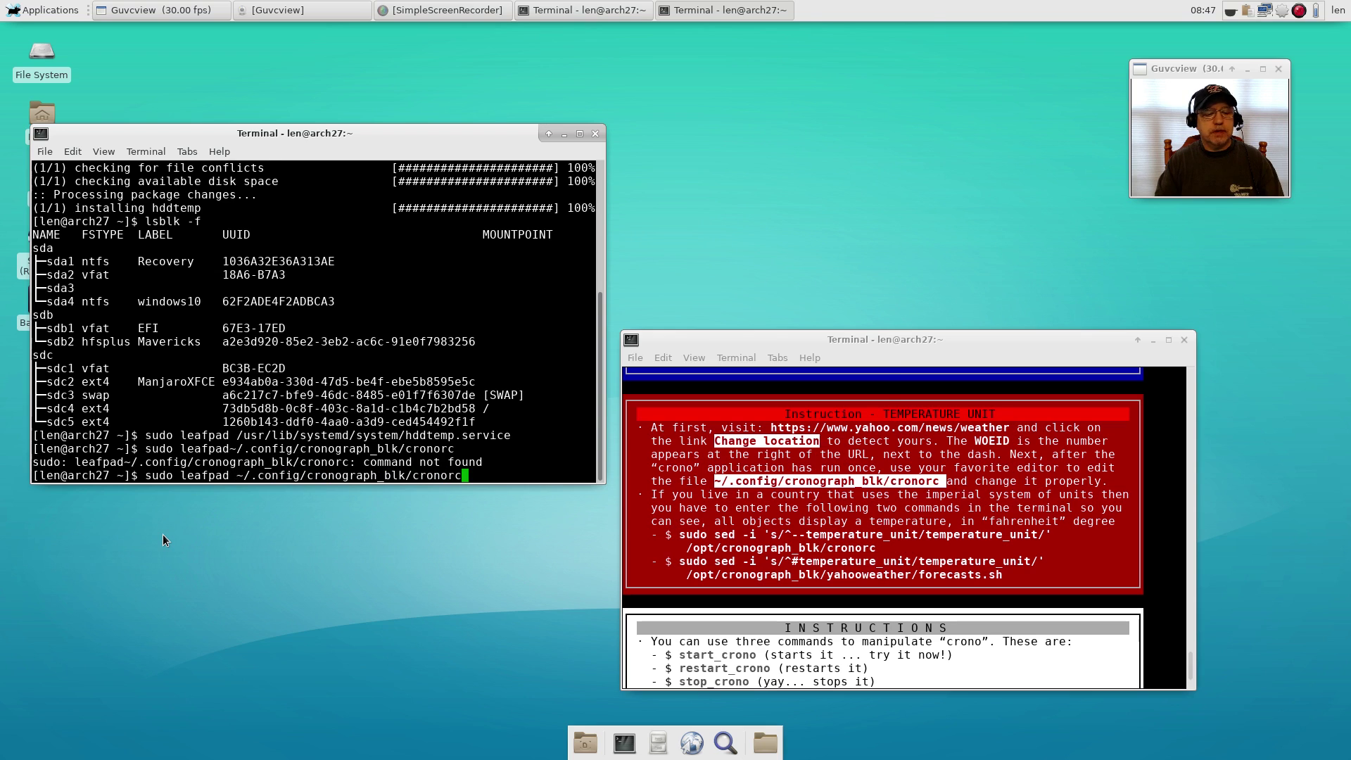
Step: Run the corrected sudo leafpad cronorc command, close the empty file, and bring the instructions terminal forward
{"action": "key", "text": "Return"}
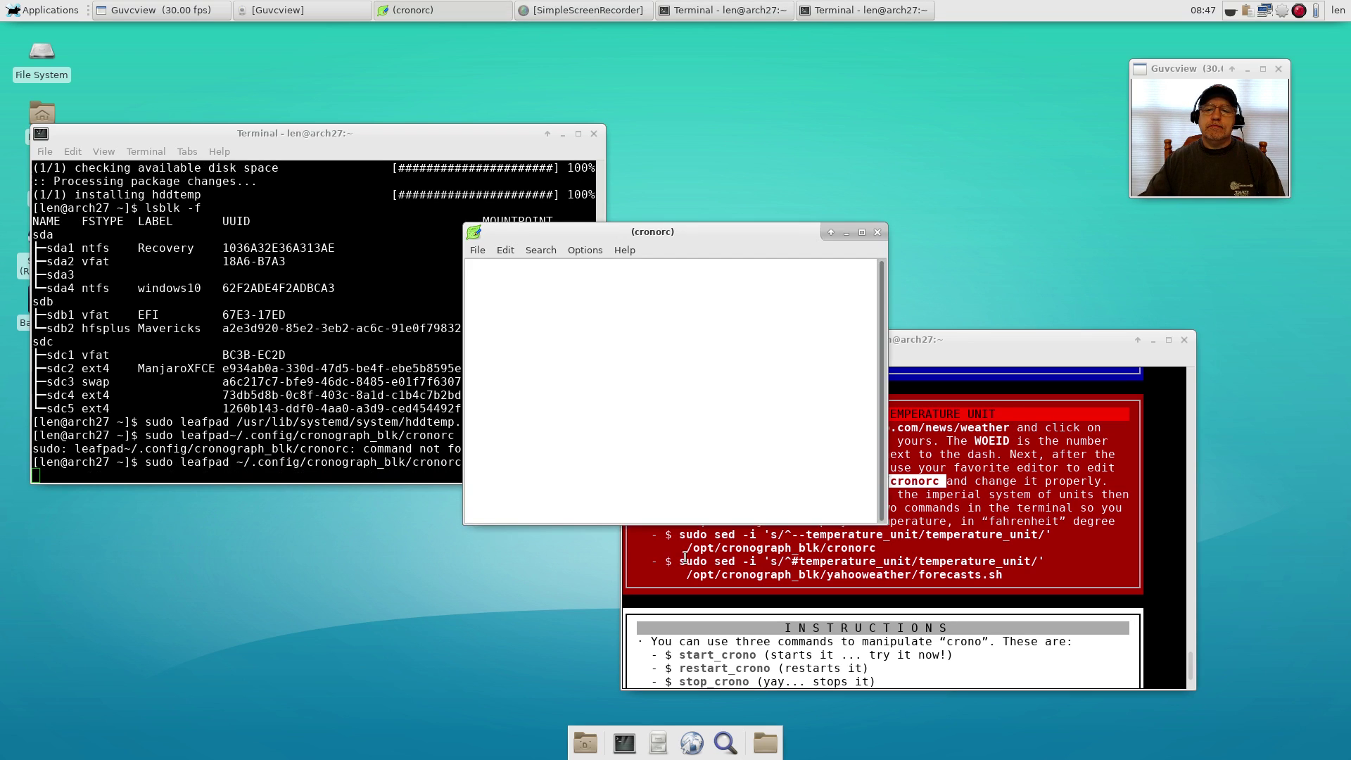
{"action": "left_click", "coordinate": [877, 232]}
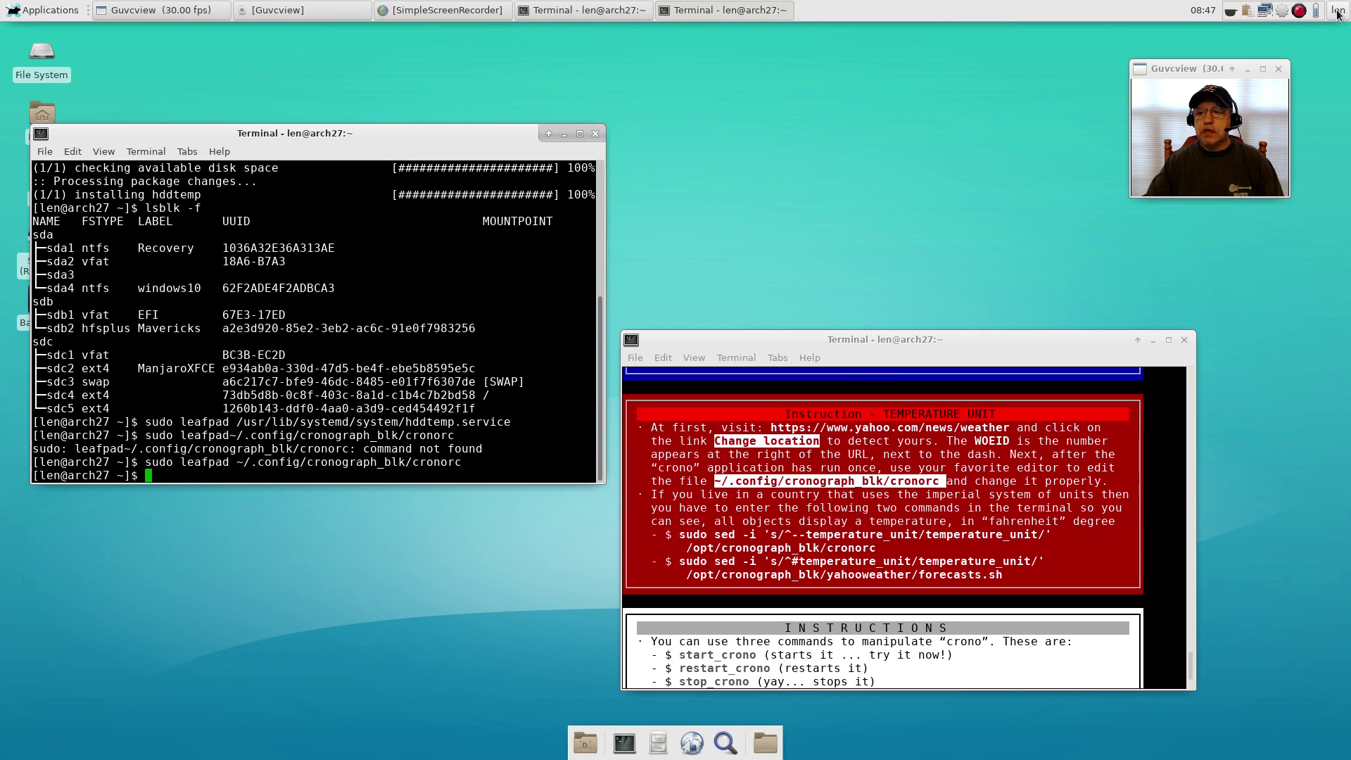
{"action": "left_click_drag", "start_coordinate": [1182, 69], "coordinate": [1220, 522]}
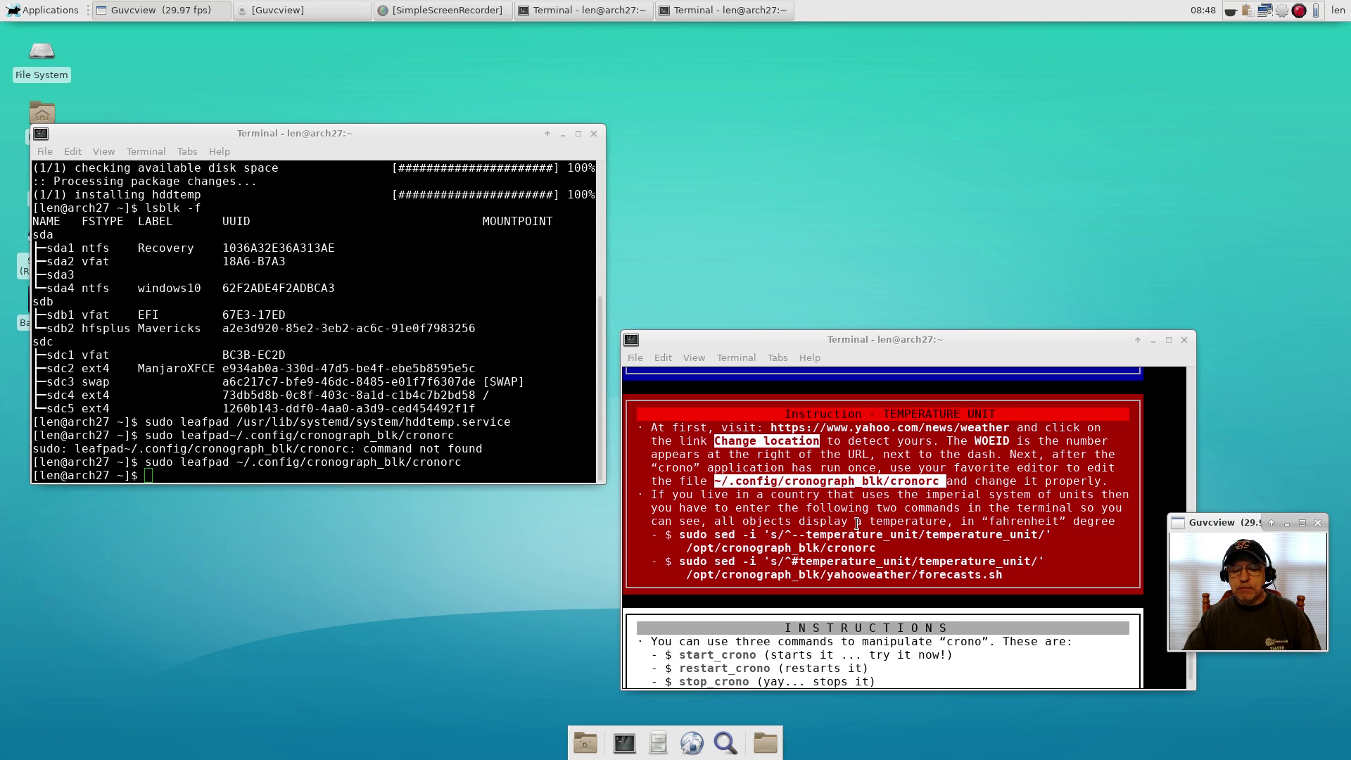
{"action": "left_click_drag", "start_coordinate": [863, 335], "coordinate": [849, 326]}
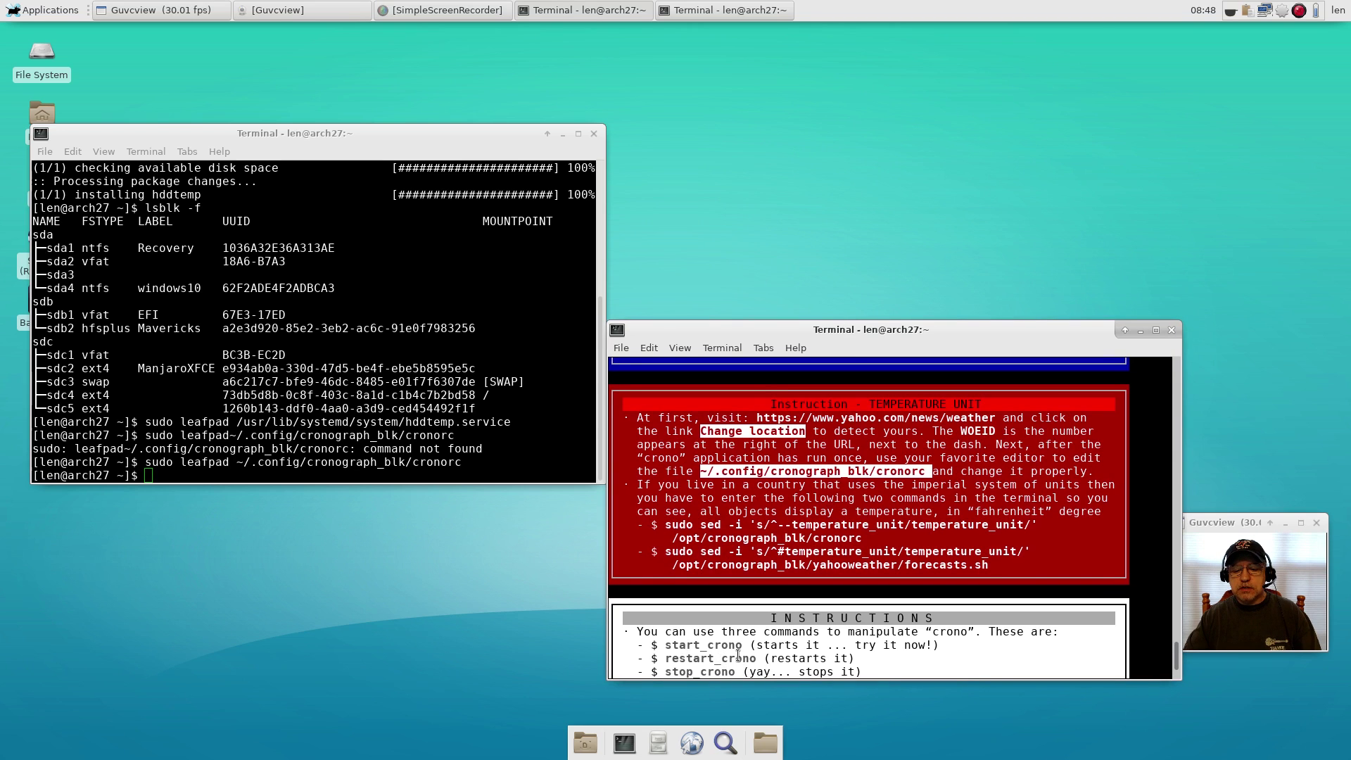
Step: Run start_crono in the command terminal to display the Cronograph clock and weather widget
{"action": "left_click", "coordinate": [150, 478]}
{"action": "type", "text": "start_crono"}
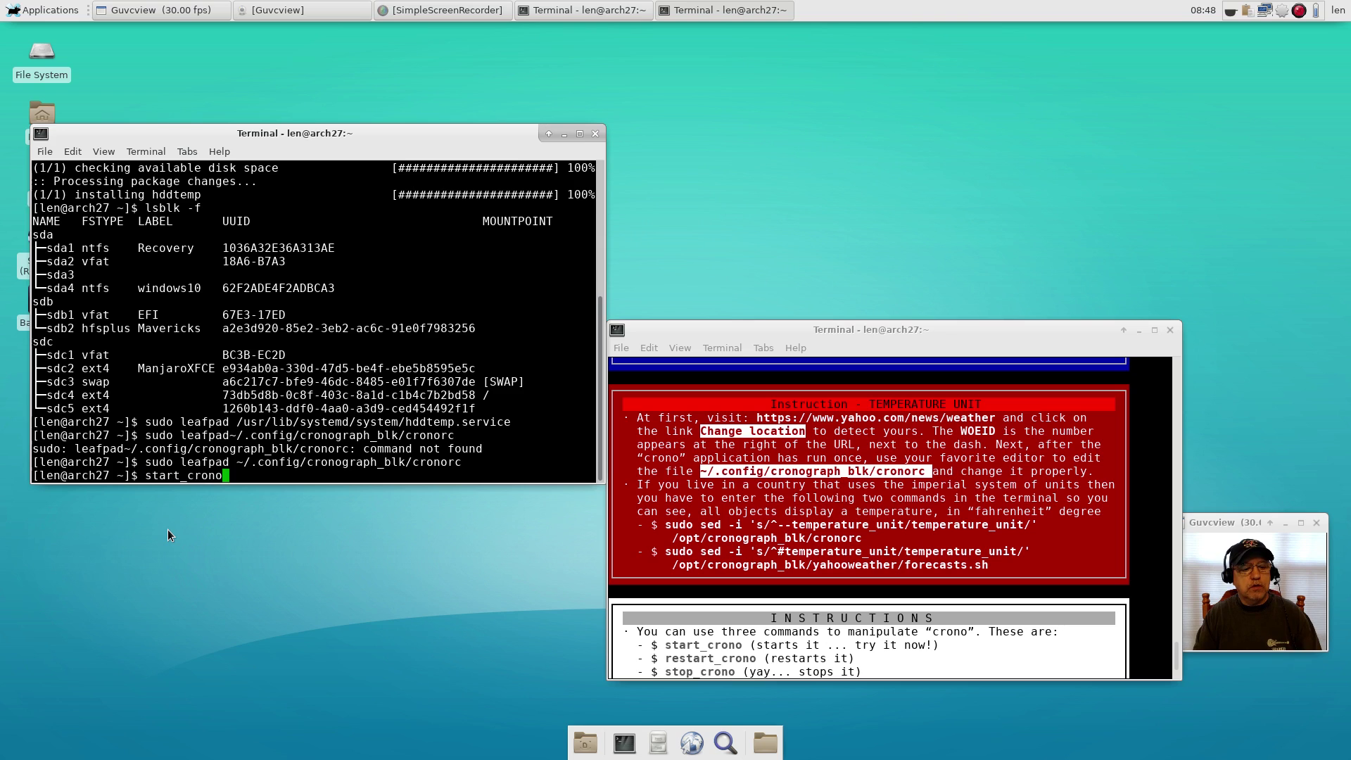
{"action": "key", "text": "Return"}
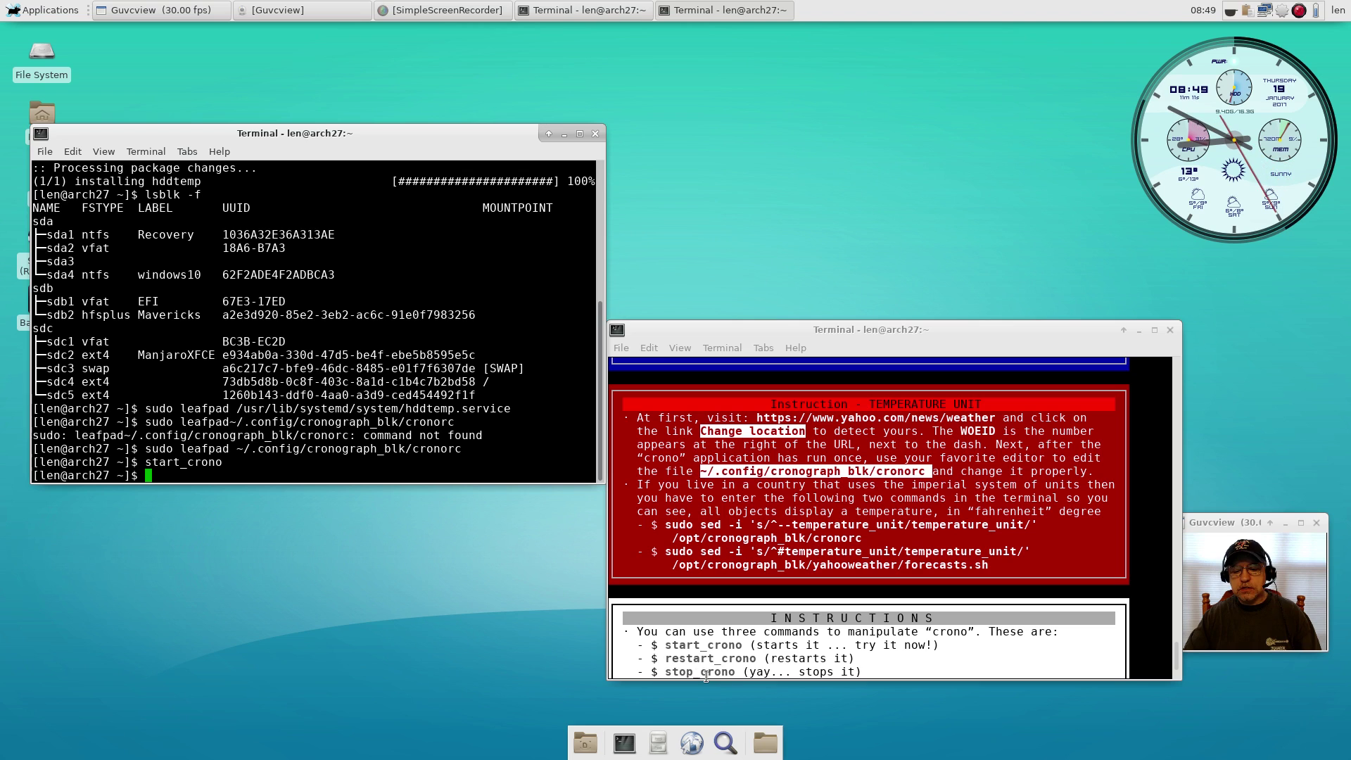
Step: Run stop_crono, dismiss the notification, and reopen cronorc in Leafpad from command history
{"action": "left_click", "coordinate": [776, 636]}
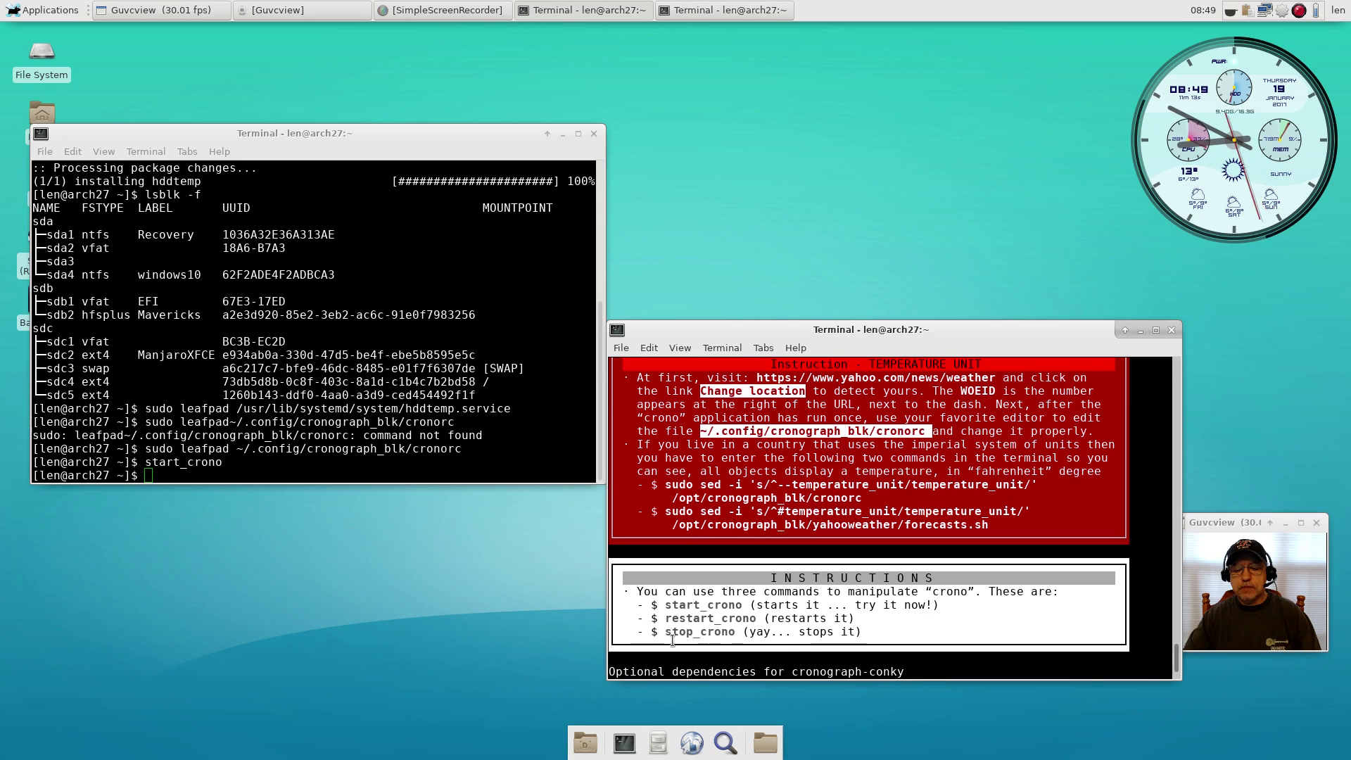
{"action": "left_click", "coordinate": [130, 465]}
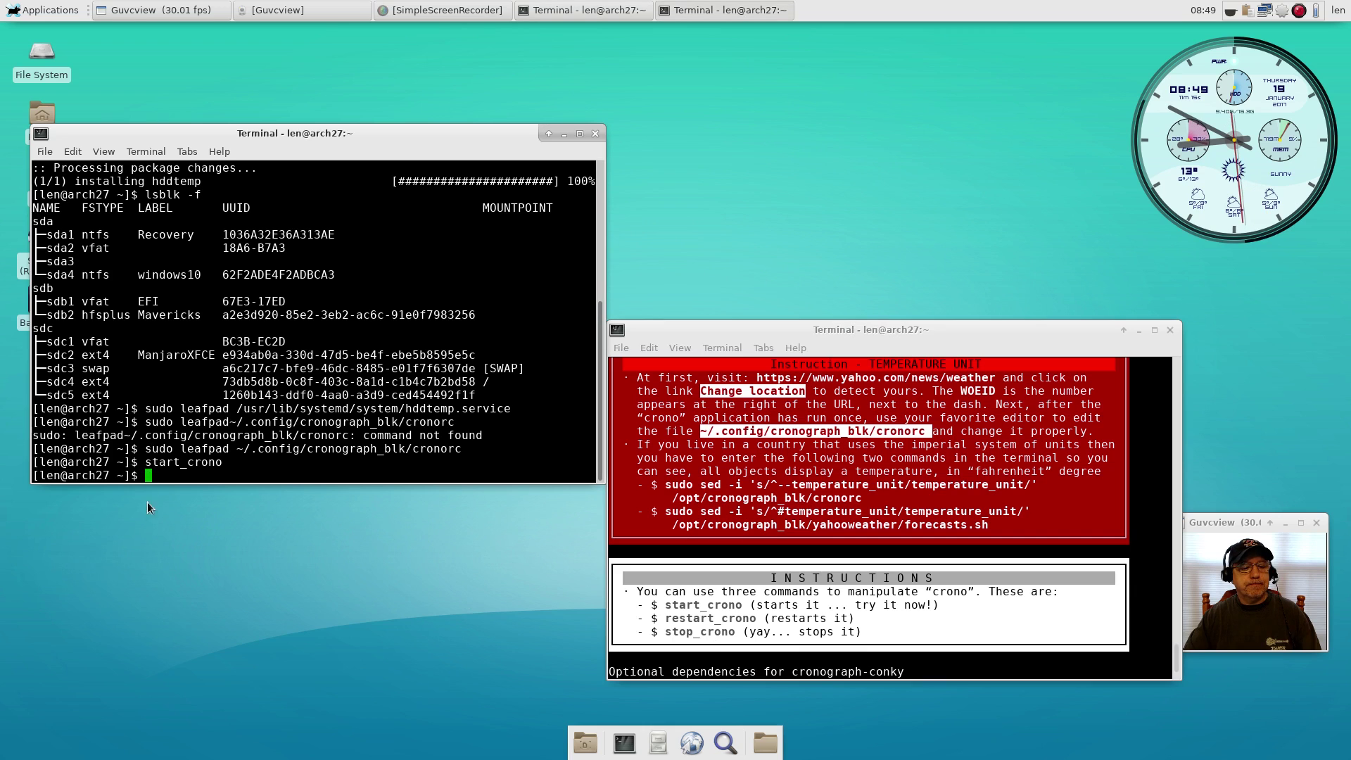
{"action": "type", "text": "stop"}
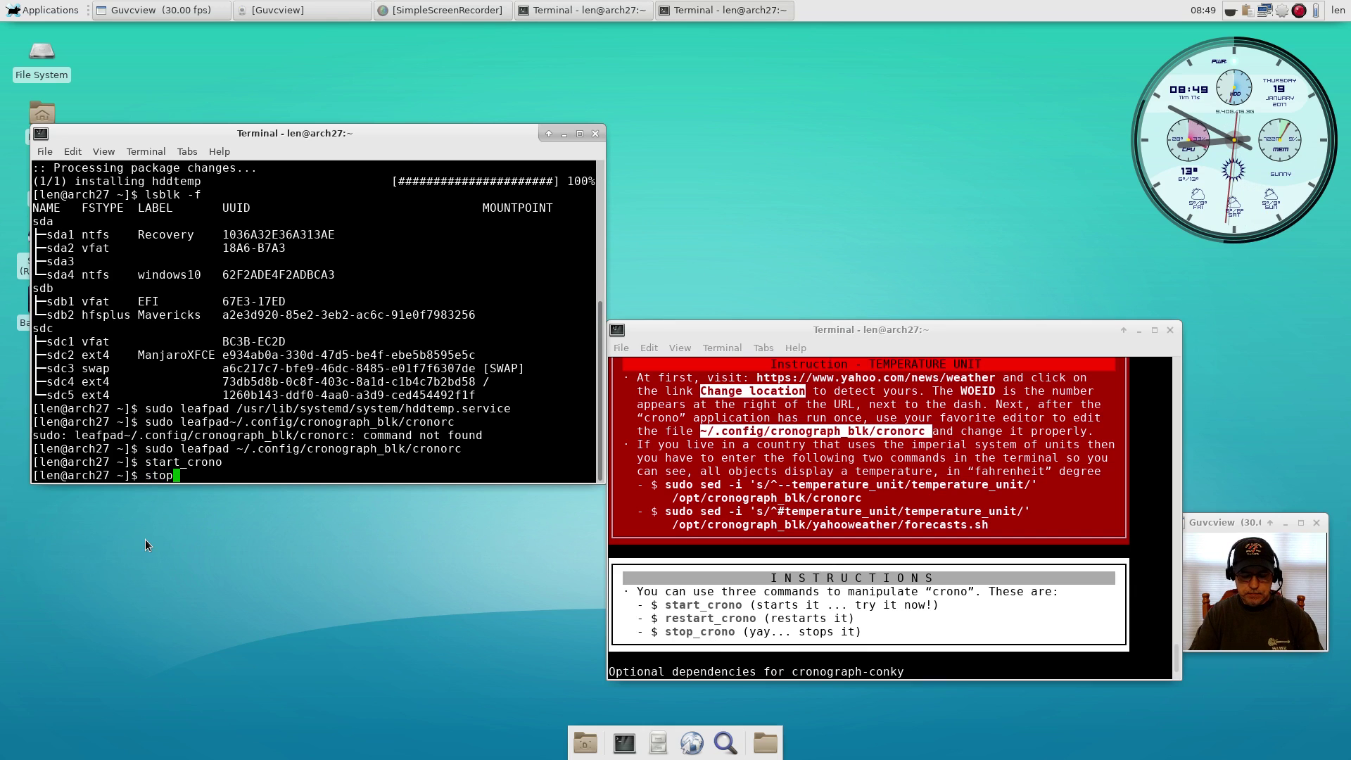
{"action": "type", "text": "_"}
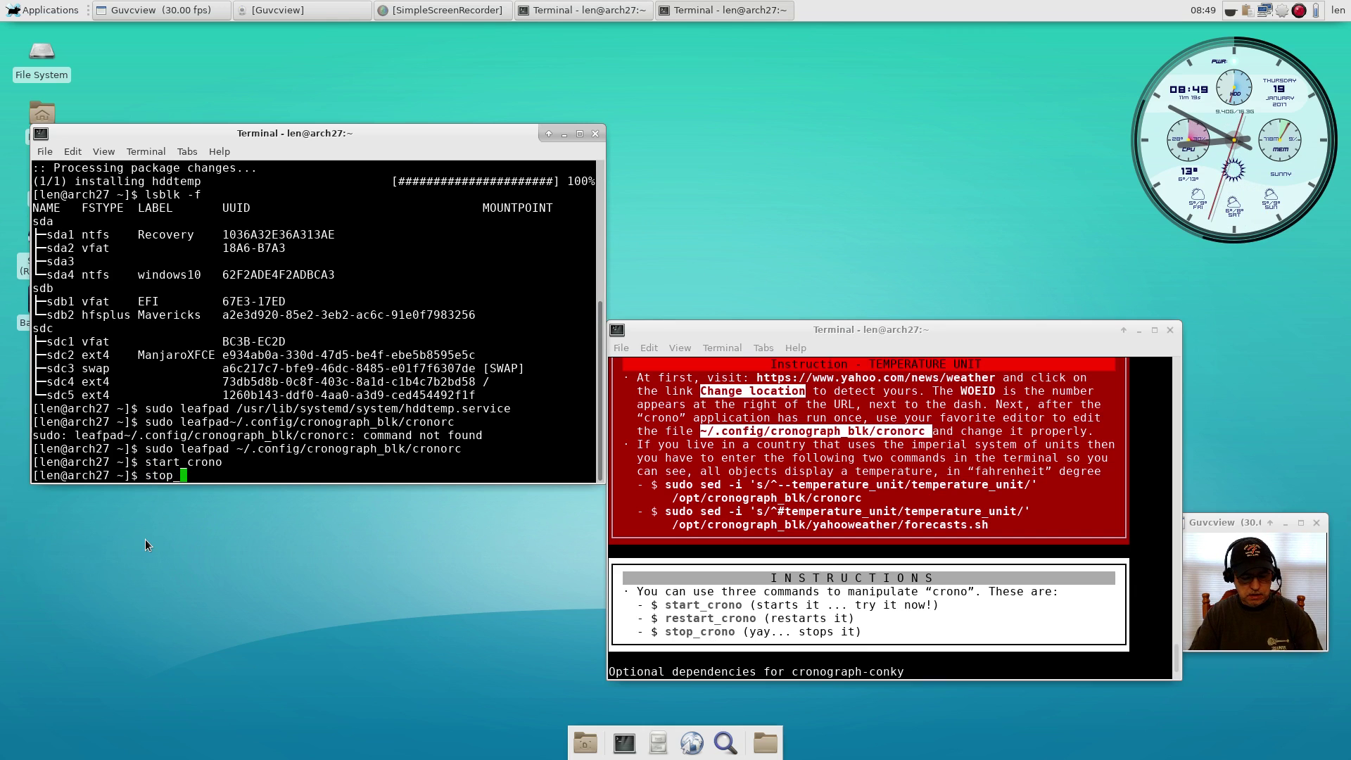
{"action": "type", "text": "crono"}
{"action": "key", "text": "Return"}
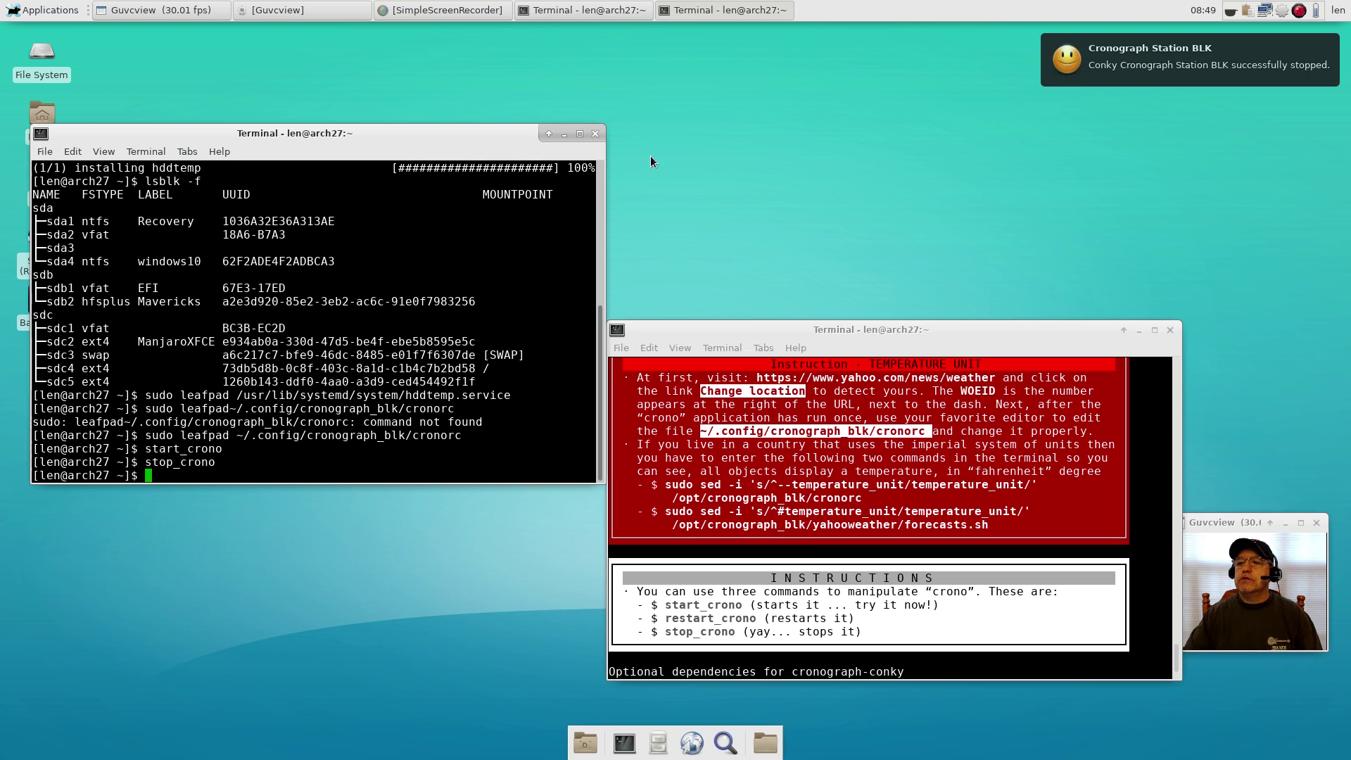
{"action": "left_click", "coordinate": [1218, 79]}
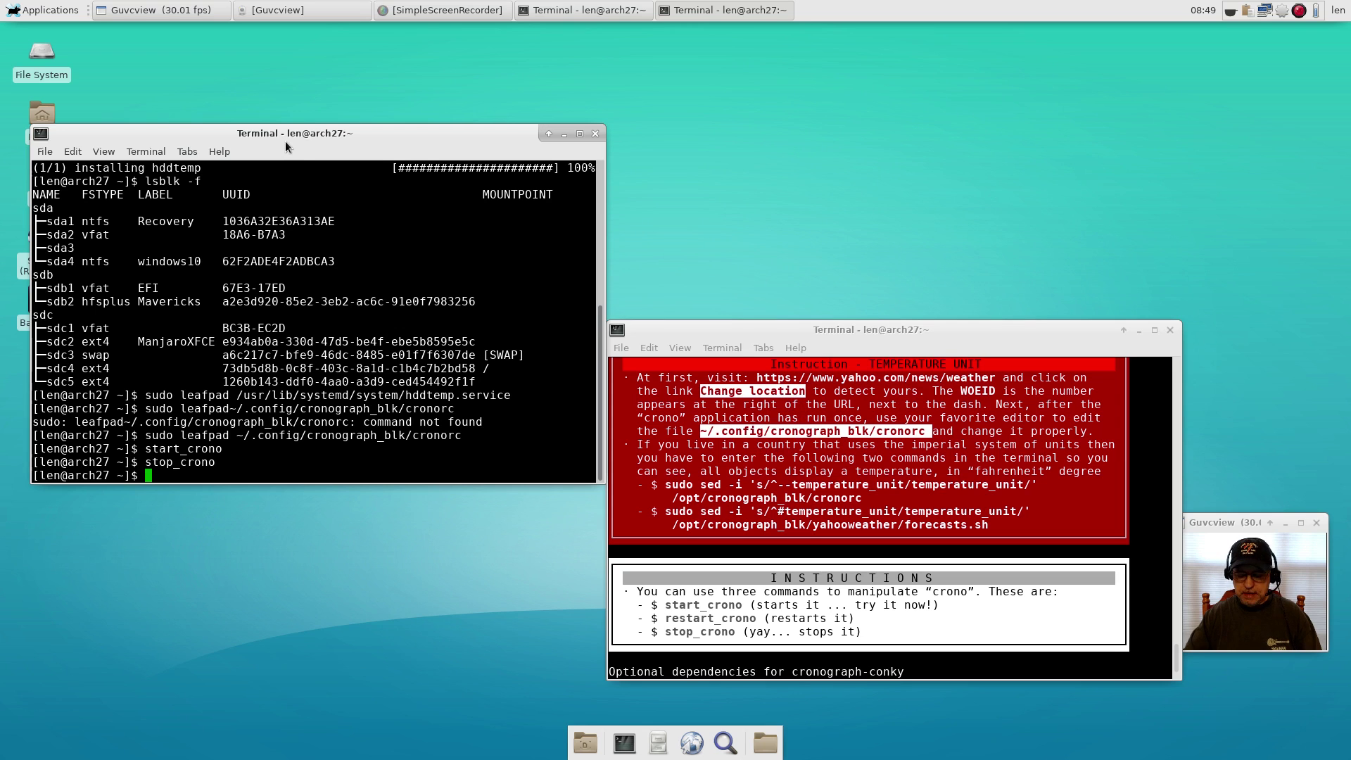
{"action": "key", "text": "Up"}
{"action": "key", "text": "Up"}
{"action": "key", "text": "Up"}
{"action": "key", "text": "Return"}
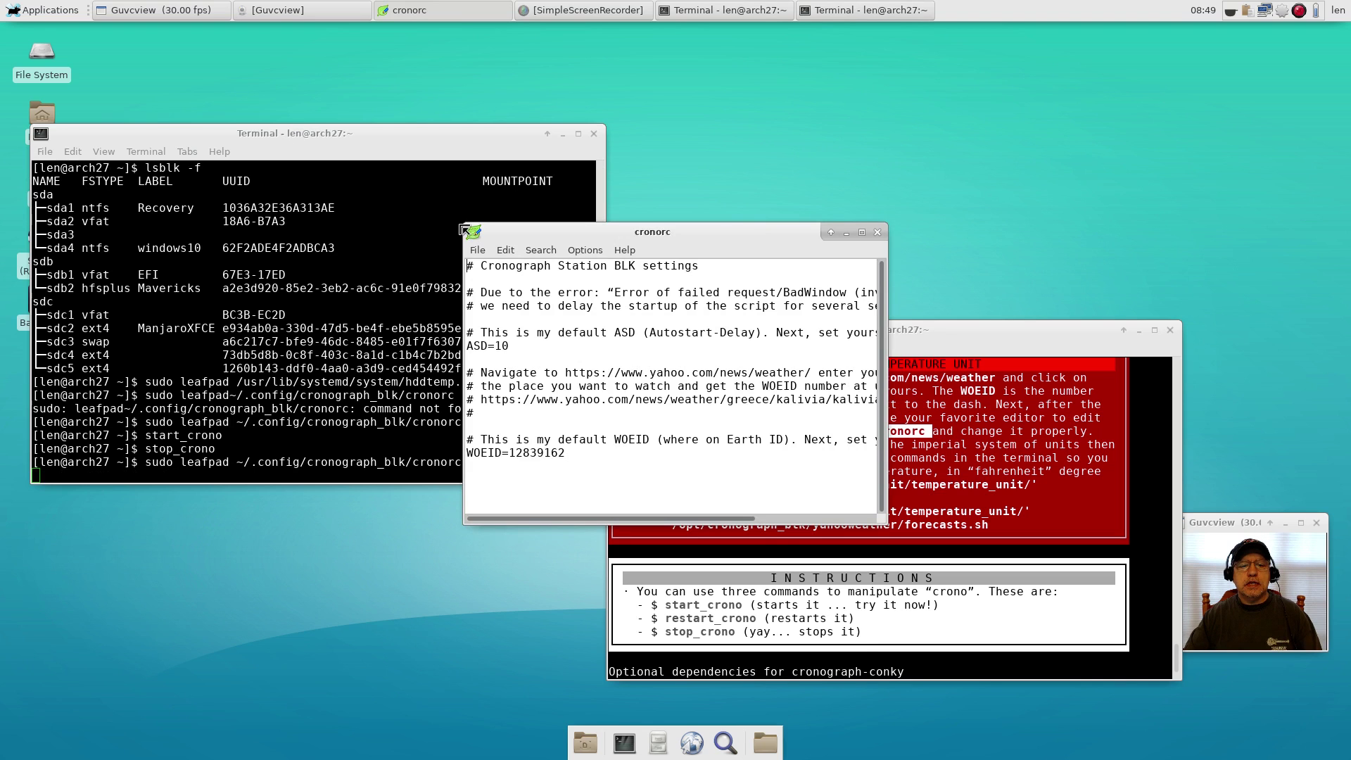
Step: Enlarge the editor, replace the cronorc WOEID with 2461239, save, and close Leafpad
{"action": "left_click_drag", "start_coordinate": [463, 224], "coordinate": [261, 65]}
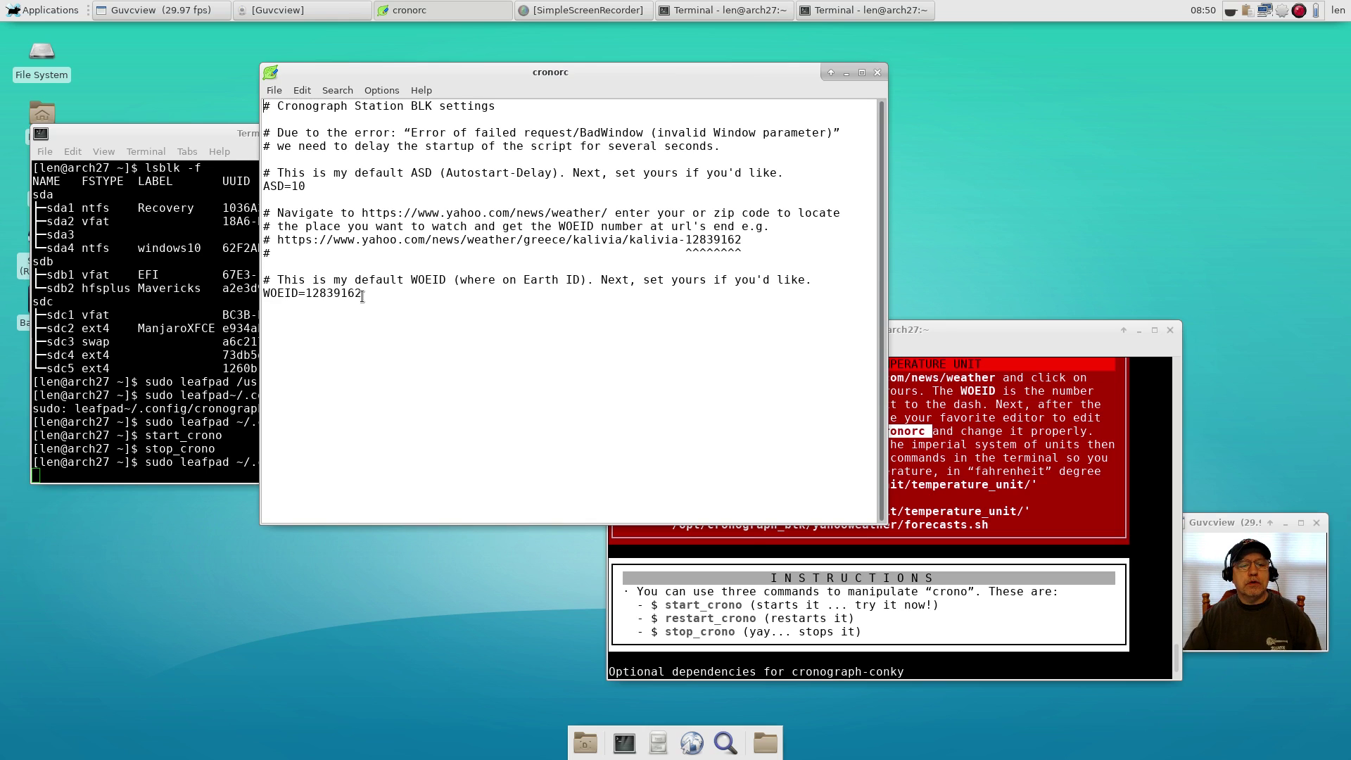
{"action": "key", "text": "BackSpace"}
{"action": "key", "text": "BackSpace"}
{"action": "key", "text": "BackSpace"}
{"action": "key", "text": "BackSpace"}
{"action": "key", "text": "BackSpace"}
{"action": "key", "text": "BackSpace"}
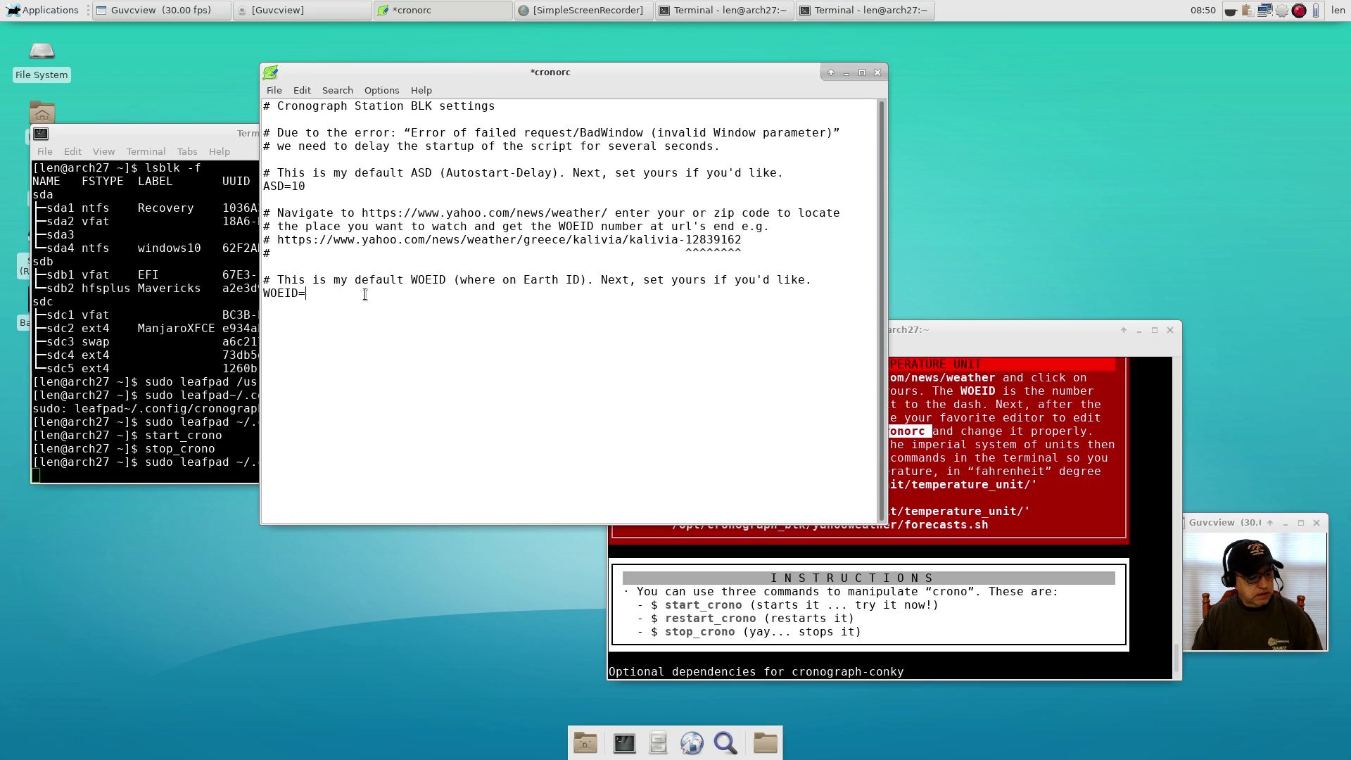
{"action": "type", "text": "24612"}
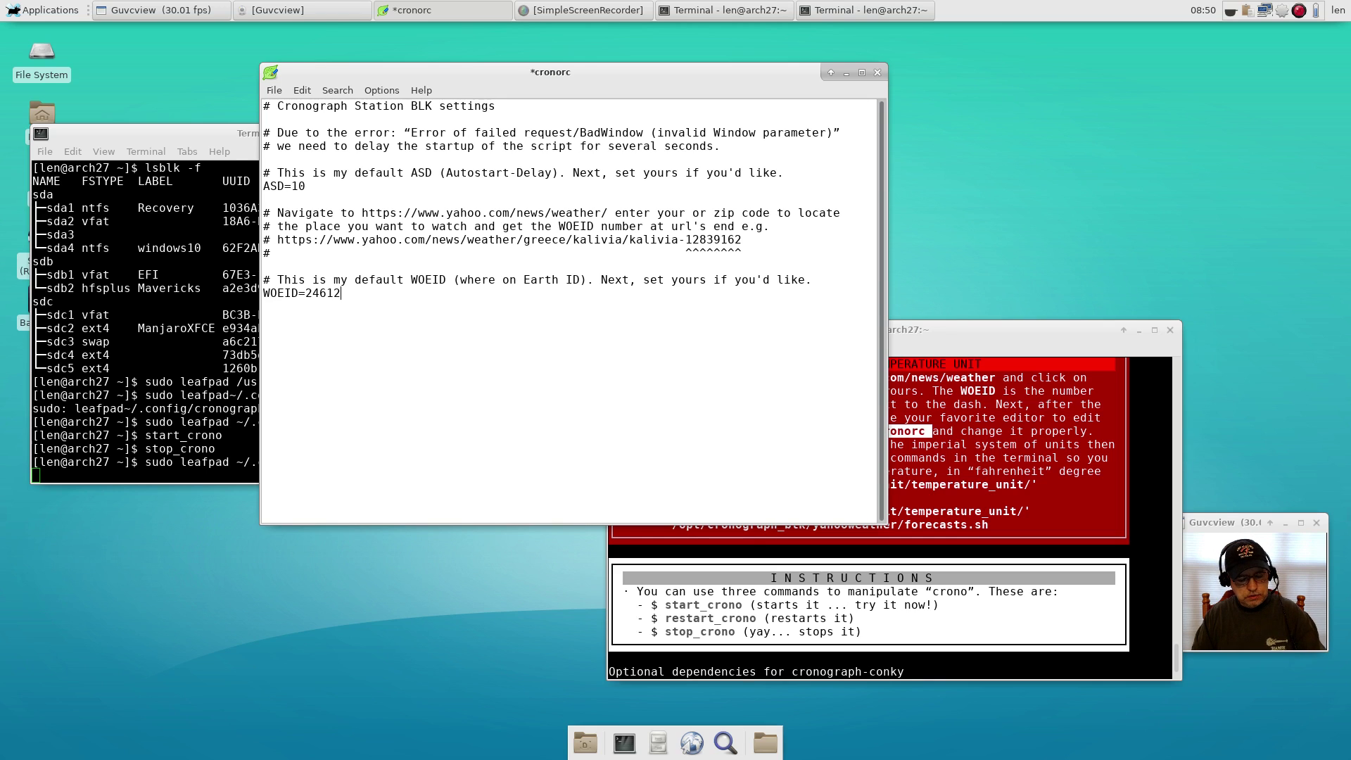
{"action": "type", "text": "39"}
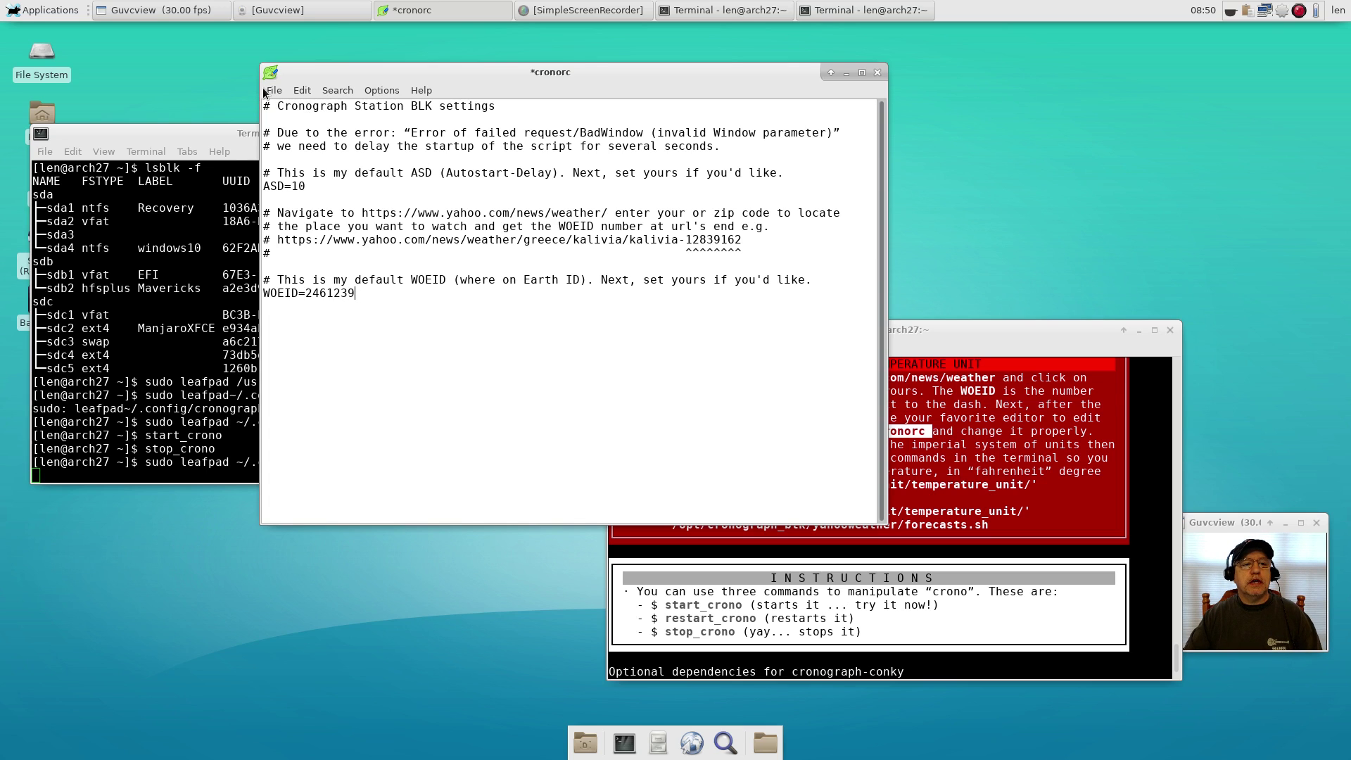
{"action": "left_click", "coordinate": [265, 88]}
{"action": "left_click", "coordinate": [285, 141]}
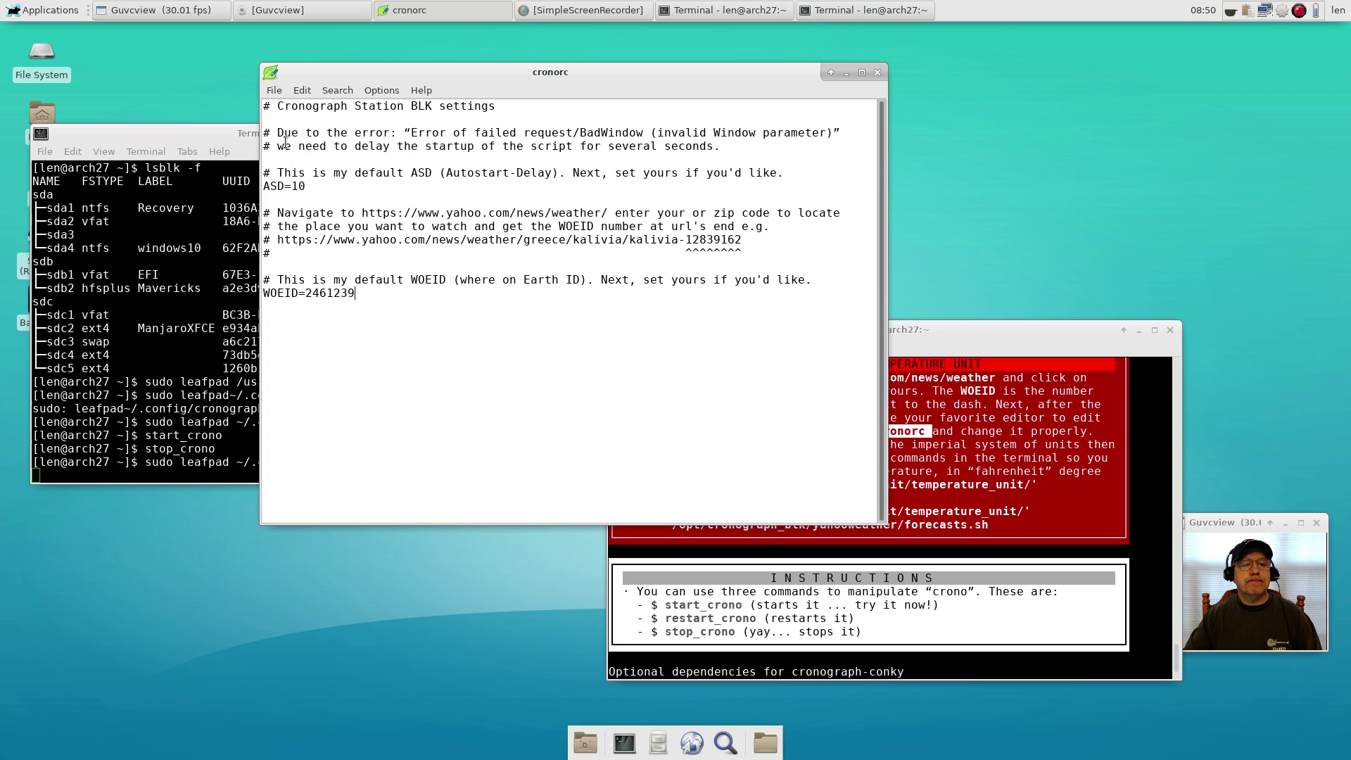
{"action": "left_click", "coordinate": [877, 72]}
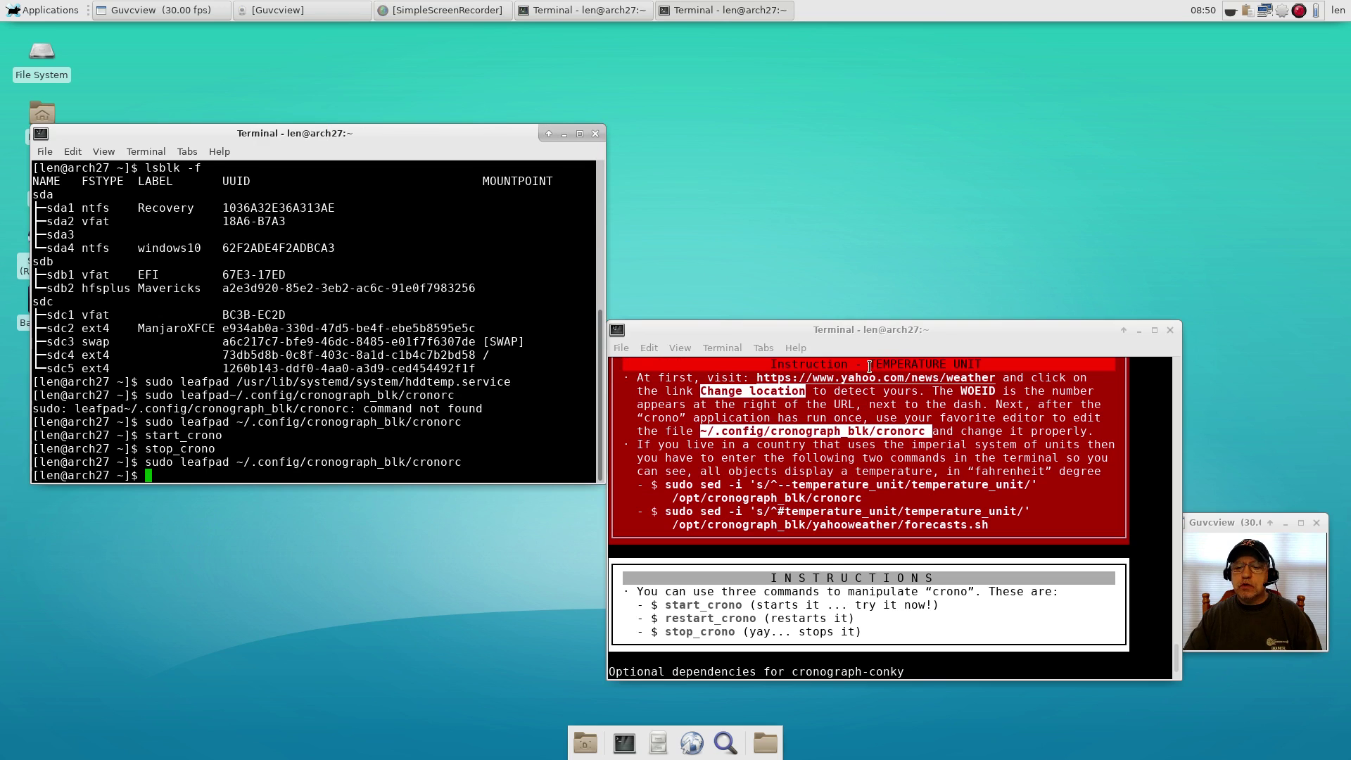
Step: Copy the first sed command, sudo sed -i 's/^--temperature_unit/temperature_unit/', to the prompt, trimming its trailing space
{"action": "left_click_drag", "start_coordinate": [871, 335], "coordinate": [846, 303]}
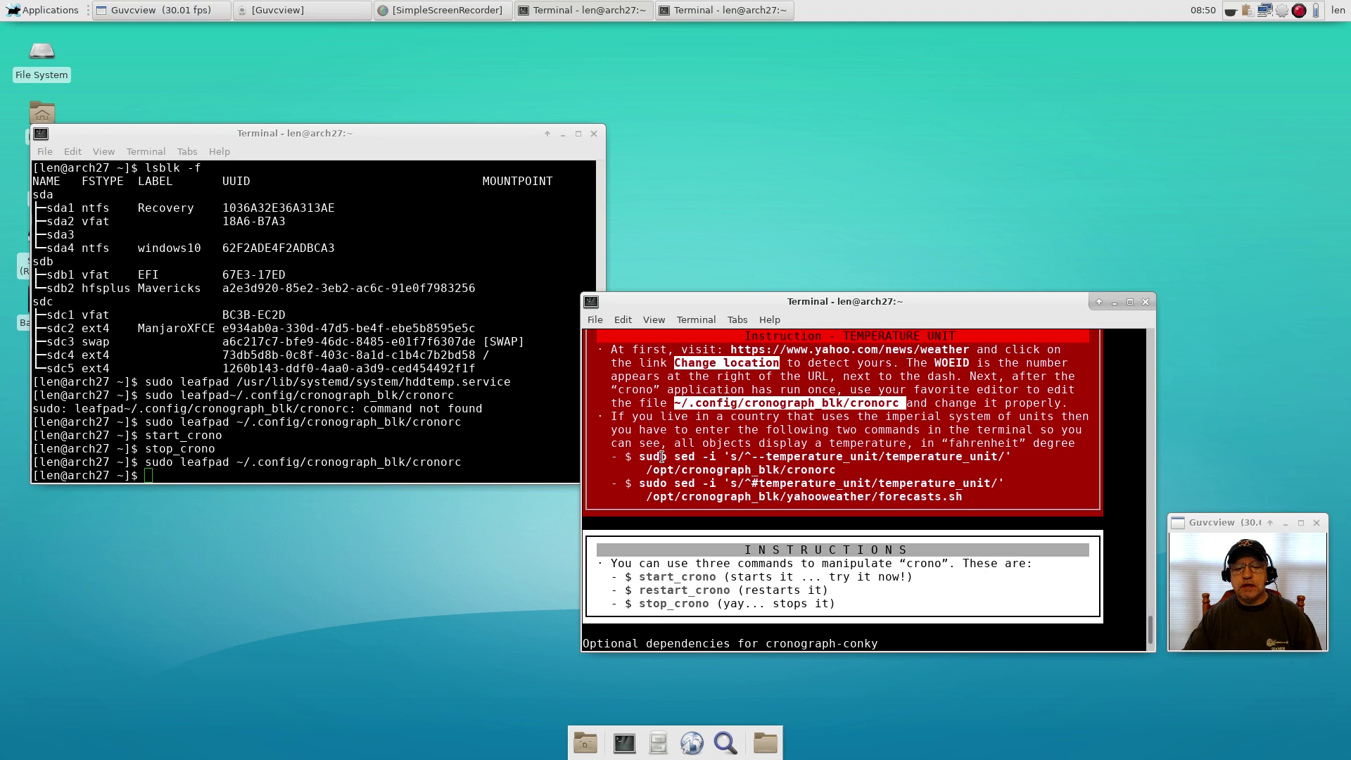
{"action": "left_click_drag", "start_coordinate": [636, 458], "coordinate": [1005, 458]}
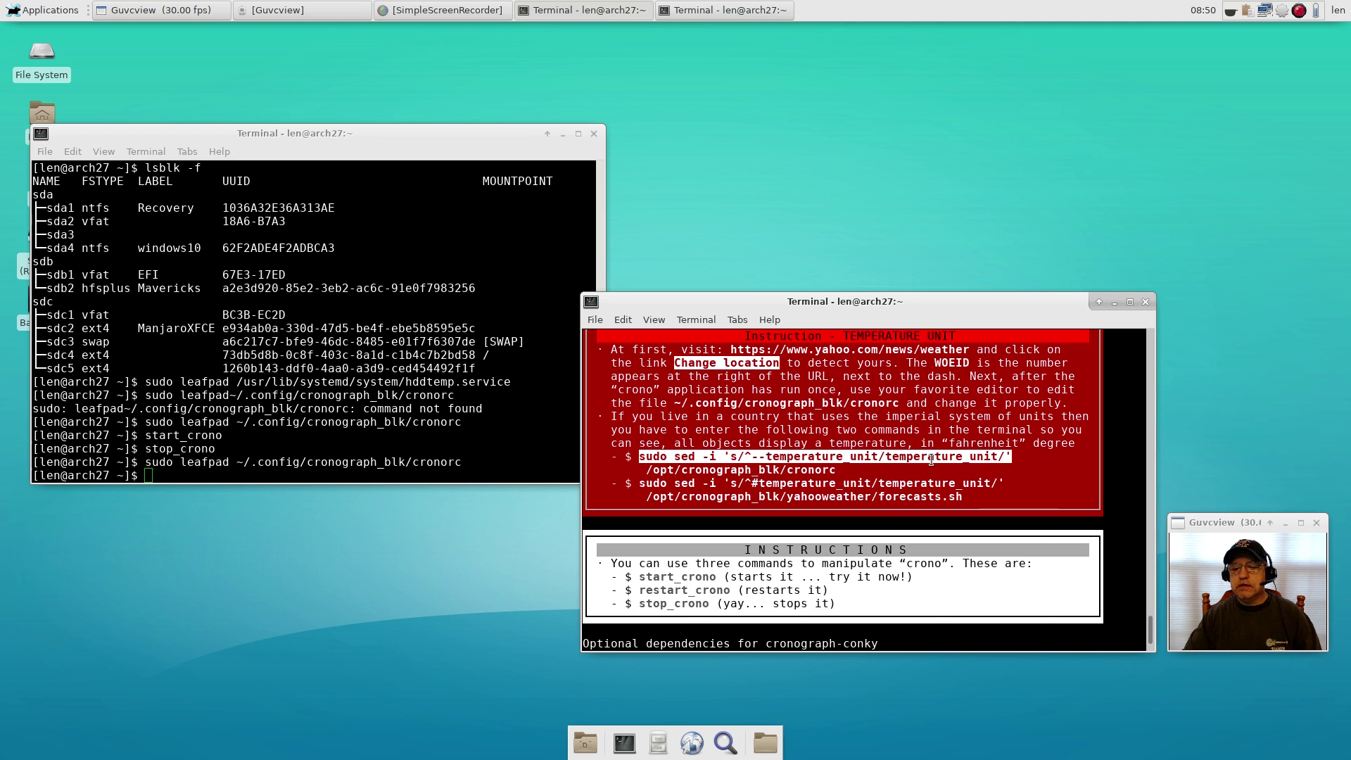
{"action": "right_click", "coordinate": [933, 462]}
{"action": "left_click", "coordinate": [964, 504]}
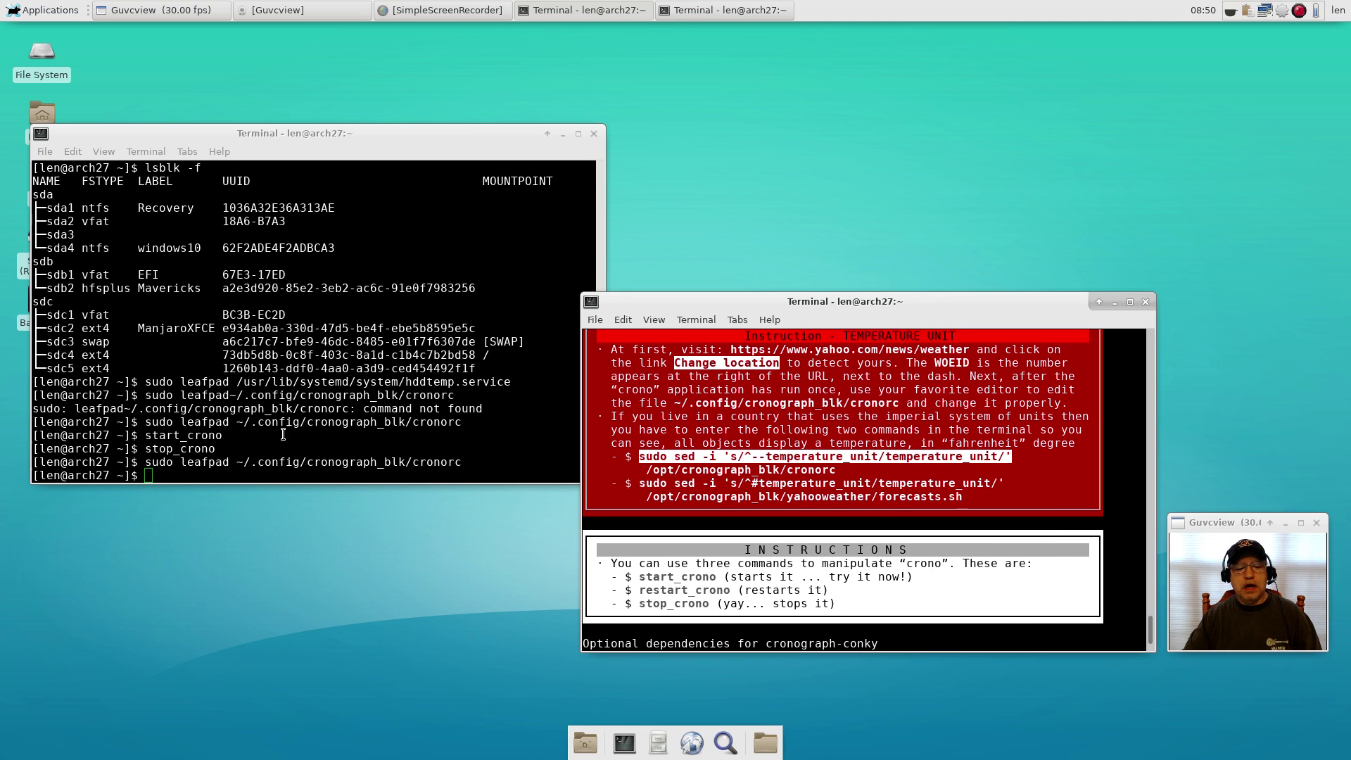
{"action": "left_click", "coordinate": [150, 478]}
{"action": "right_click", "coordinate": [150, 477]}
{"action": "left_click", "coordinate": [174, 535]}
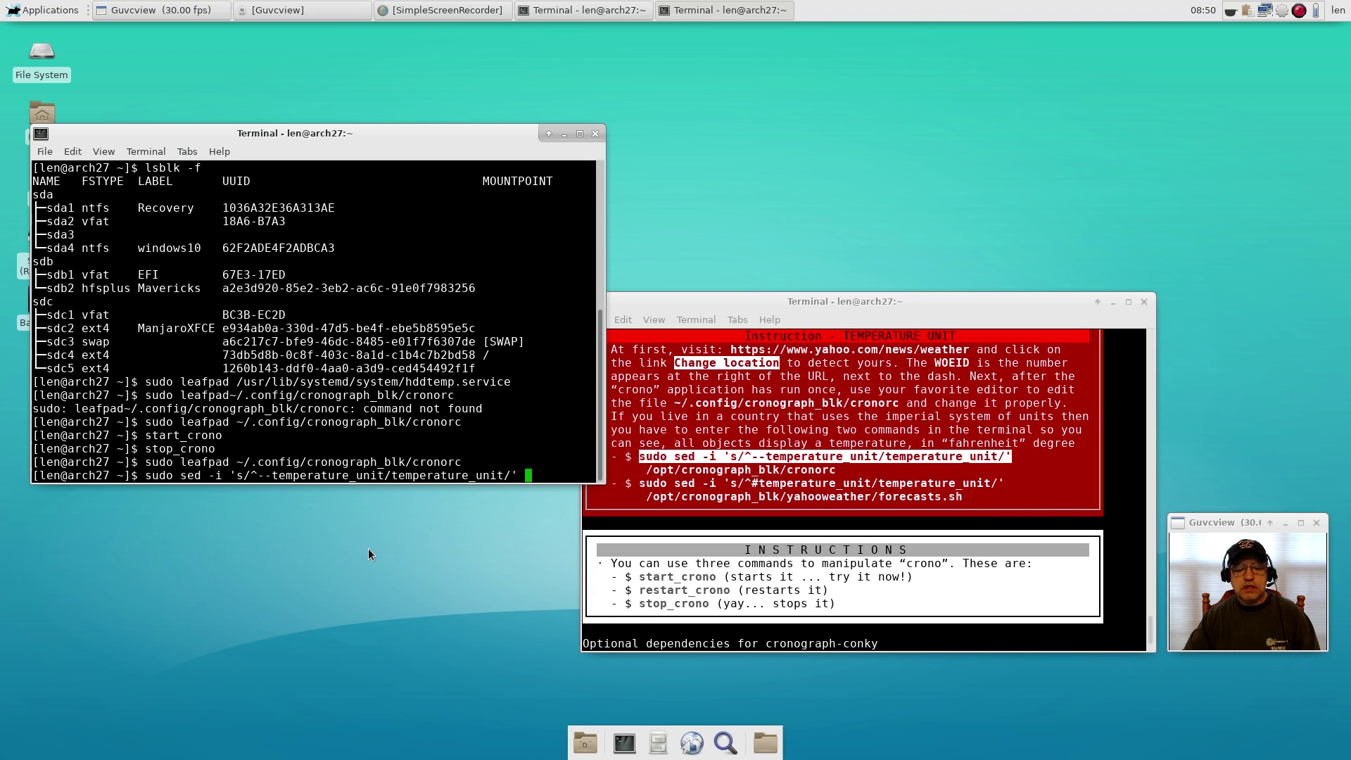
{"action": "key", "text": "BackSpace"}
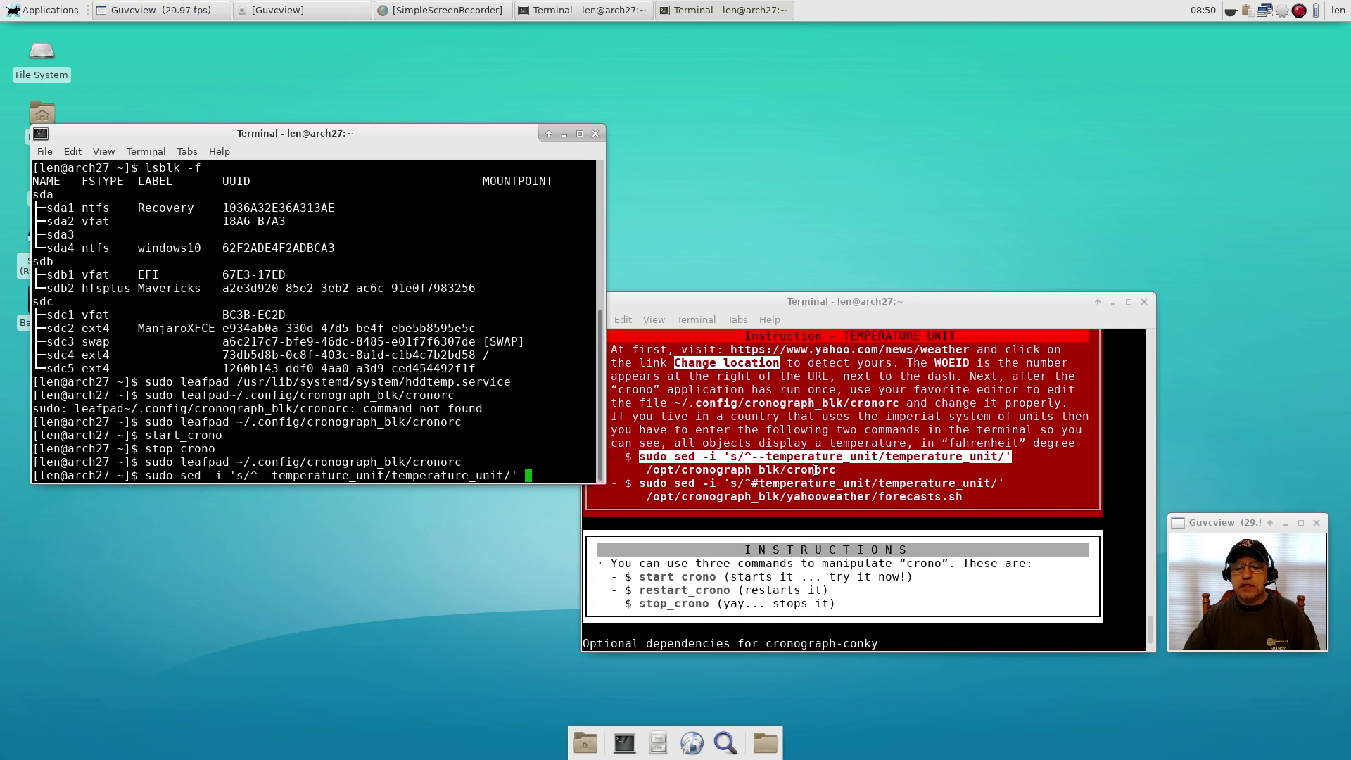
Step: Append the /opt/cronograph_blk/cronorc path to the pasted sed command
{"action": "left_click_drag", "start_coordinate": [836, 470], "coordinate": [647, 470]}
{"action": "right_click", "coordinate": [648, 470]}
{"action": "left_click", "coordinate": [679, 517]}
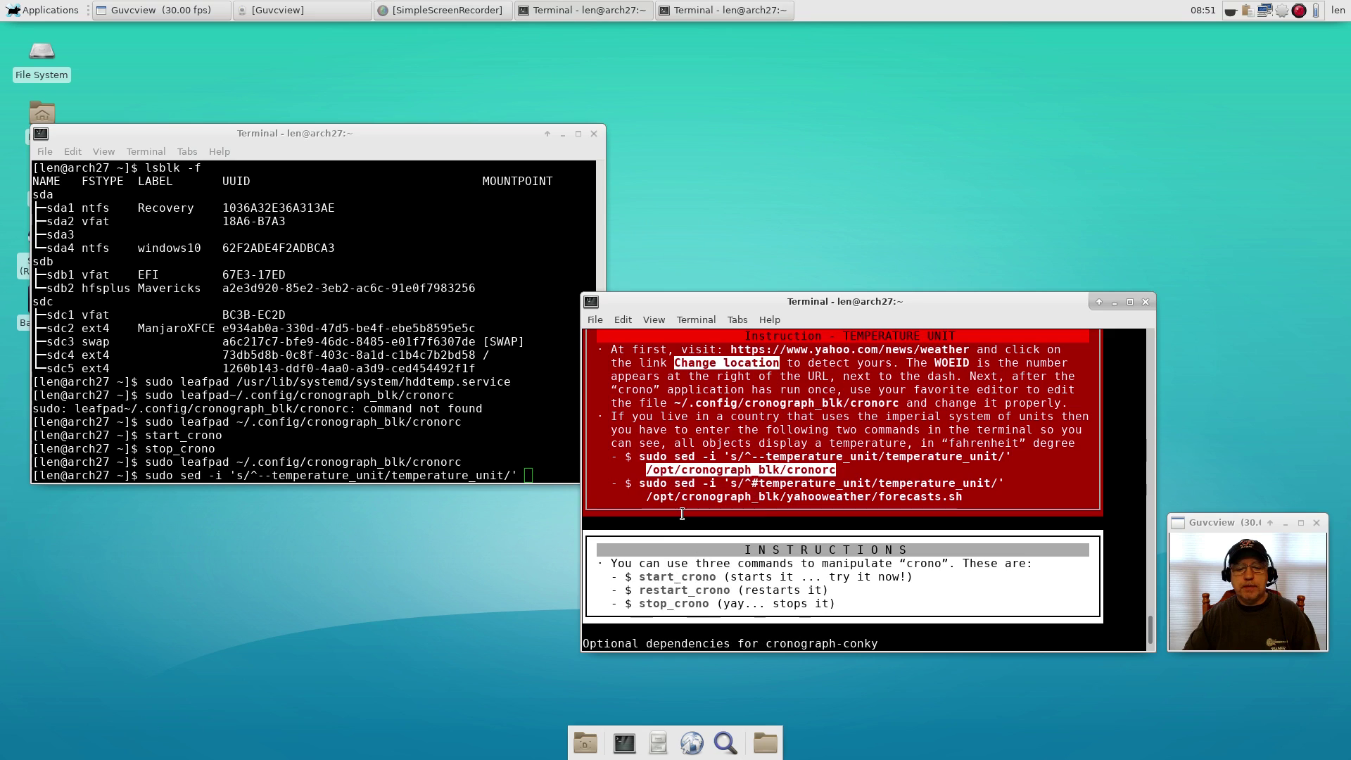
{"action": "left_click", "coordinate": [527, 471]}
{"action": "right_click", "coordinate": [526, 476]}
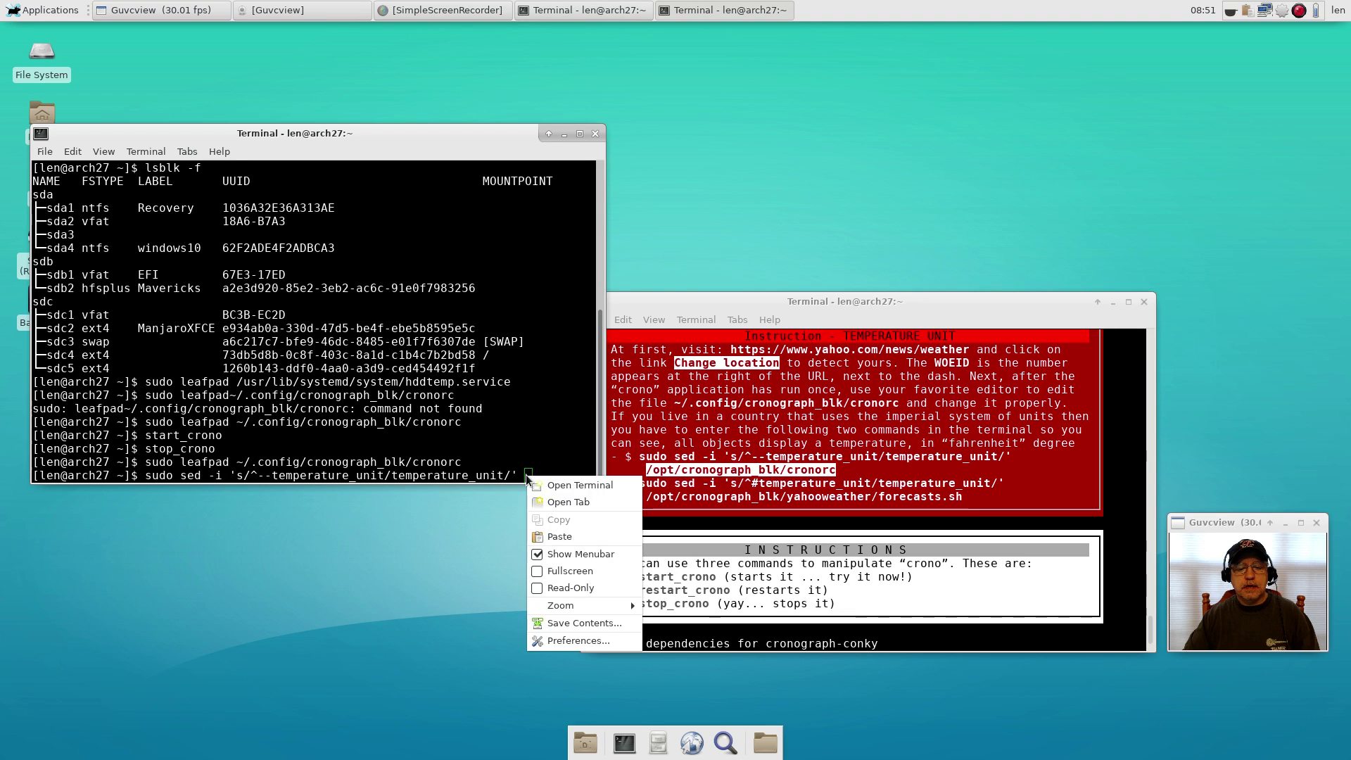
{"action": "left_click", "coordinate": [560, 537]}
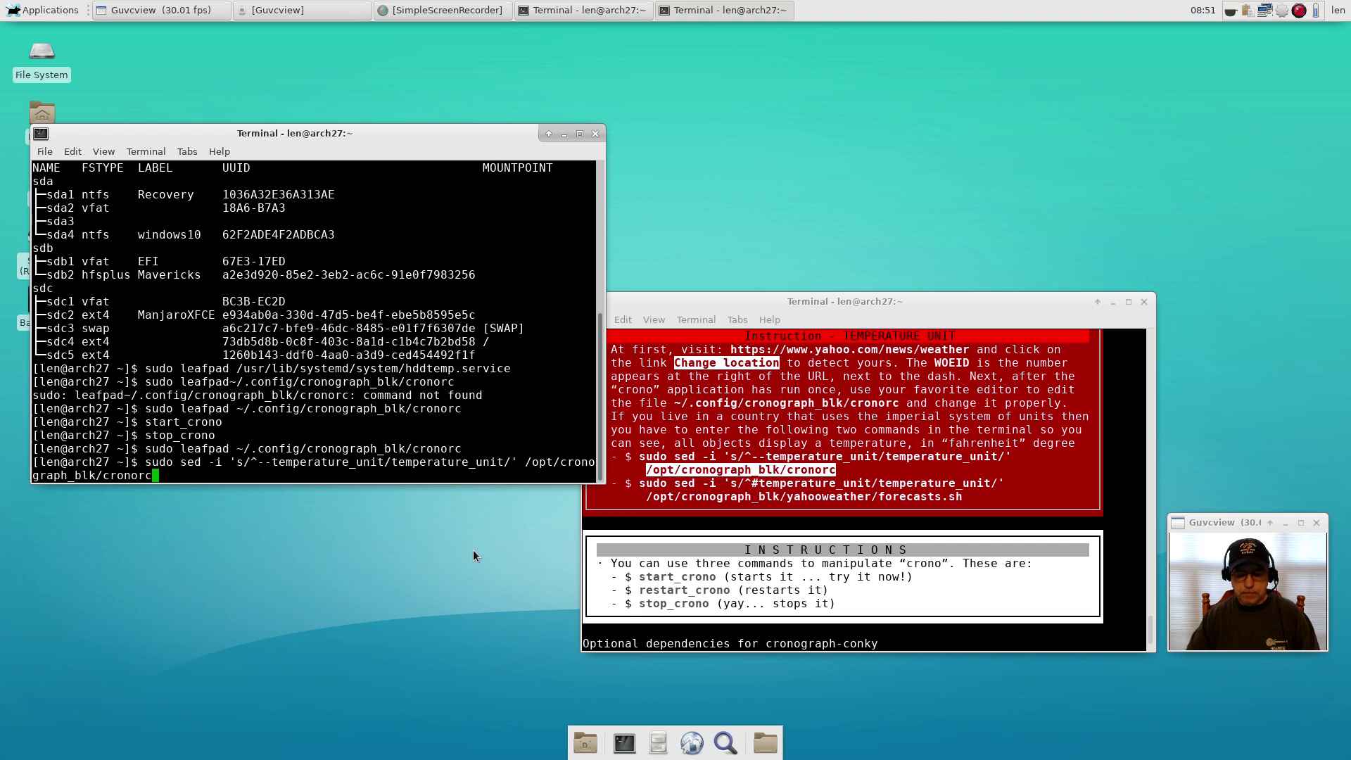
Step: Run the cronorc sed edit, then paste the second sed command at the new prompt
{"action": "key", "text": "Return"}
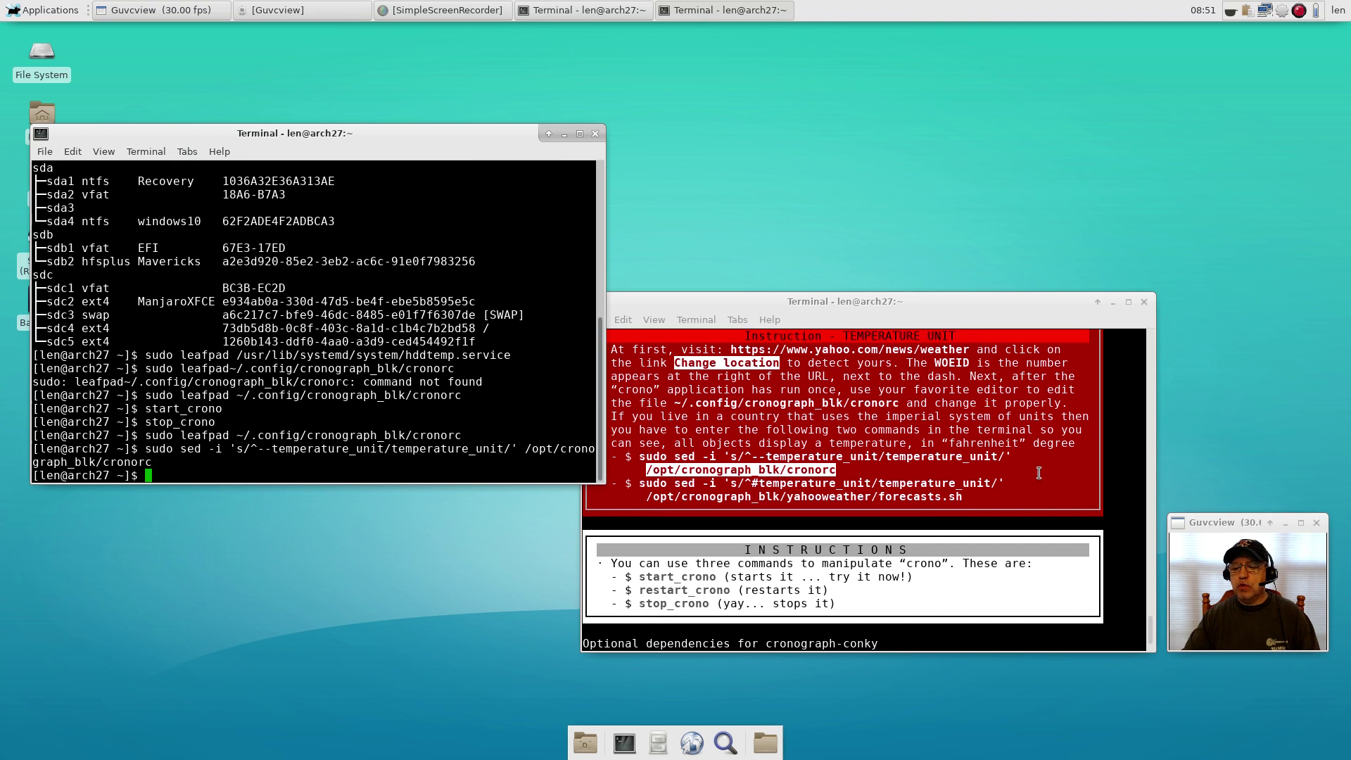
{"action": "left_click_drag", "start_coordinate": [1006, 482], "coordinate": [636, 485]}
{"action": "right_click", "coordinate": [651, 483]}
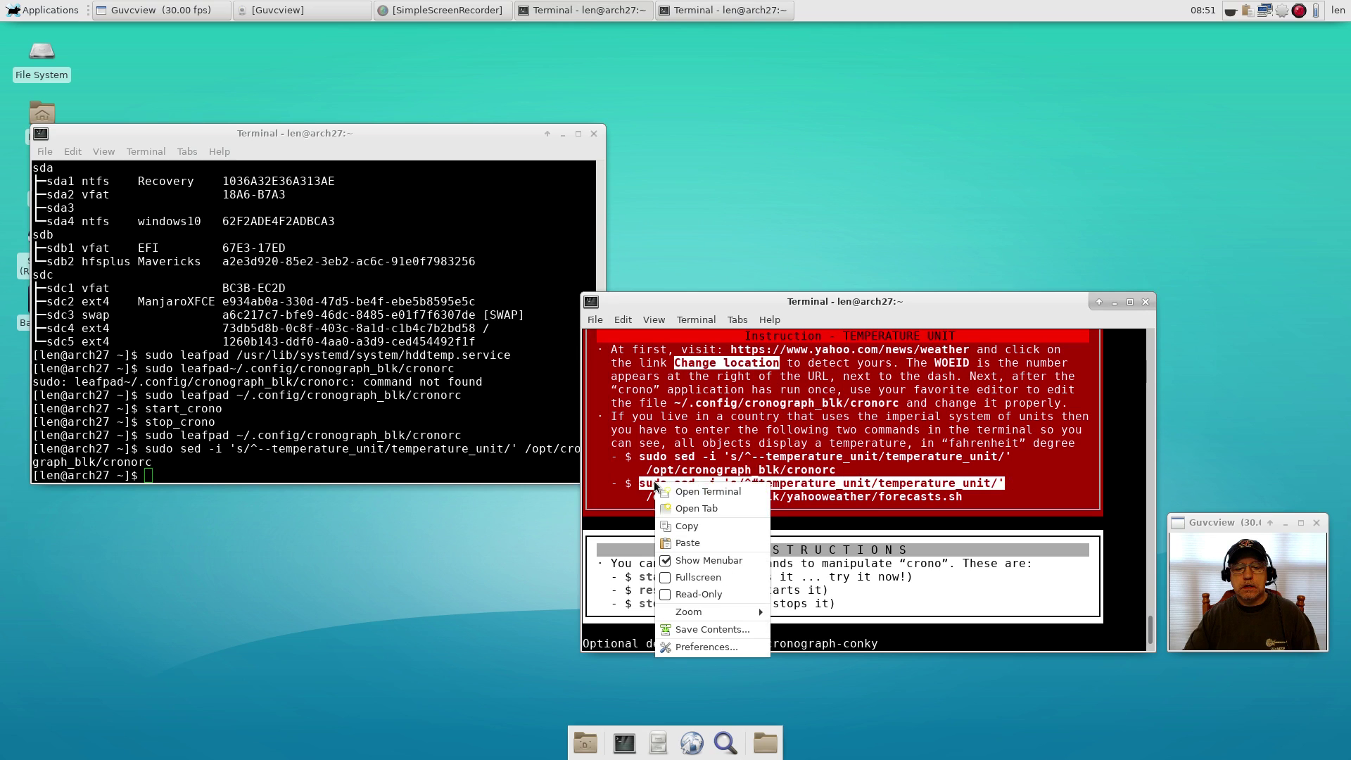
{"action": "left_click", "coordinate": [686, 527]}
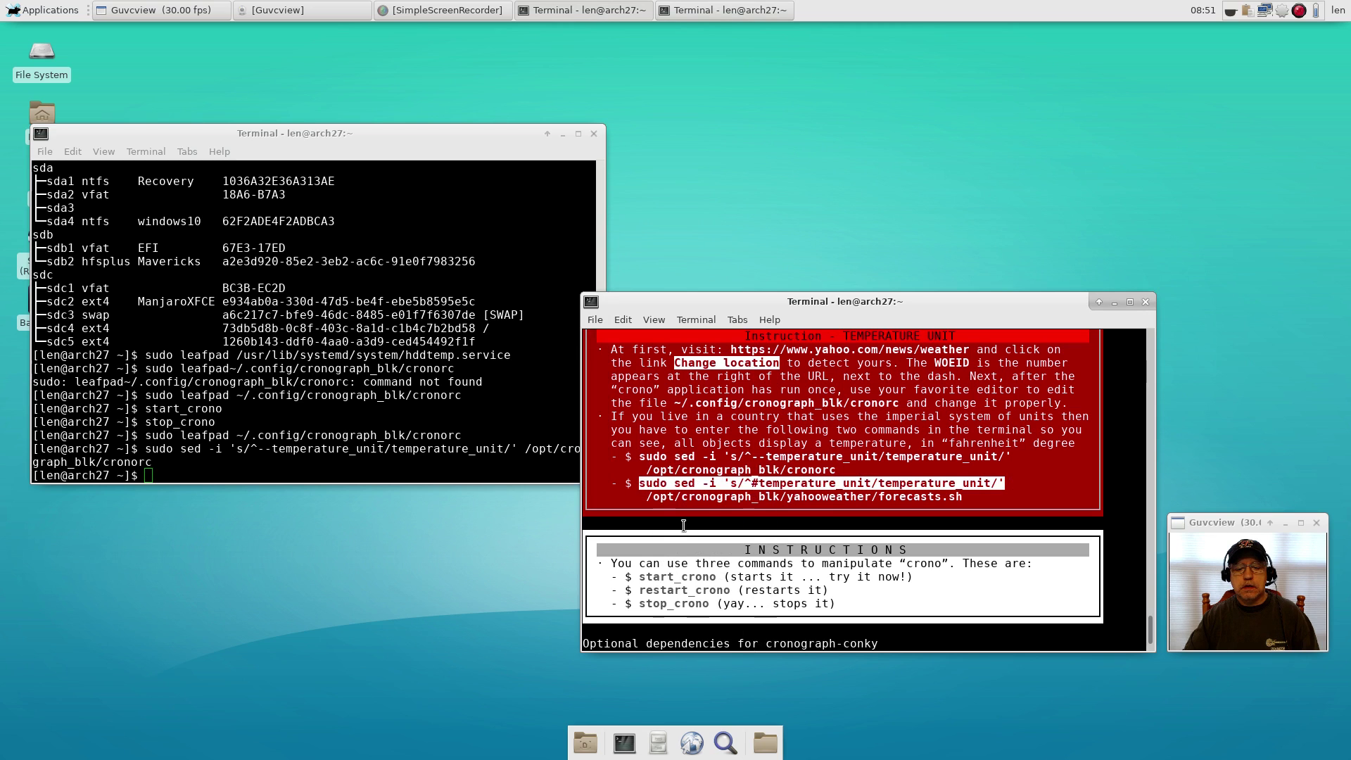
{"action": "right_click", "coordinate": [149, 469]}
{"action": "left_click", "coordinate": [176, 547]}
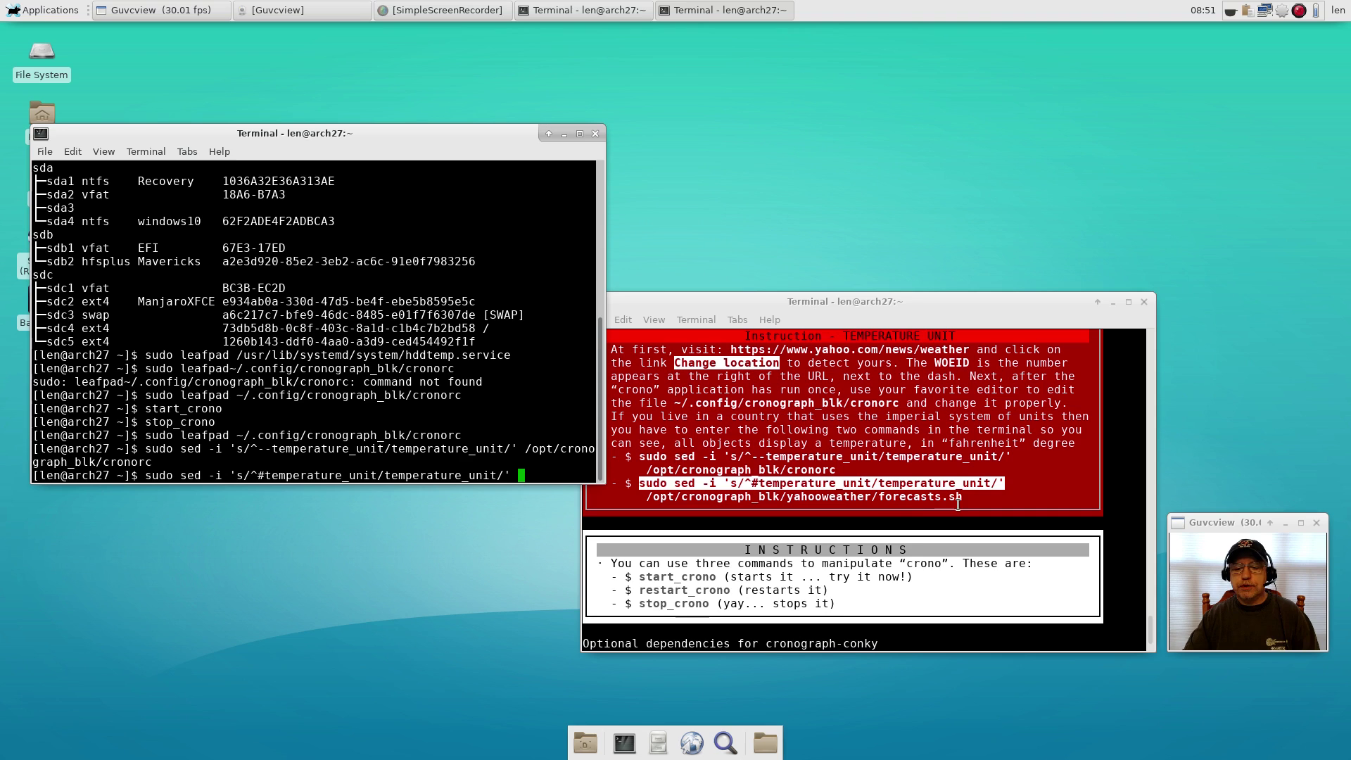
Step: Add the /opt/cronograph_blk/yahooweather/forecasts.sh path to the second sed command and run it
{"action": "left_click_drag", "start_coordinate": [963, 497], "coordinate": [649, 499]}
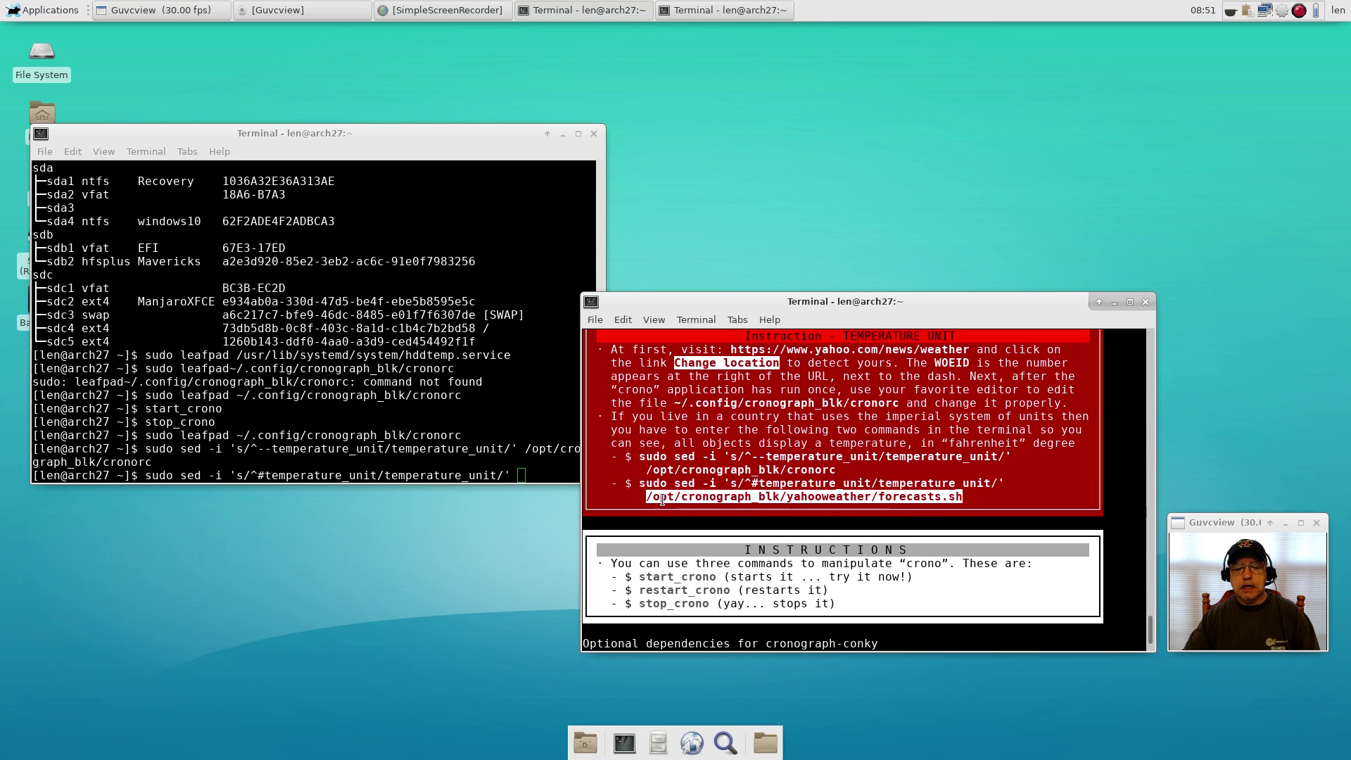
{"action": "right_click", "coordinate": [662, 499]}
{"action": "left_click", "coordinate": [678, 547]}
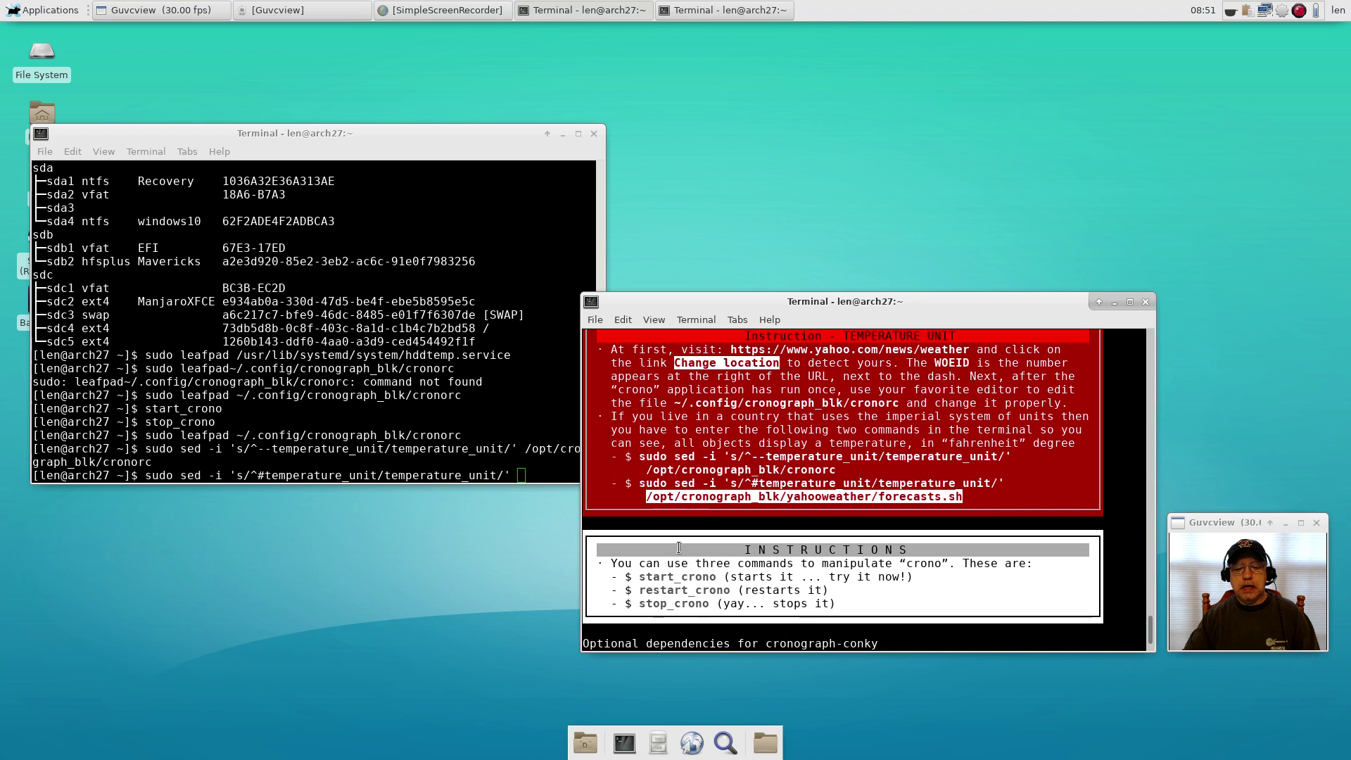
{"action": "left_click", "coordinate": [523, 476]}
{"action": "right_click", "coordinate": [524, 476]}
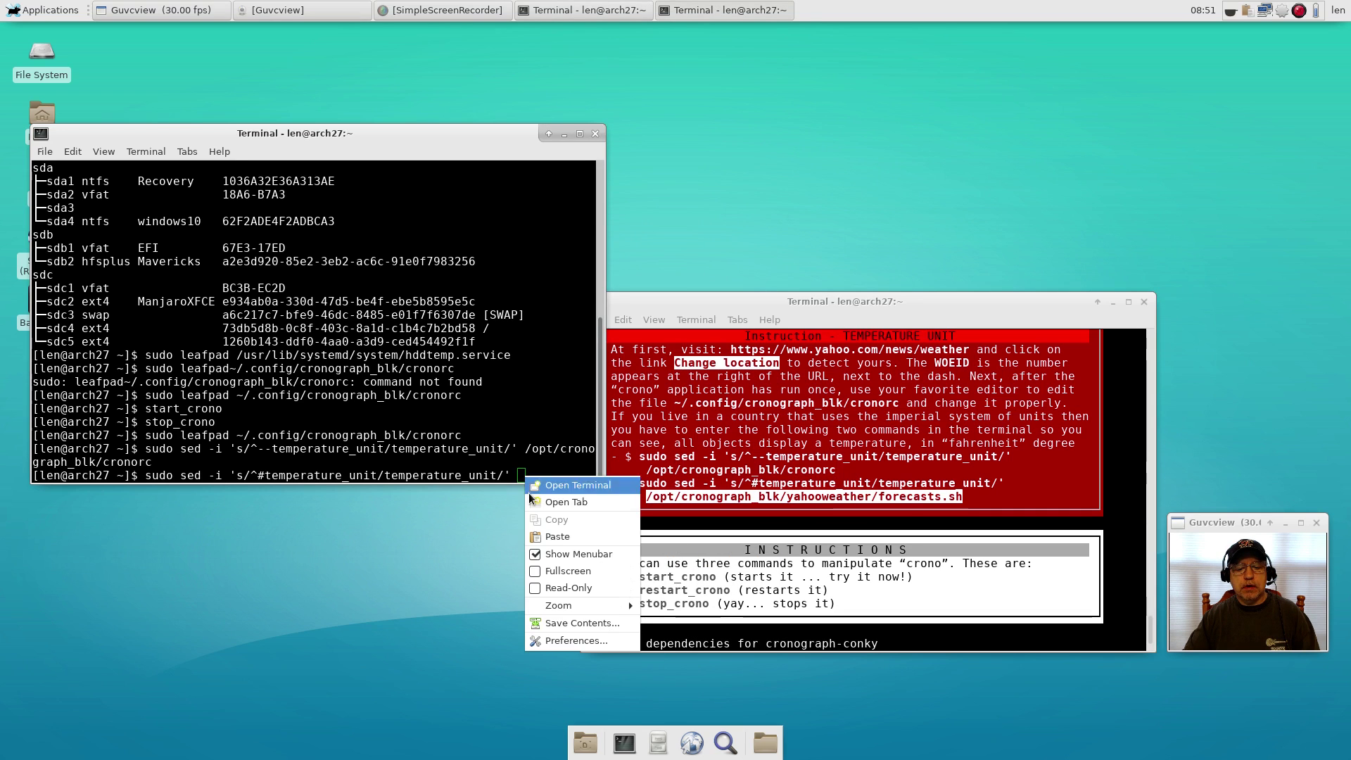
{"action": "left_click", "coordinate": [544, 539]}
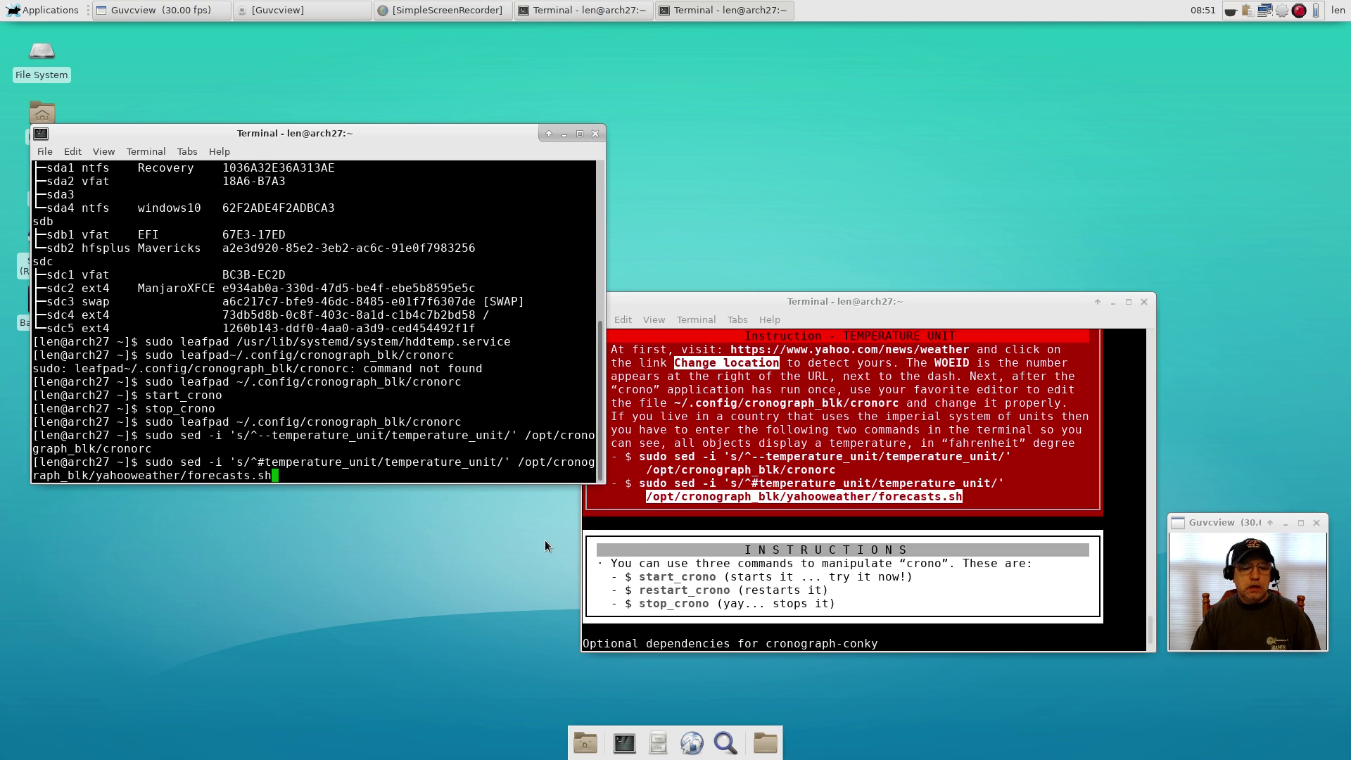
{"action": "key", "text": "Return"}
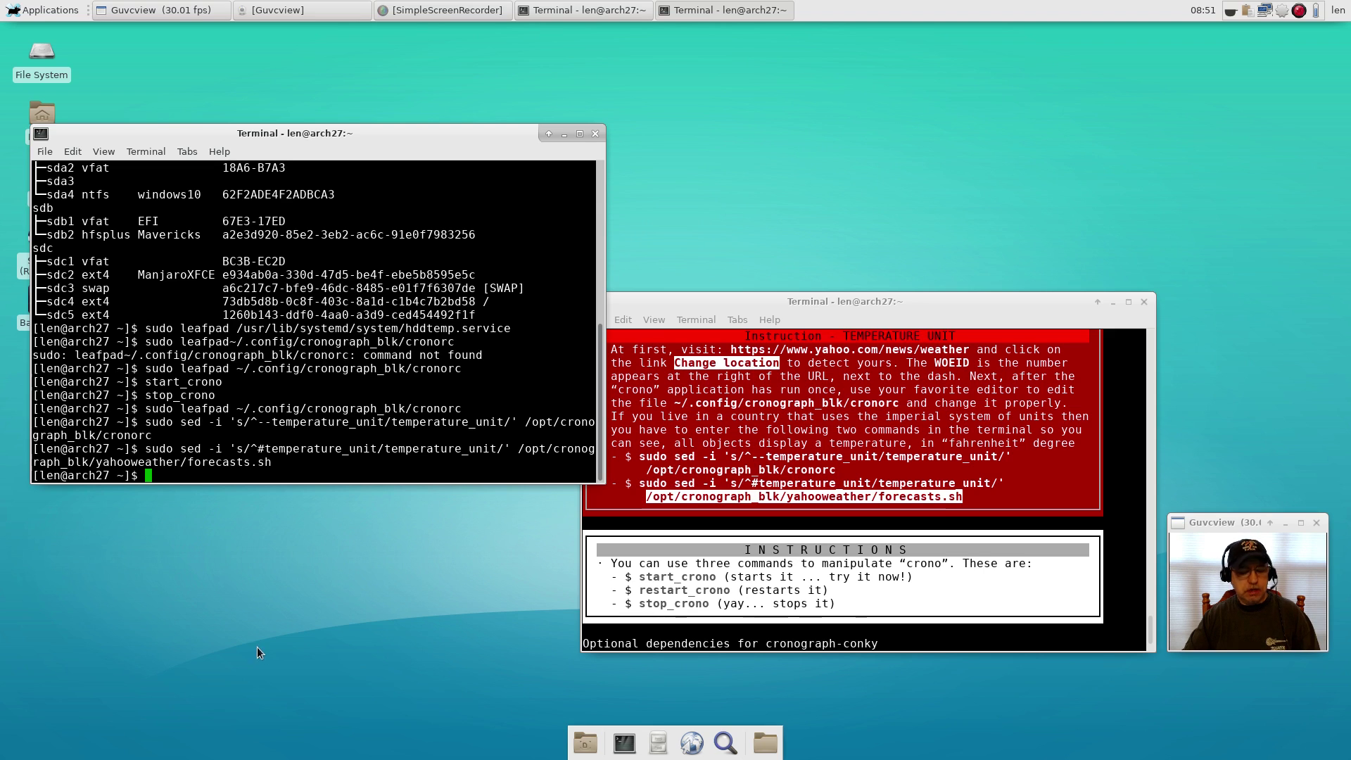
Step: Run start_crono to bring back the Cronograph widget showing 35° and Partly Cloudy
{"action": "type", "text": "sta"}
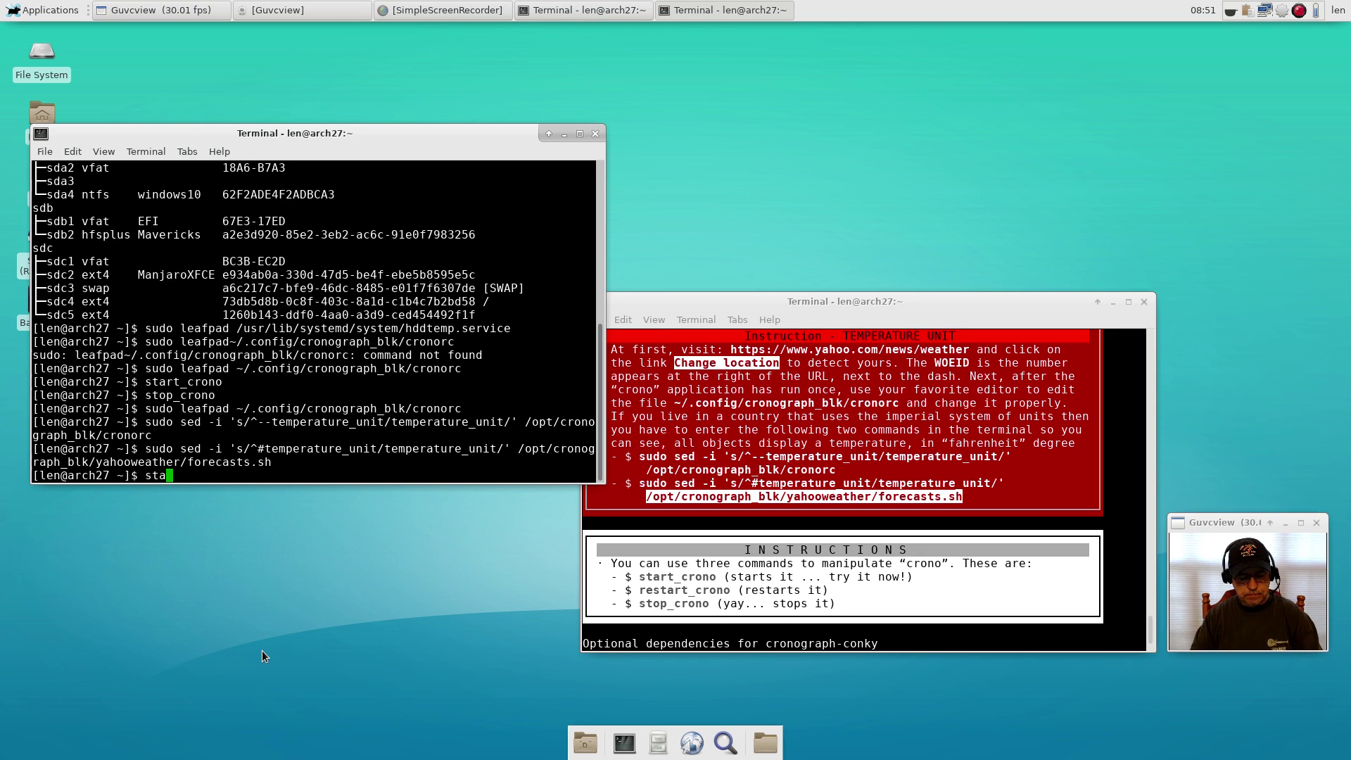
{"action": "type", "text": "rt_co"}
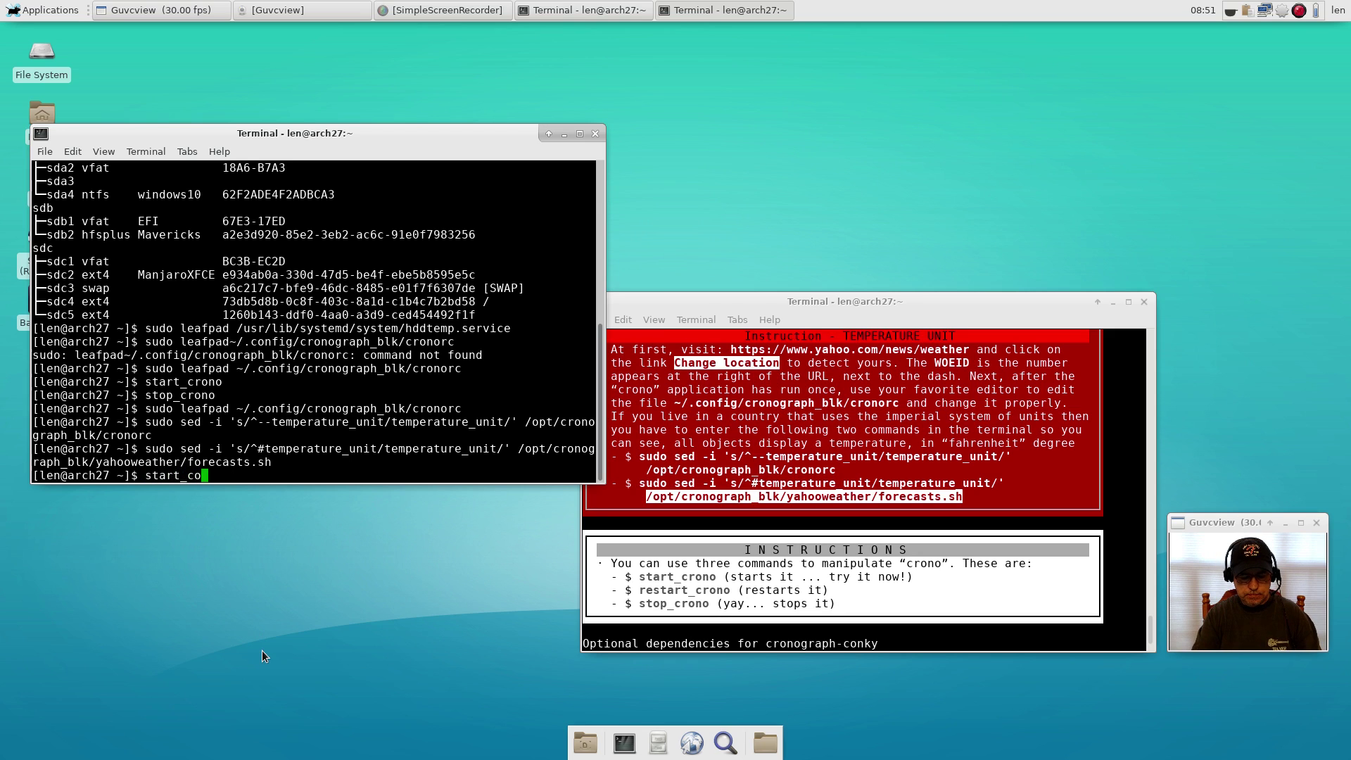
{"action": "type", "text": "rno"}
{"action": "key", "text": "Return"}
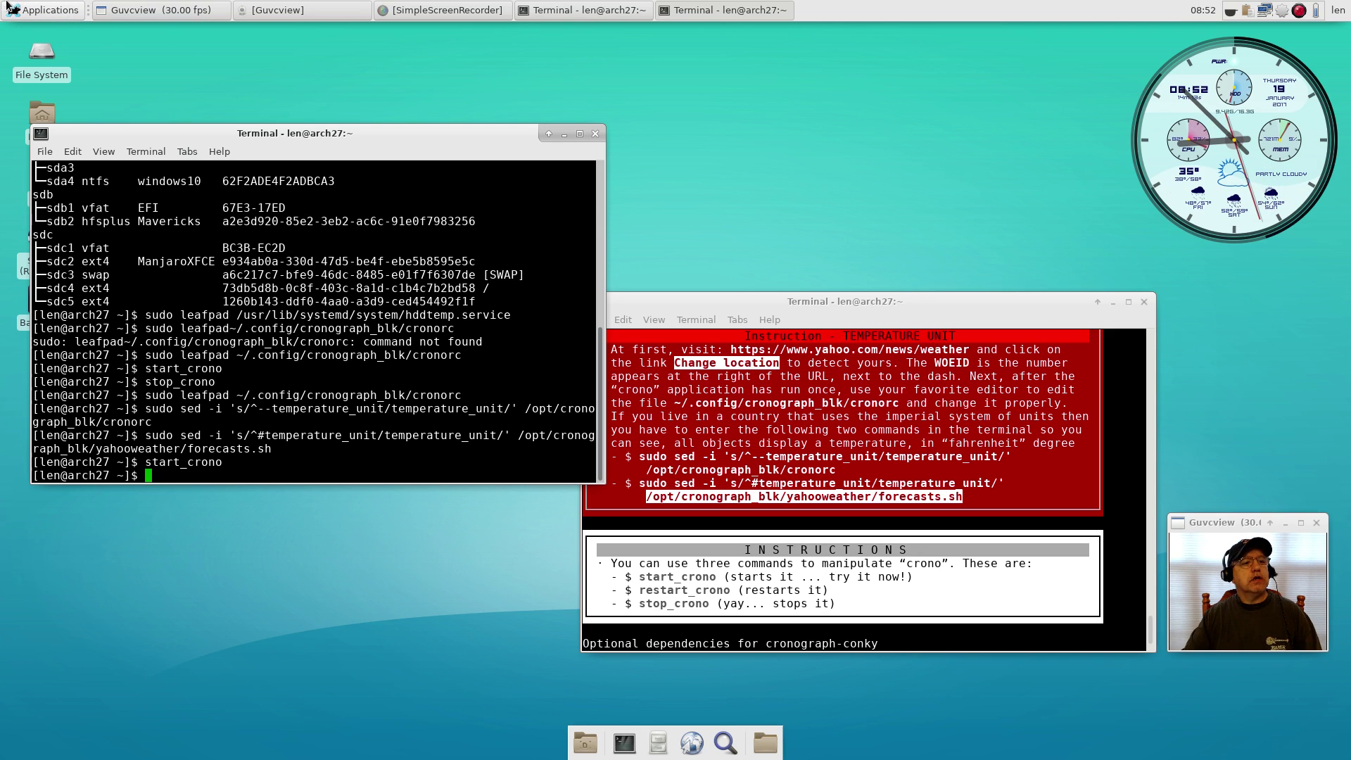
{"action": "left_click", "coordinate": [44, 13]}
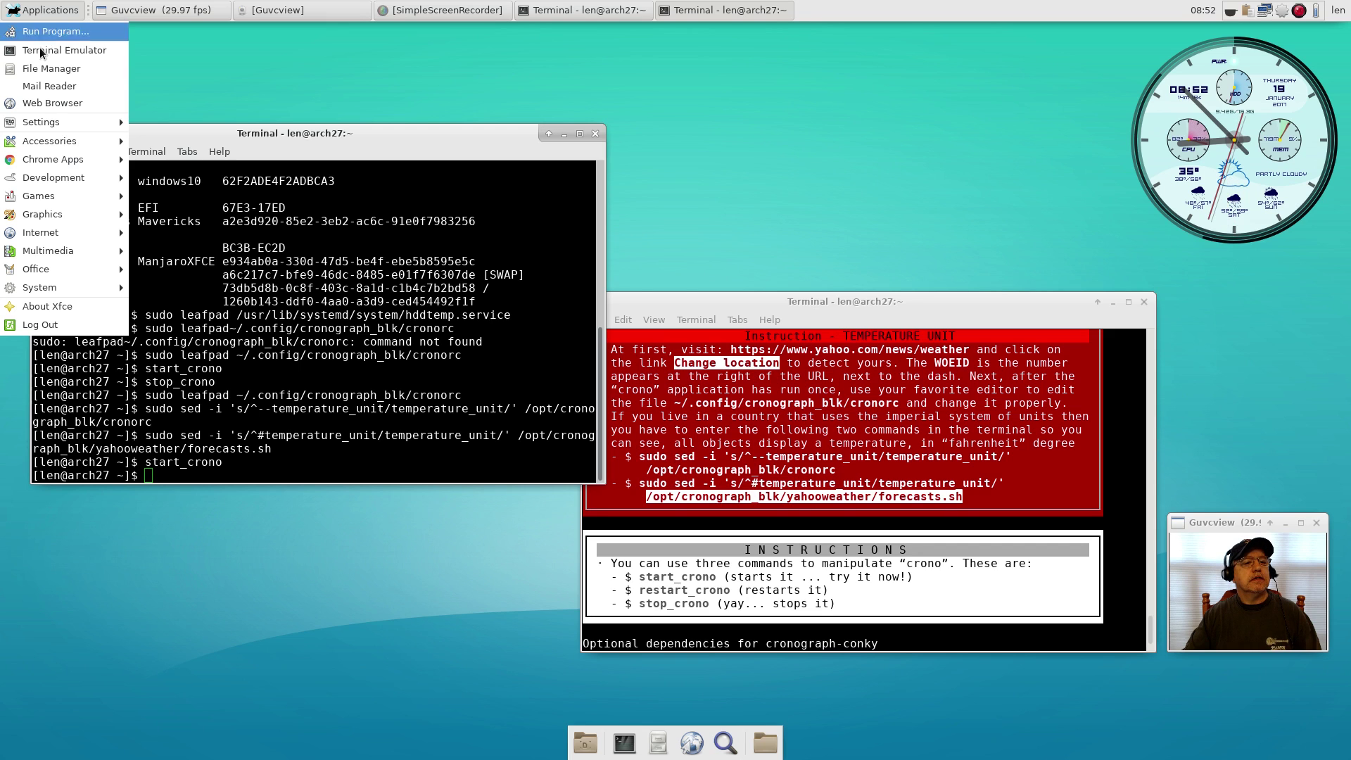
{"action": "mouse_move", "coordinate": [49, 125]}
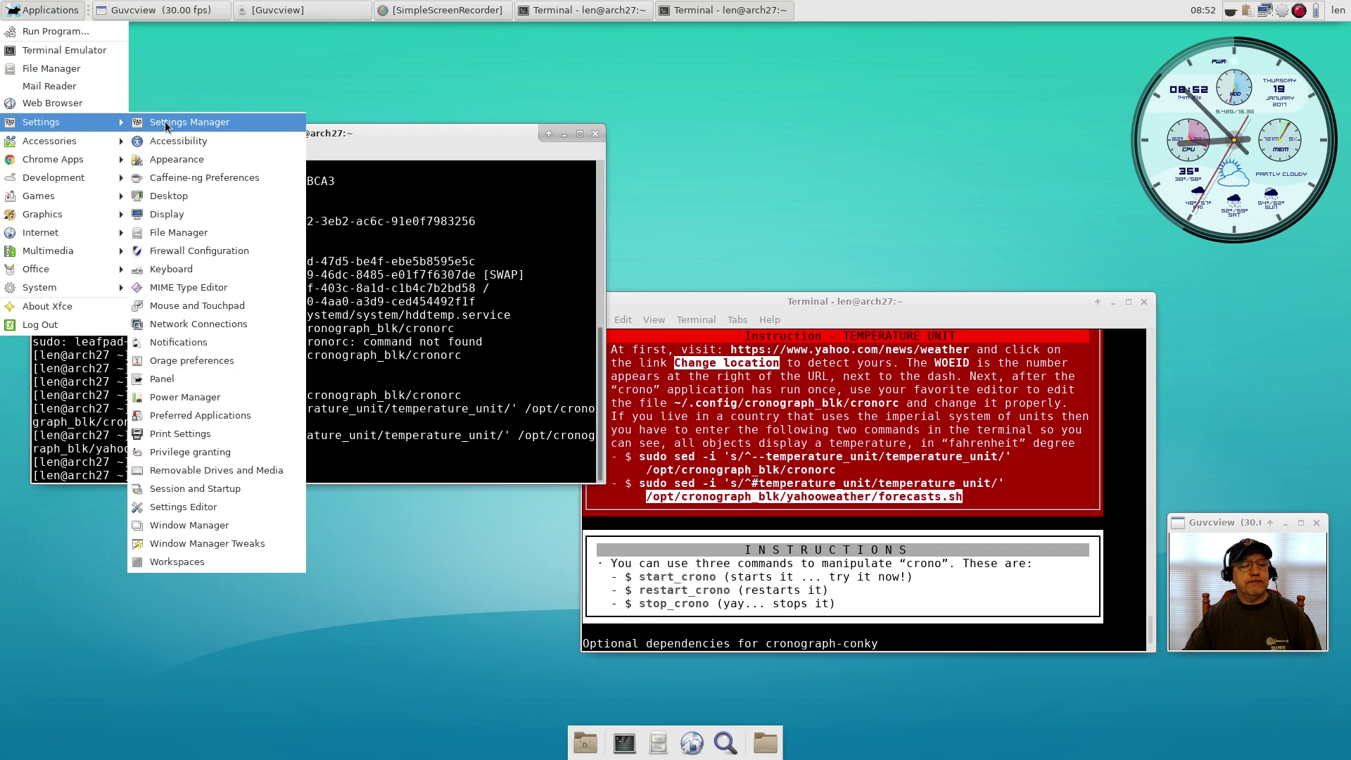
{"action": "left_click", "coordinate": [220, 488]}
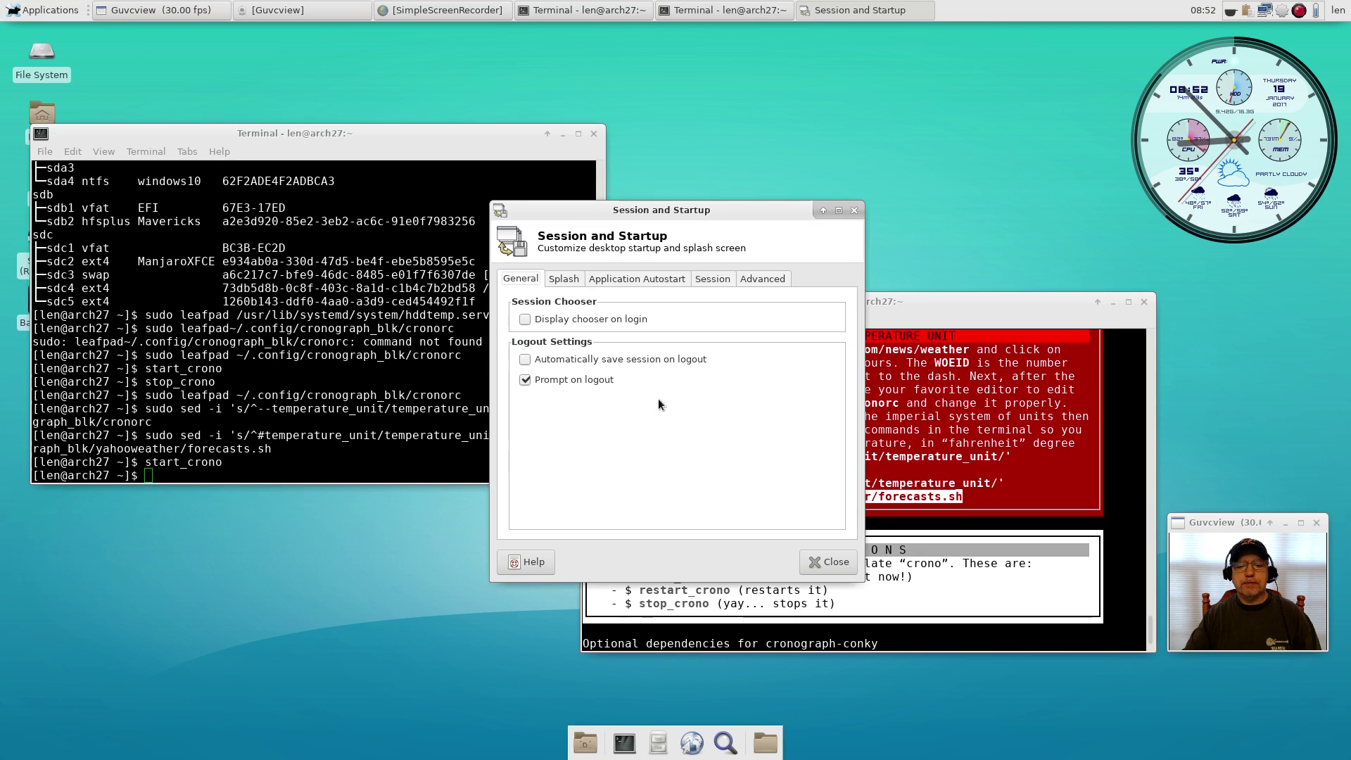
{"action": "left_click", "coordinate": [653, 280]}
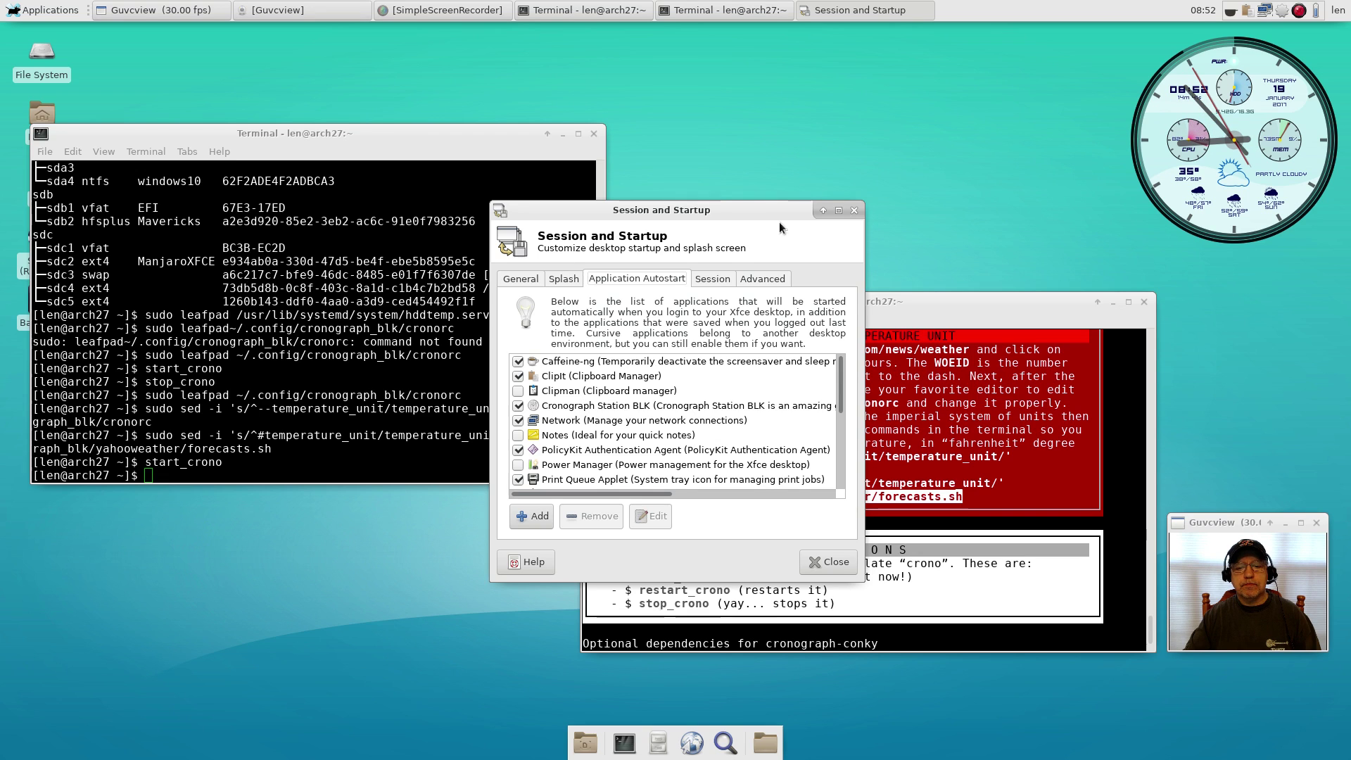
{"action": "left_click", "coordinate": [852, 210]}
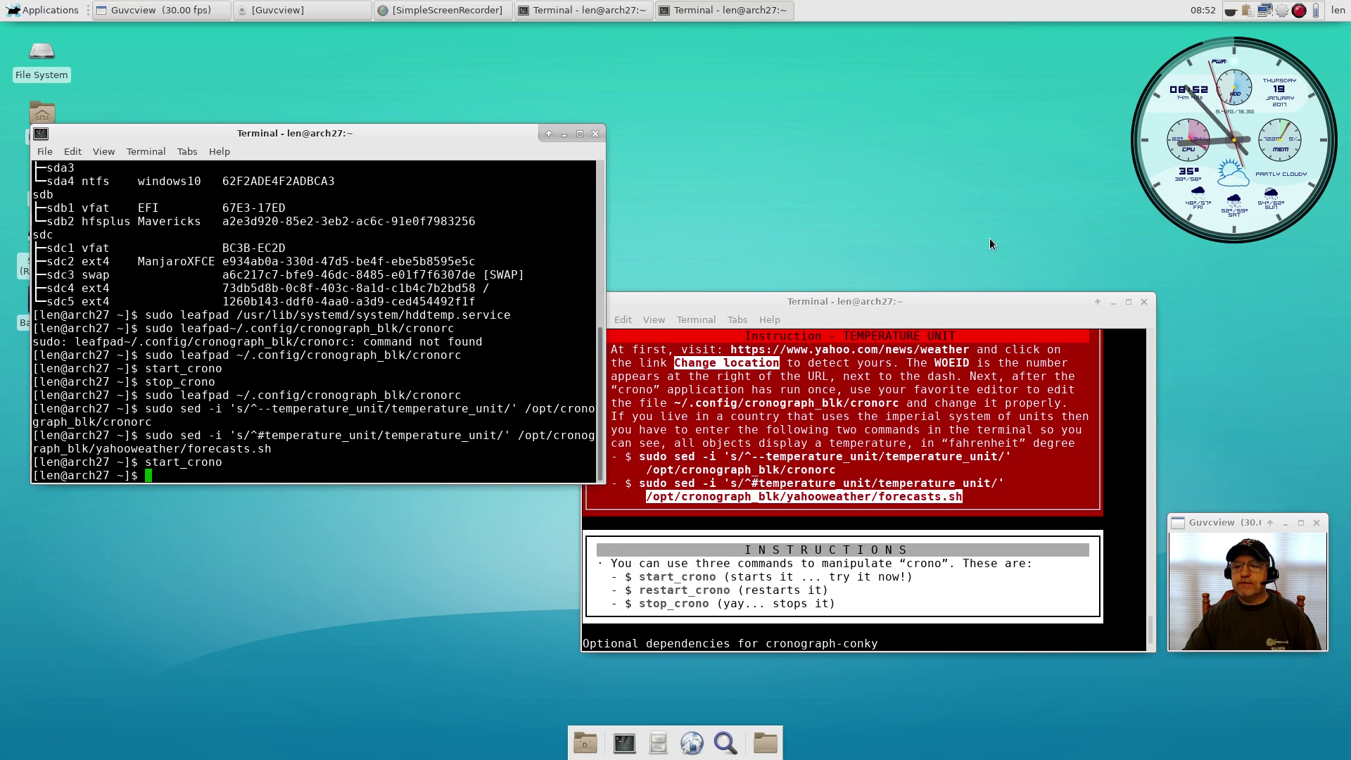
{"action": "left_click_drag", "start_coordinate": [969, 311], "coordinate": [975, 310]}
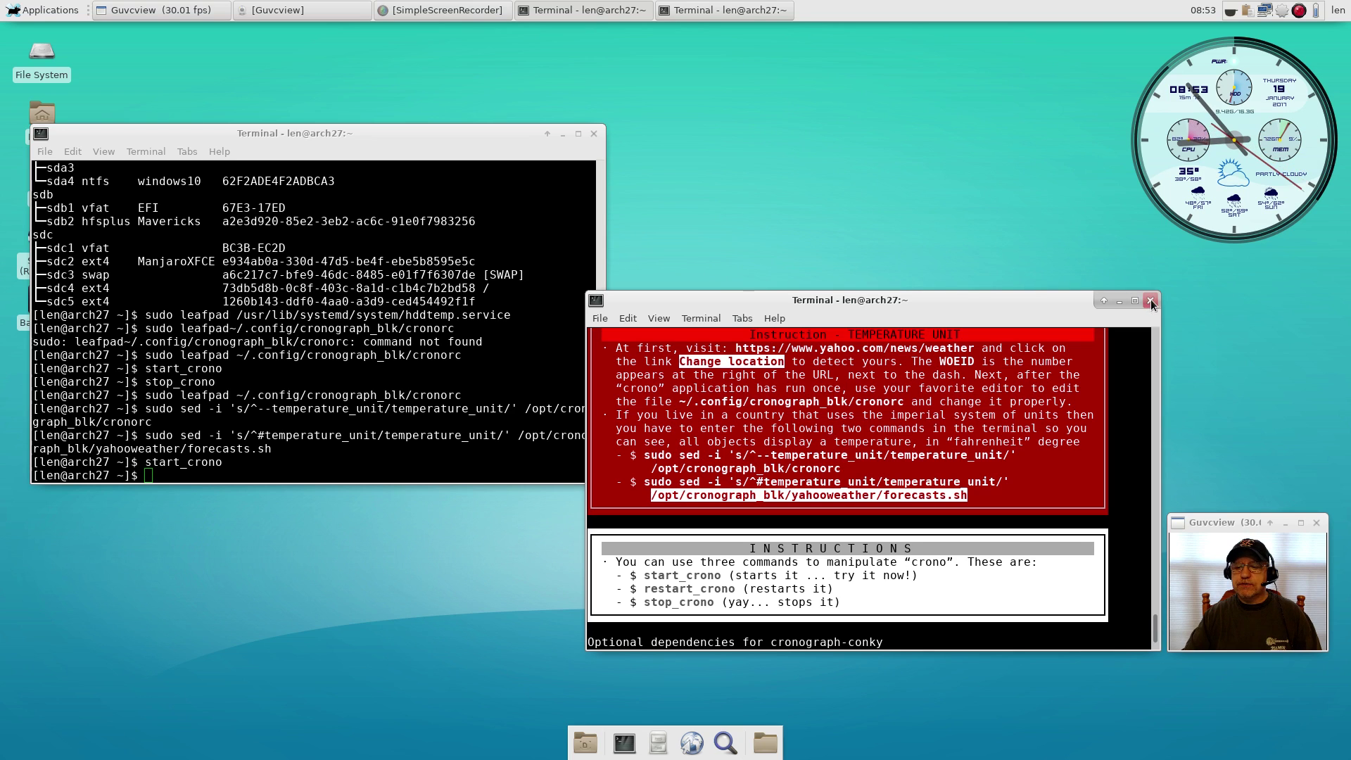
{"action": "left_click_drag", "start_coordinate": [940, 299], "coordinate": [905, 238]}
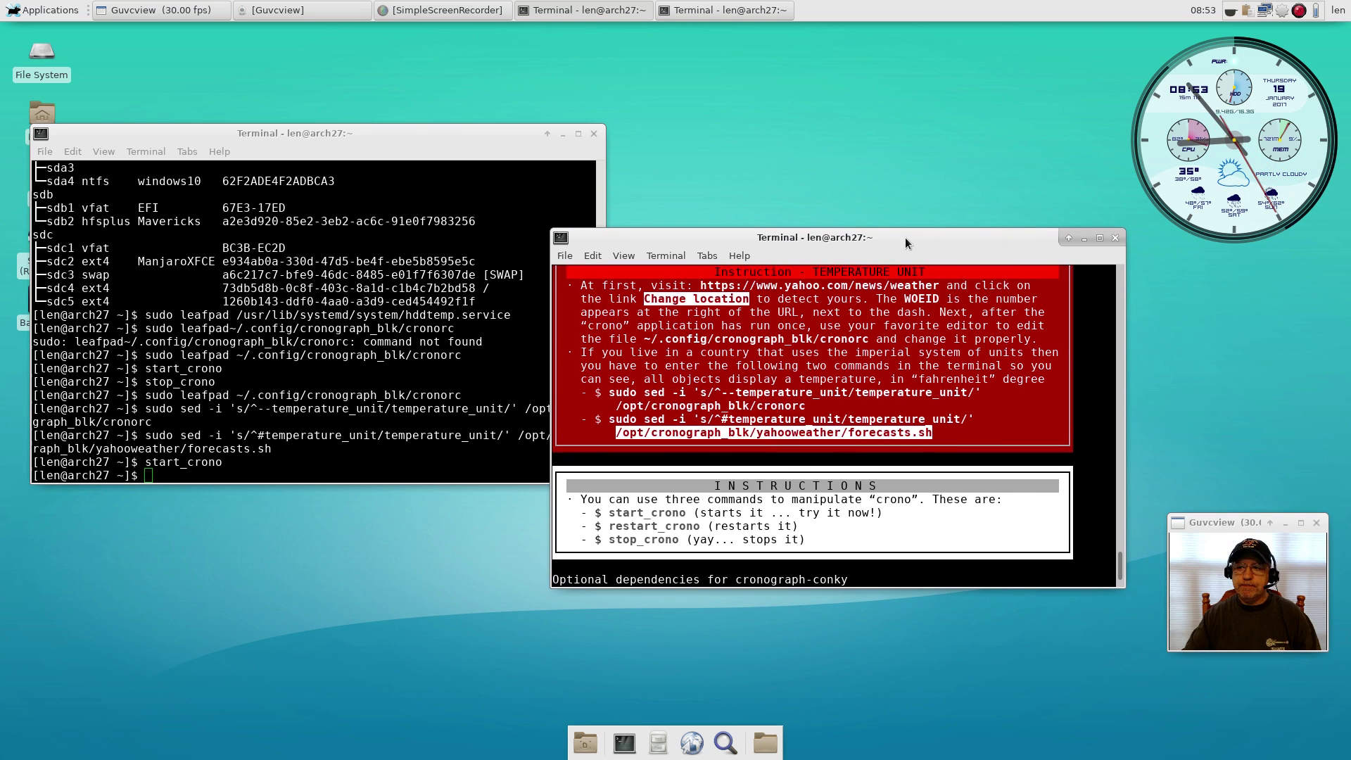